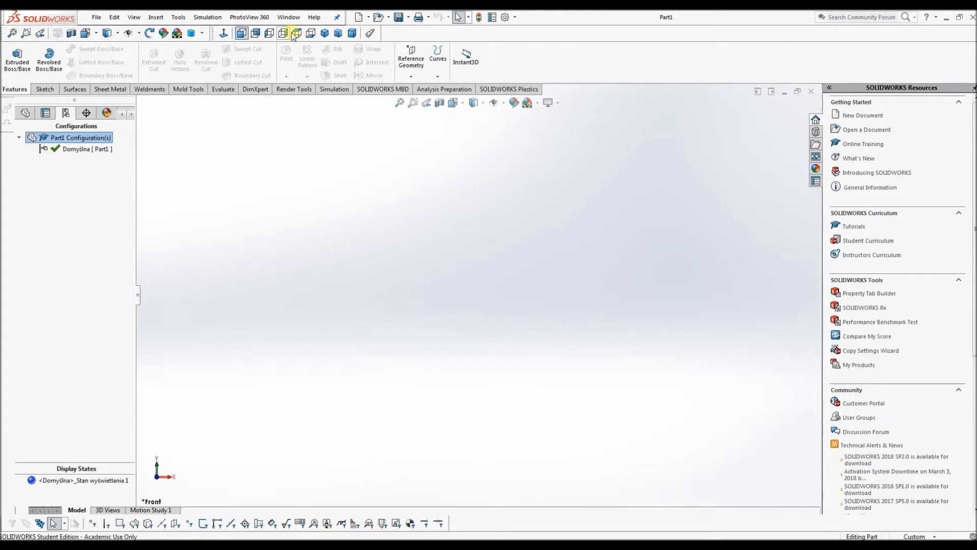
{"action": "left_click", "coordinate": [155, 17]}
{"action": "left_click", "coordinate": [206, 17]}
{"action": "mouse_move", "coordinate": [281, 21]}
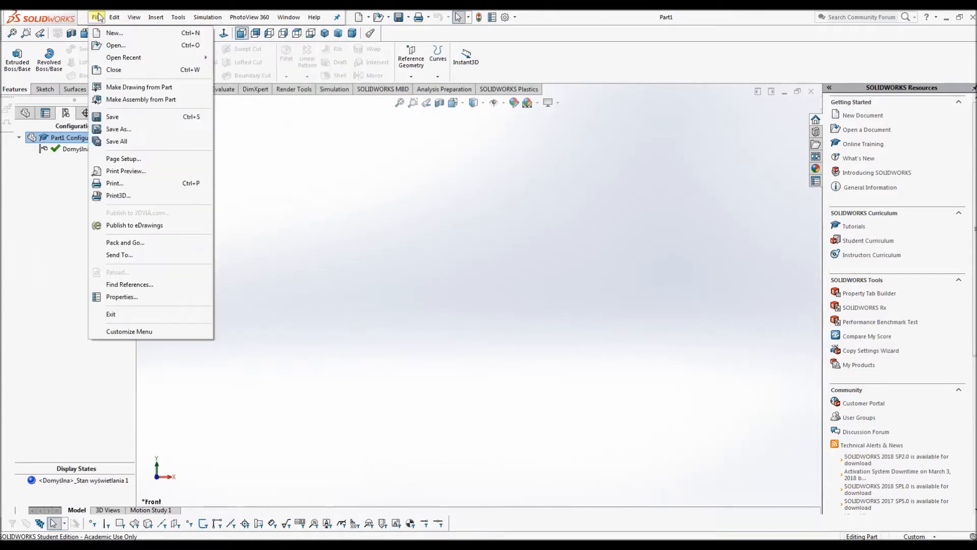
{"action": "left_click", "coordinate": [343, 168]}
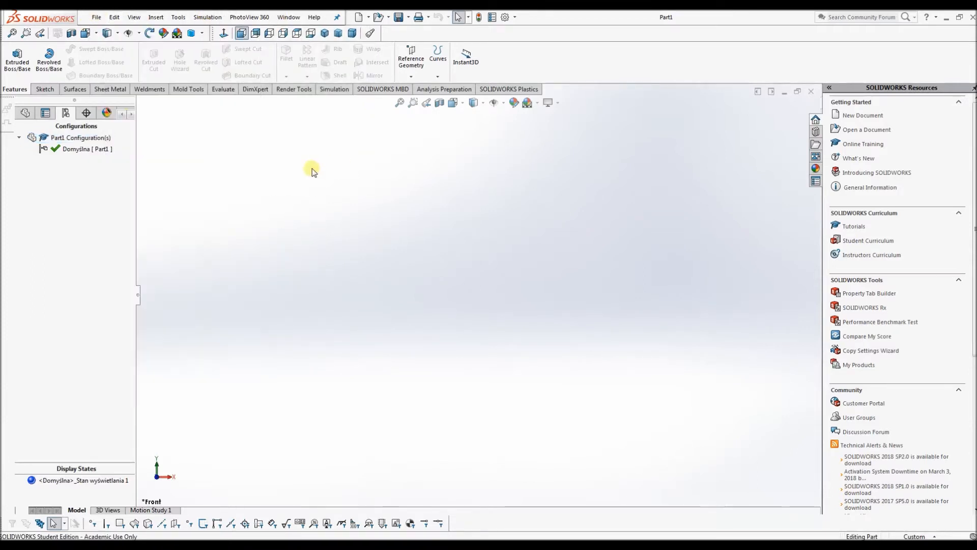
Display the part's feature tree in place of its configurations list
{"action": "left_click", "coordinate": [25, 114]}
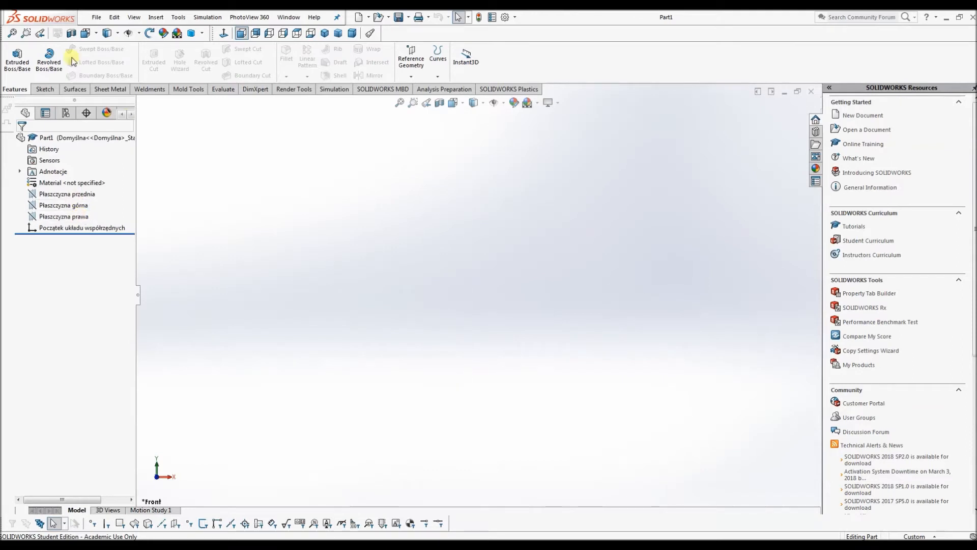
{"action": "left_click", "coordinate": [94, 18]}
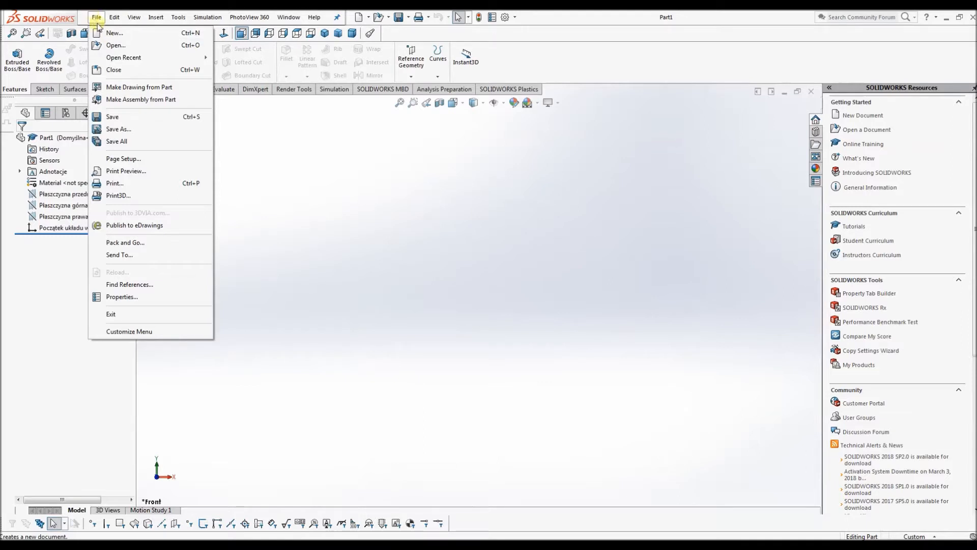
{"action": "left_click", "coordinate": [115, 32]}
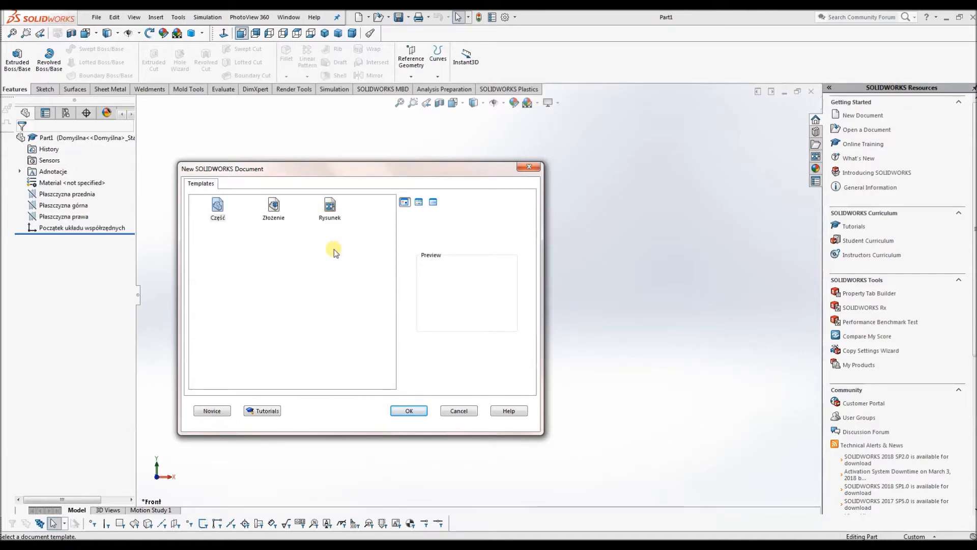
{"action": "left_click", "coordinate": [458, 411]}
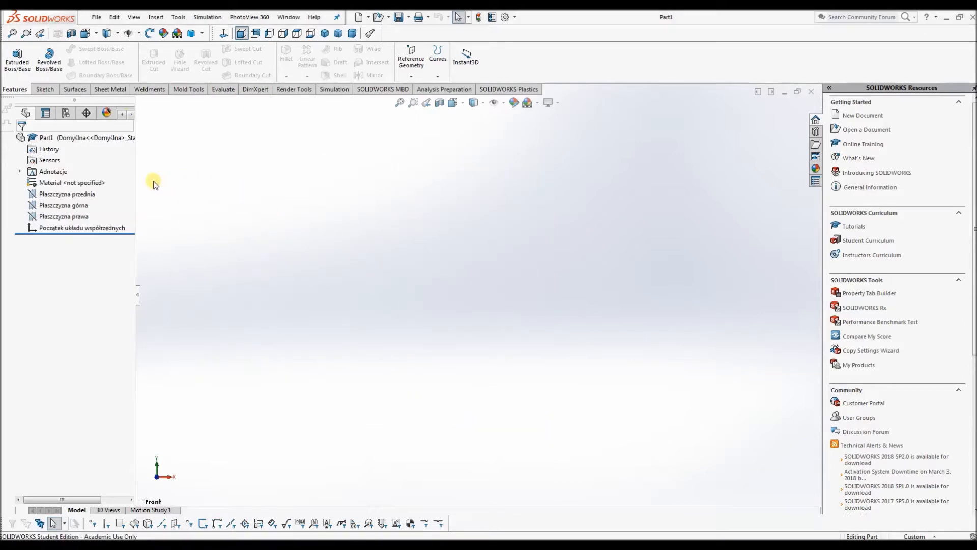
Preview the default front, top and right planes one after another
{"action": "left_click", "coordinate": [92, 193]}
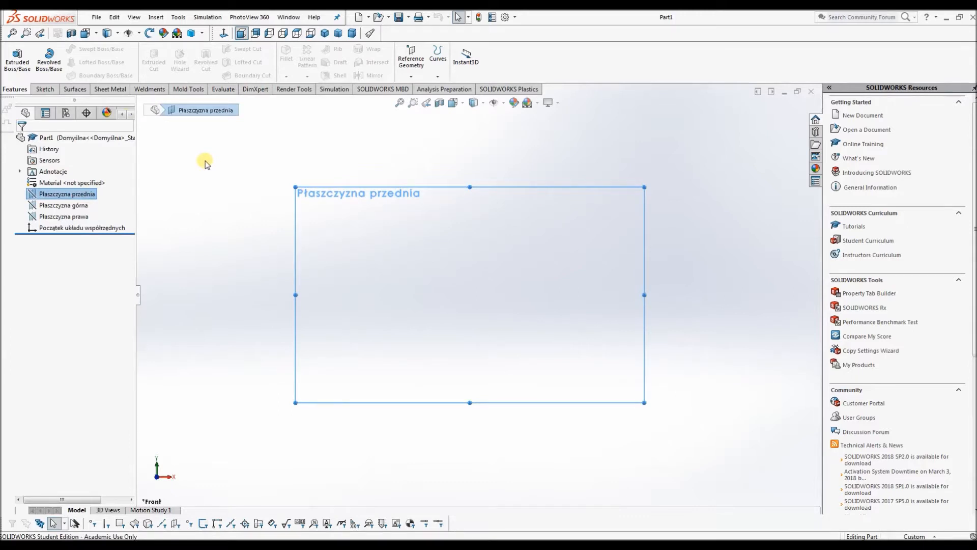
{"action": "left_click", "coordinate": [233, 170]}
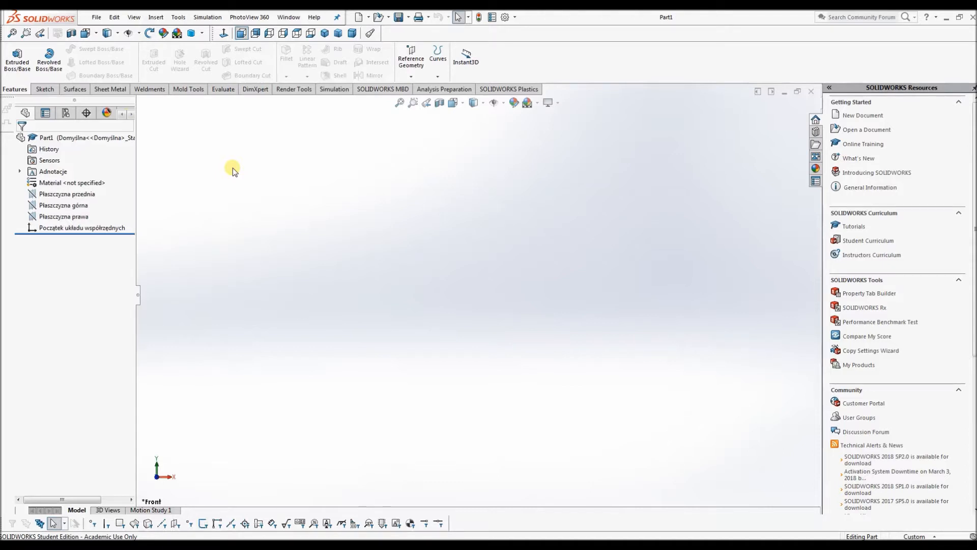
{"action": "left_click", "coordinate": [95, 196]}
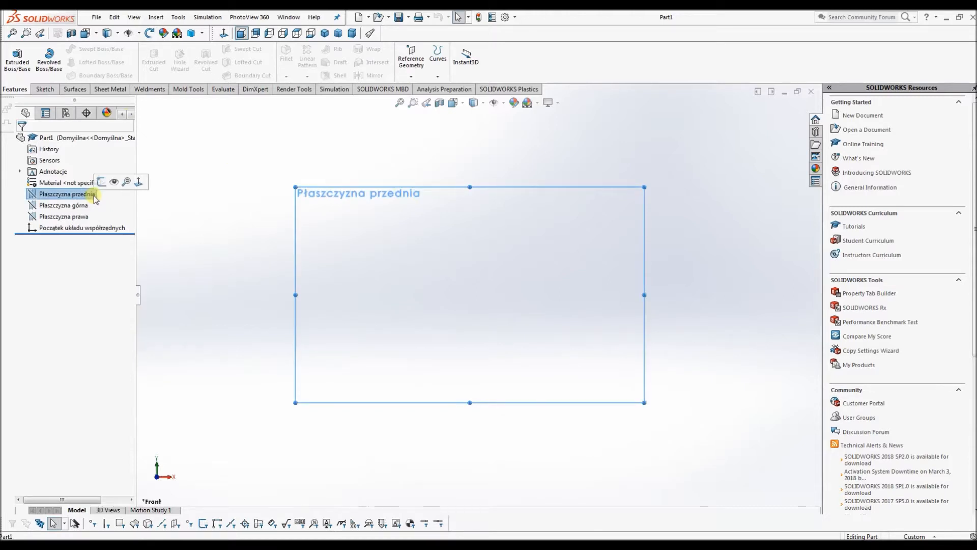
{"action": "left_click", "coordinate": [71, 205]}
{"action": "left_click", "coordinate": [71, 218]}
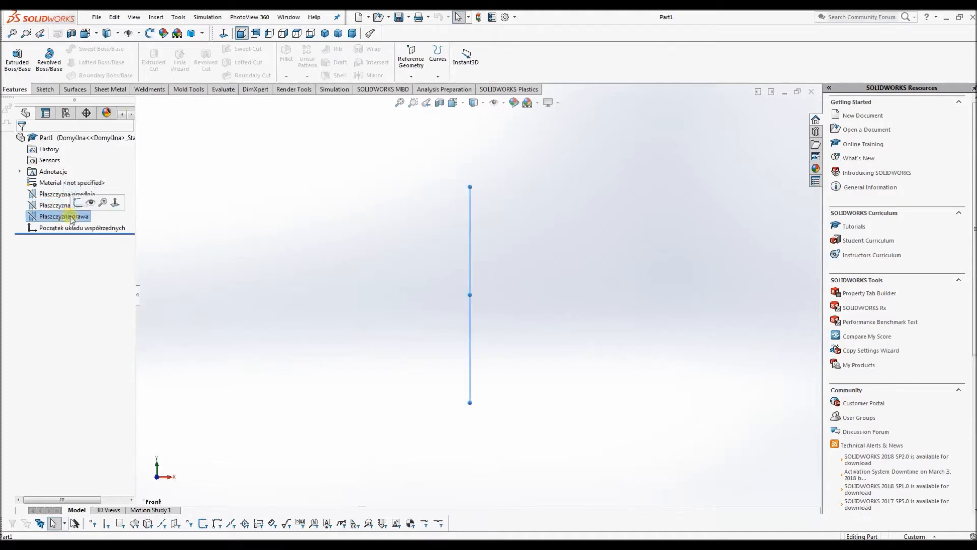
Show the front, top and right planes (Płaszczyzna przednia, górna and prawa) in the graphics area
{"action": "left_click", "coordinate": [61, 195]}
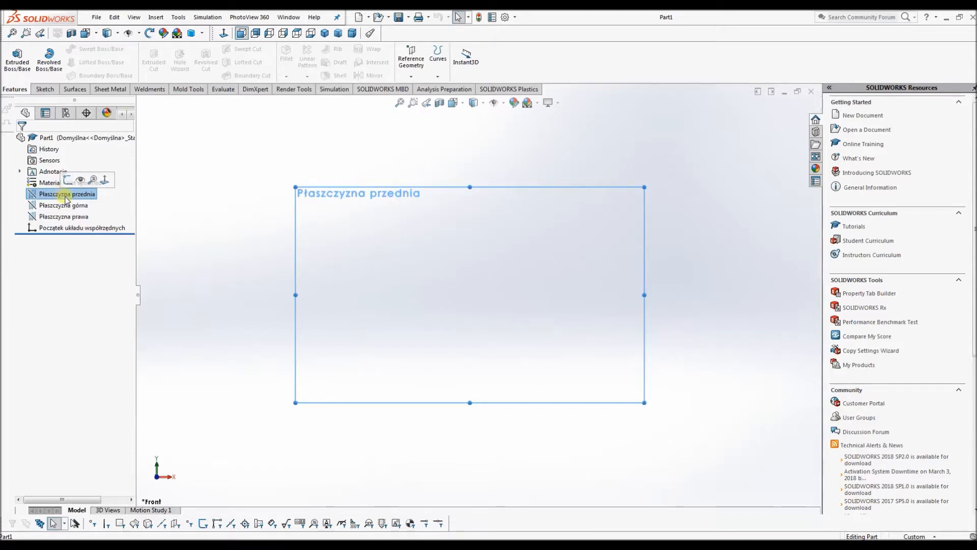
{"action": "right_click", "coordinate": [66, 198]}
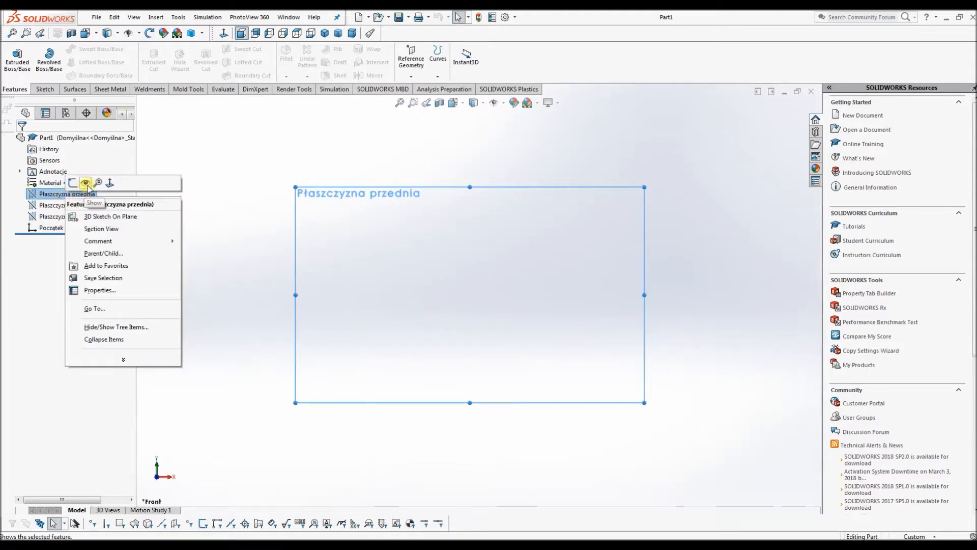
{"action": "left_click", "coordinate": [86, 184]}
{"action": "right_click", "coordinate": [76, 206]}
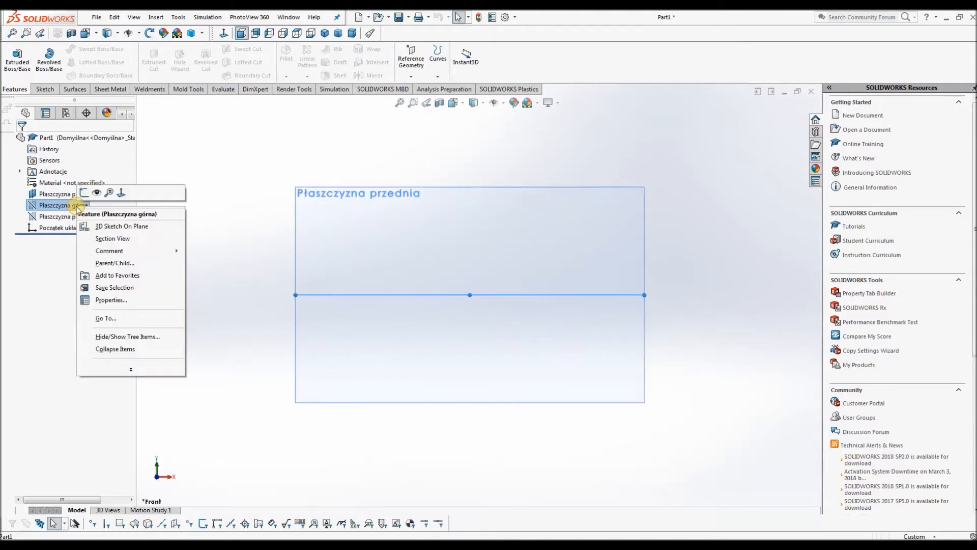
{"action": "left_click", "coordinate": [96, 195]}
{"action": "right_click", "coordinate": [68, 217]}
{"action": "left_click", "coordinate": [96, 203]}
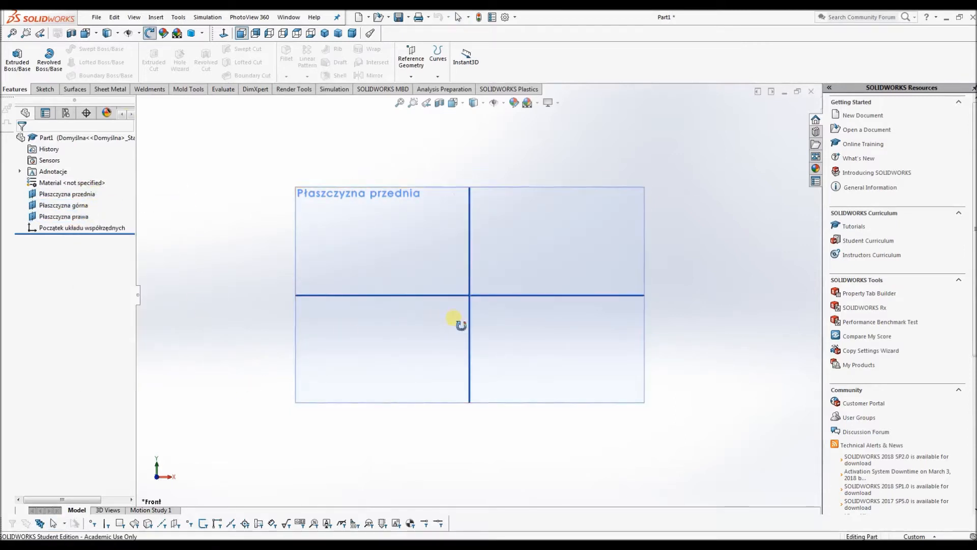
Examine from several angles how the three default planes intersect, highlighting individual planes
{"action": "middle_click_drag", "start_coordinate": [456, 320], "coordinate": [432, 346]}
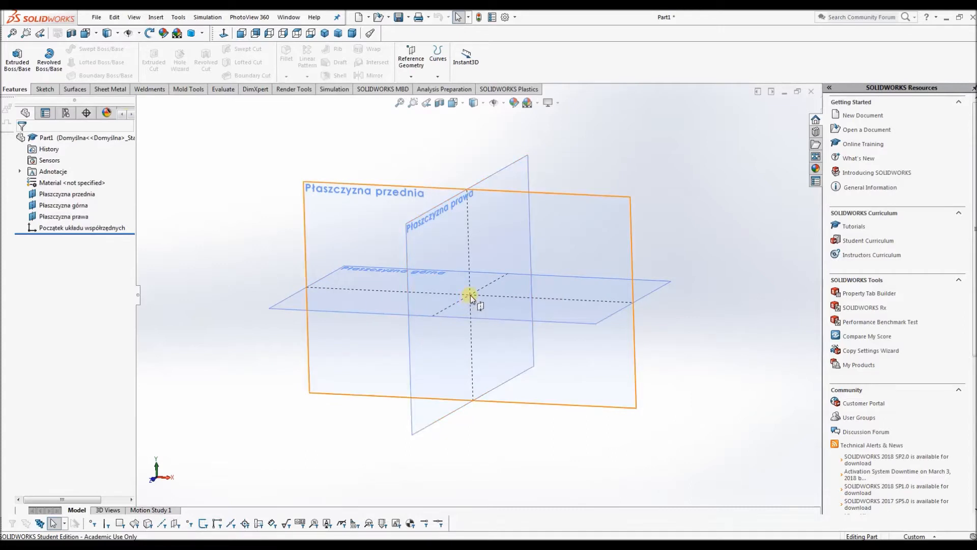
{"action": "mouse_move", "coordinate": [470, 296]}
{"action": "middle_mouse_down"}
{"action": "mouse_move", "coordinate": [523, 298]}
{"action": "mouse_move", "coordinate": [539, 319]}
{"action": "mouse_move", "coordinate": [517, 307]}
{"action": "mouse_move", "coordinate": [447, 327]}
{"action": "mouse_move", "coordinate": [429, 423]}
{"action": "mouse_move", "coordinate": [438, 488]}
{"action": "mouse_move", "coordinate": [447, 301]}
{"action": "mouse_move", "coordinate": [399, 283]}
{"action": "mouse_move", "coordinate": [281, 322]}
{"action": "mouse_move", "coordinate": [404, 268]}
{"action": "mouse_move", "coordinate": [447, 273]}
{"action": "mouse_move", "coordinate": [459, 309]}
{"action": "middle_mouse_up"}
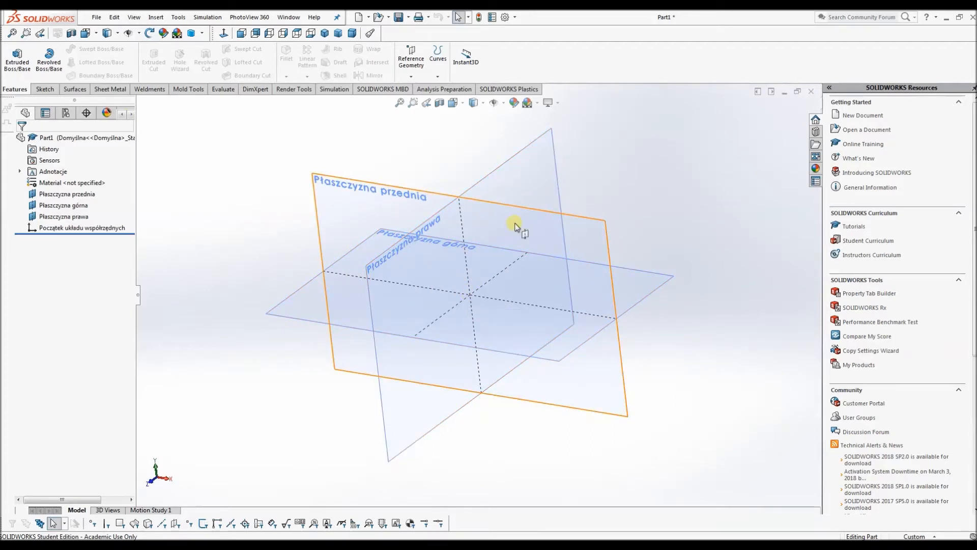
{"action": "left_click", "coordinate": [393, 196]}
{"action": "left_click", "coordinate": [509, 182]}
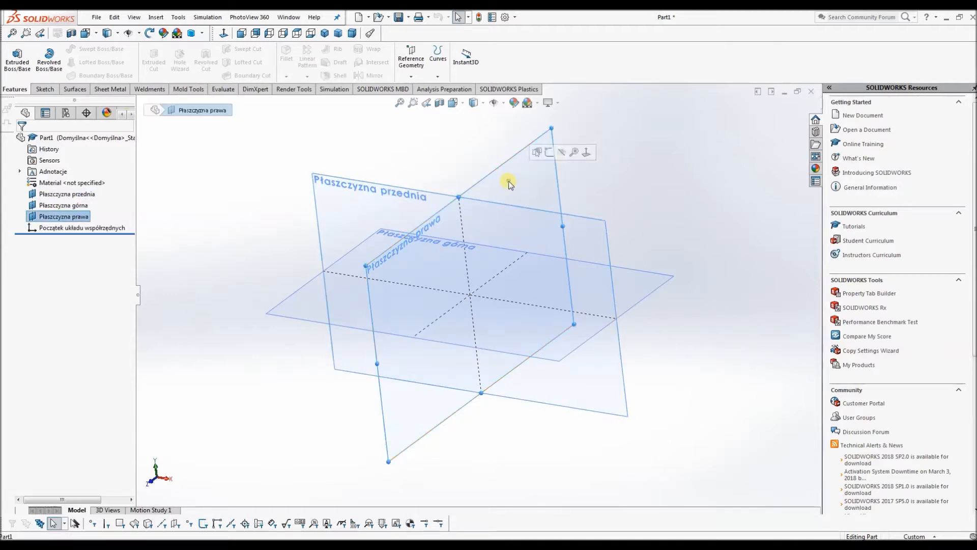
{"action": "left_click", "coordinate": [339, 296]}
{"action": "left_click", "coordinate": [368, 216]}
{"action": "left_click", "coordinate": [508, 189]}
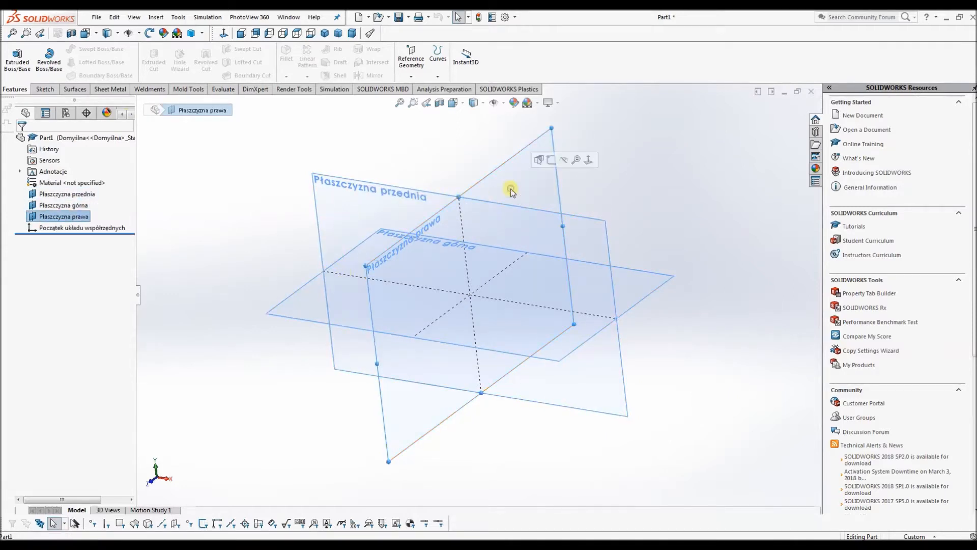
{"action": "middle_click_drag", "start_coordinate": [549, 264], "coordinate": [562, 246]}
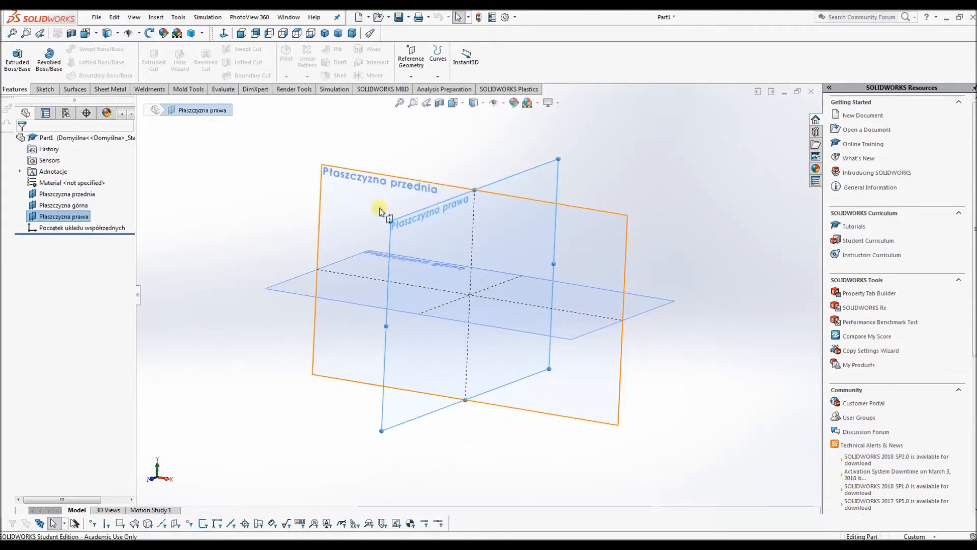
{"action": "middle_click_drag", "start_coordinate": [555, 231], "coordinate": [587, 239]}
{"action": "key", "text": "Escape"}
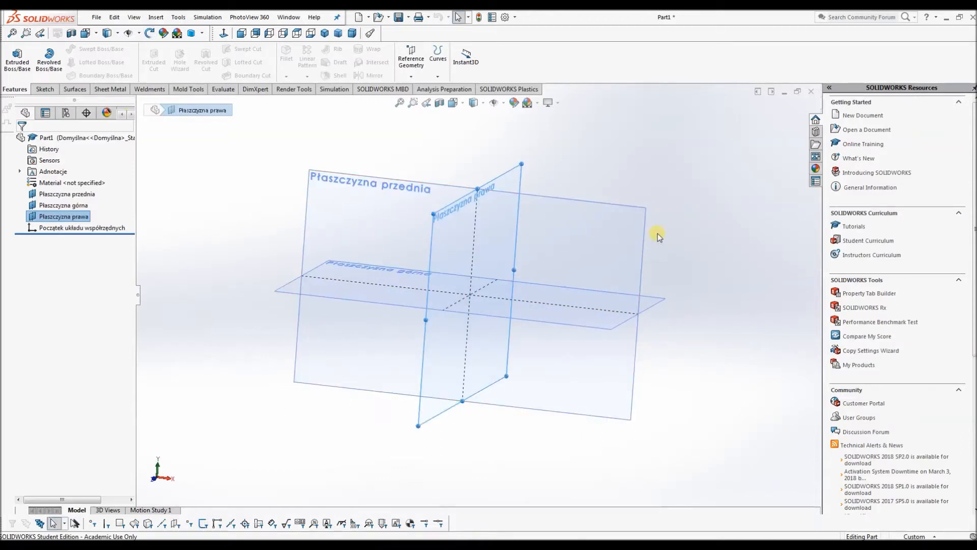
{"action": "middle_click_drag", "start_coordinate": [622, 233], "coordinate": [588, 241]}
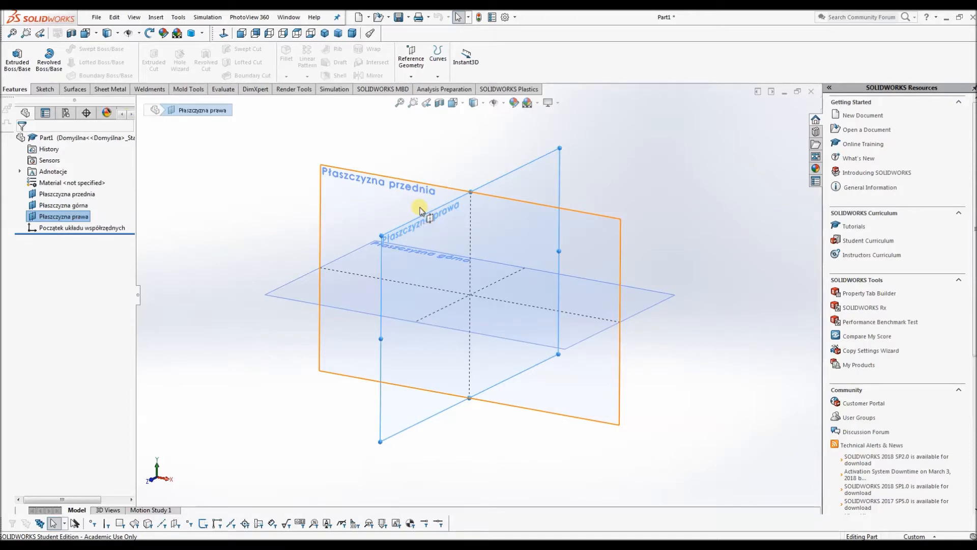
{"action": "middle_click_drag", "start_coordinate": [419, 211], "coordinate": [426, 221]}
Highlight the front, right and top planes in turn in the model to compare their orientations, and clear the selection
{"action": "left_click", "coordinate": [567, 192]}
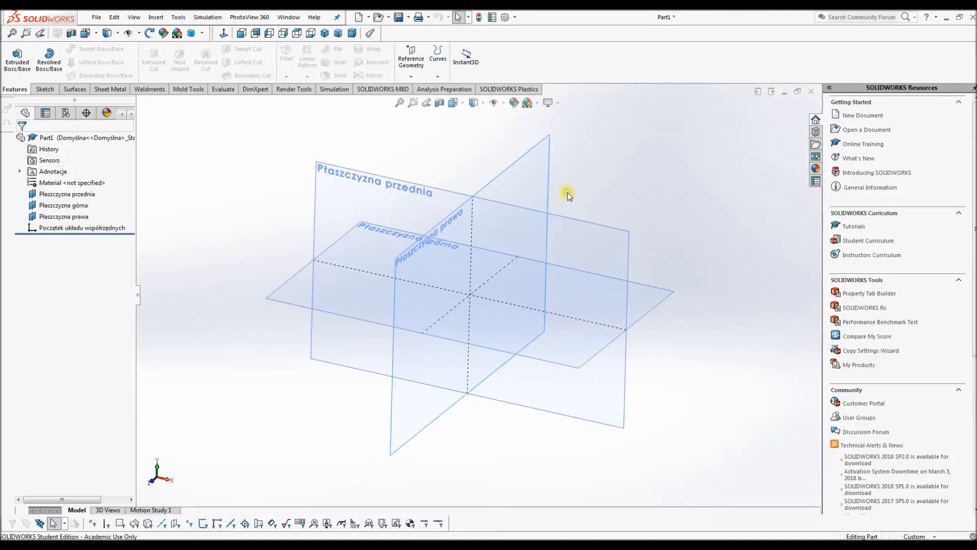
{"action": "left_click", "coordinate": [542, 225]}
{"action": "left_click", "coordinate": [530, 179]}
{"action": "left_click", "coordinate": [576, 224]}
{"action": "left_click", "coordinate": [548, 179]}
{"action": "left_click", "coordinate": [557, 234]}
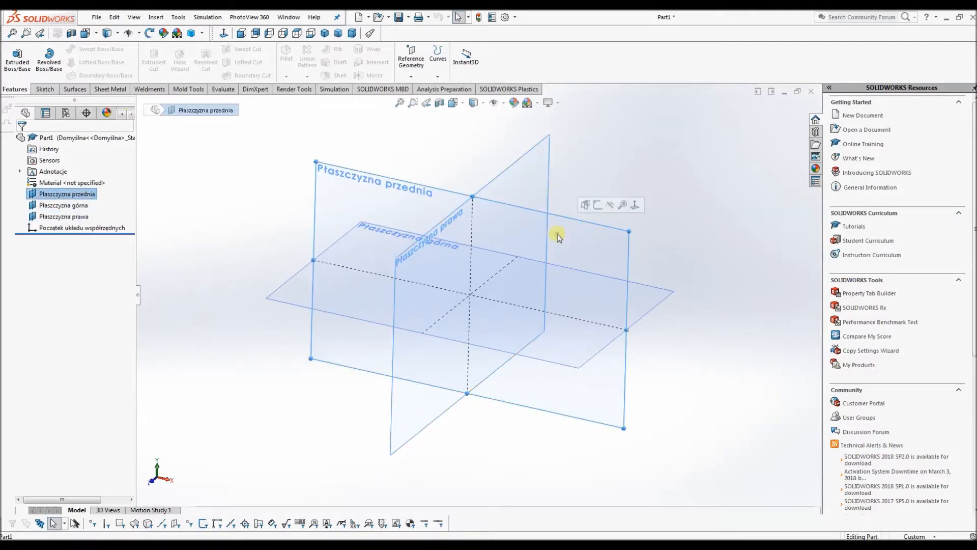
{"action": "left_click", "coordinate": [635, 294]}
{"action": "left_click", "coordinate": [589, 239]}
{"action": "left_click", "coordinate": [539, 187]}
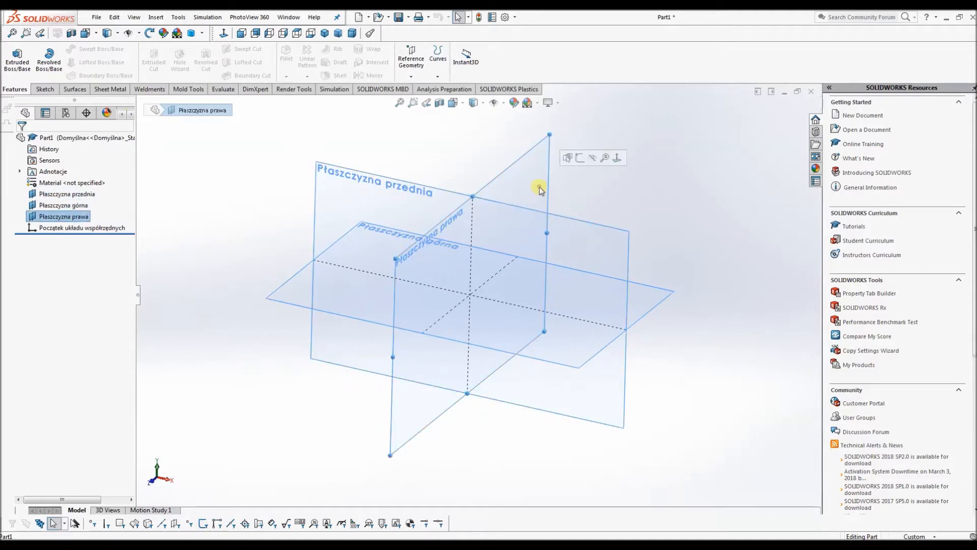
{"action": "left_click", "coordinate": [576, 253]}
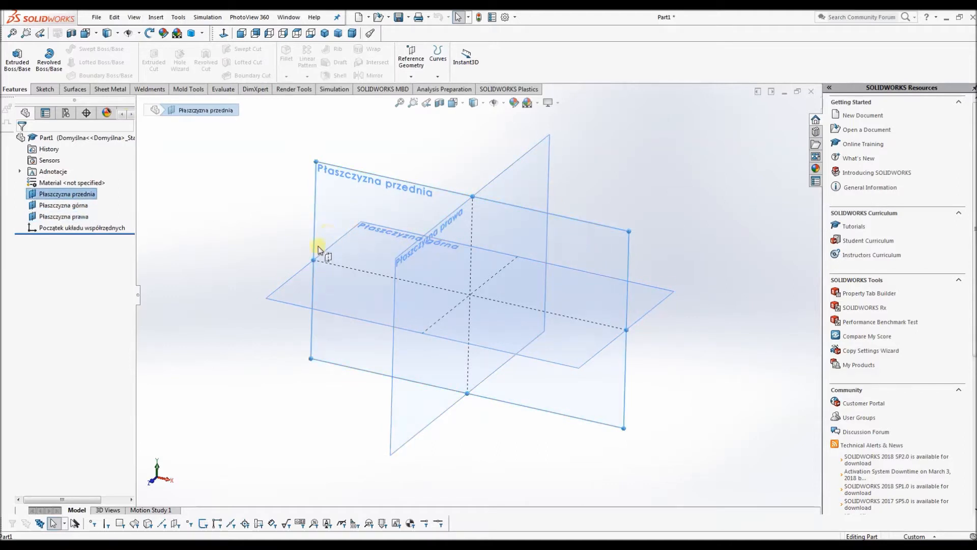
{"action": "left_click", "coordinate": [304, 284]}
{"action": "left_click", "coordinate": [622, 143]}
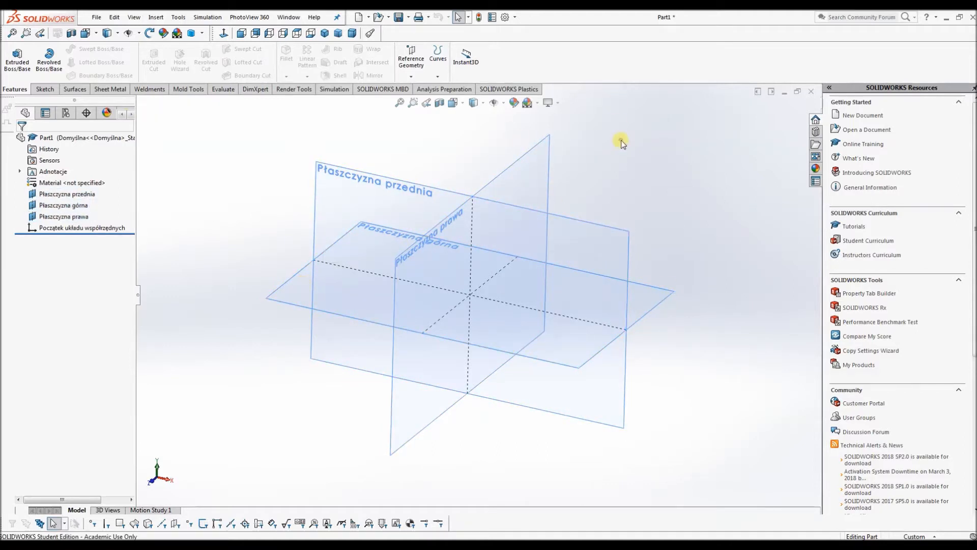
Hide the right and top planes, leaving only the front plane shown
{"action": "mouse_move", "coordinate": [572, 192]}
{"action": "middle_mouse_down"}
{"action": "mouse_move", "coordinate": [576, 225]}
{"action": "mouse_move", "coordinate": [565, 238]}
{"action": "mouse_move", "coordinate": [524, 215]}
{"action": "mouse_move", "coordinate": [572, 185]}
{"action": "middle_mouse_up"}
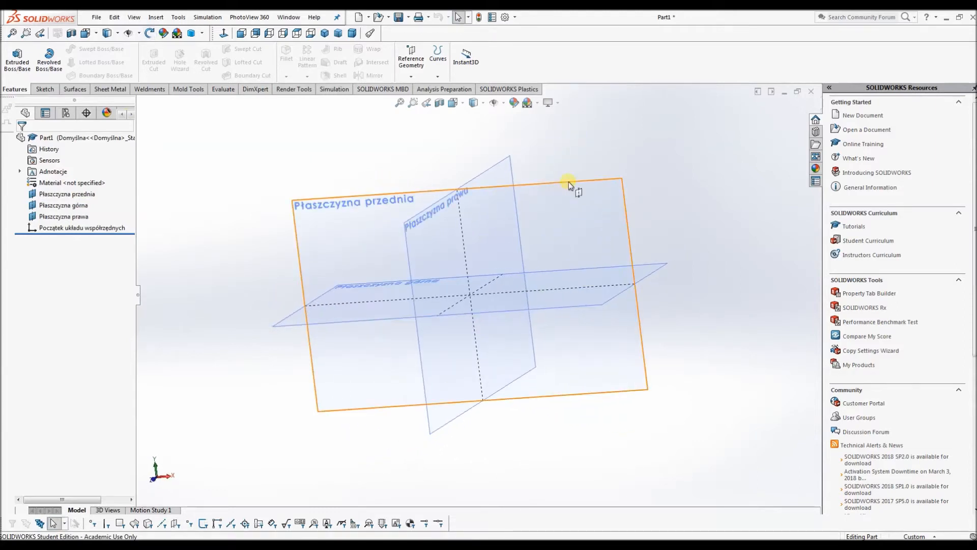
{"action": "right_click", "coordinate": [370, 199]}
{"action": "key", "text": "Escape"}
{"action": "right_click", "coordinate": [499, 173]}
{"action": "left_click", "coordinate": [530, 158]}
{"action": "right_click", "coordinate": [654, 269]}
{"action": "left_click", "coordinate": [675, 253]}
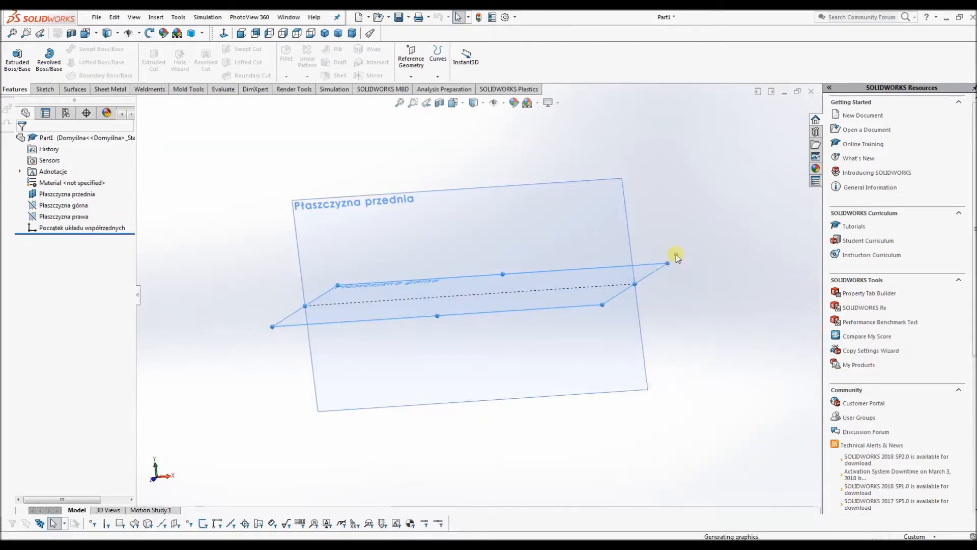
{"action": "left_click", "coordinate": [380, 257]}
{"action": "left_click", "coordinate": [294, 161]}
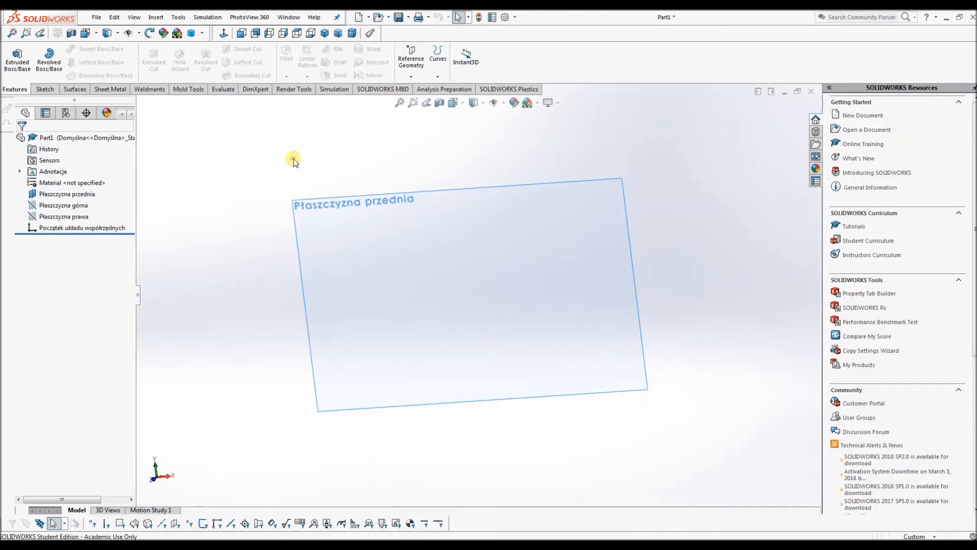
Orient the view normal to the front plane (Płaszczyzna przednia) with the Normal To command
{"action": "left_click", "coordinate": [45, 89]}
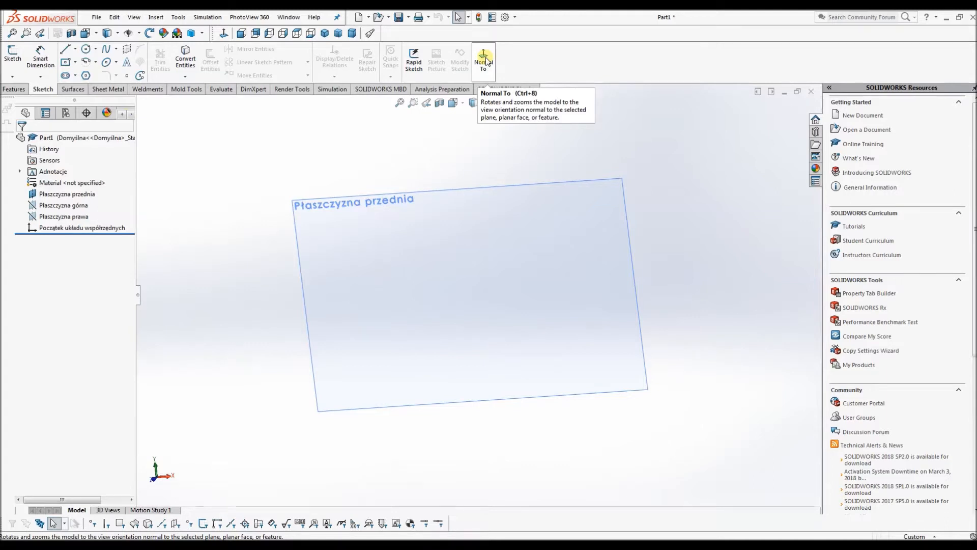
{"action": "left_click", "coordinate": [484, 60]}
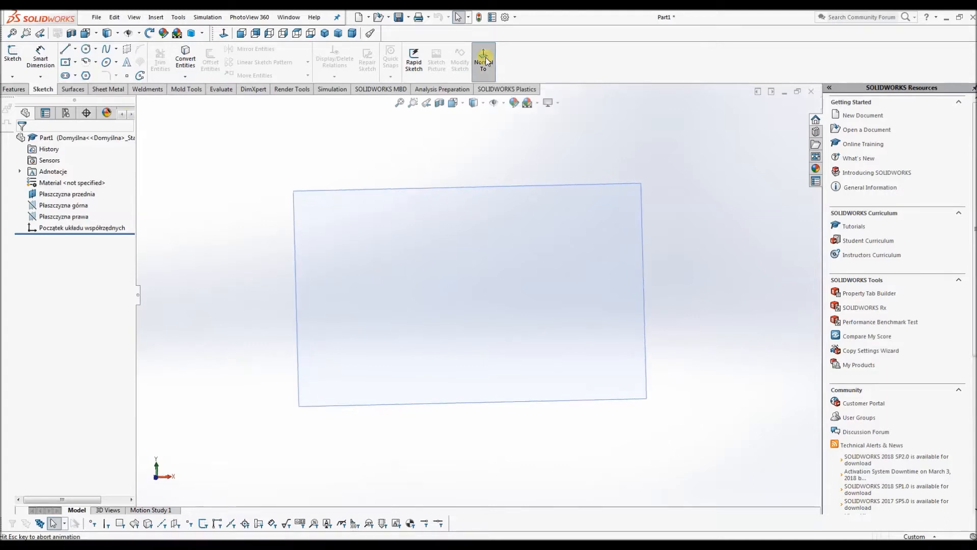
{"action": "middle_click_drag", "start_coordinate": [426, 243], "coordinate": [371, 282]}
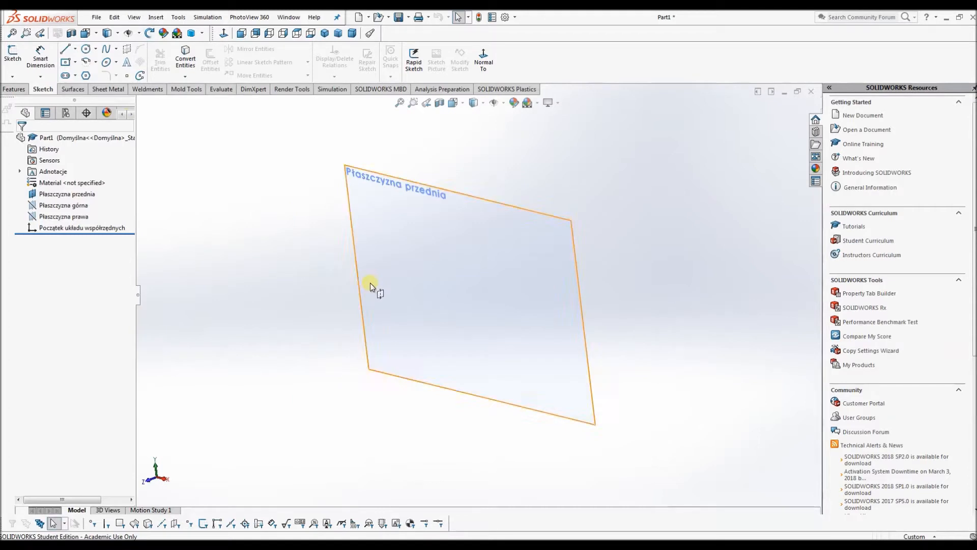
{"action": "left_click", "coordinate": [402, 284]}
{"action": "left_click", "coordinate": [483, 61]}
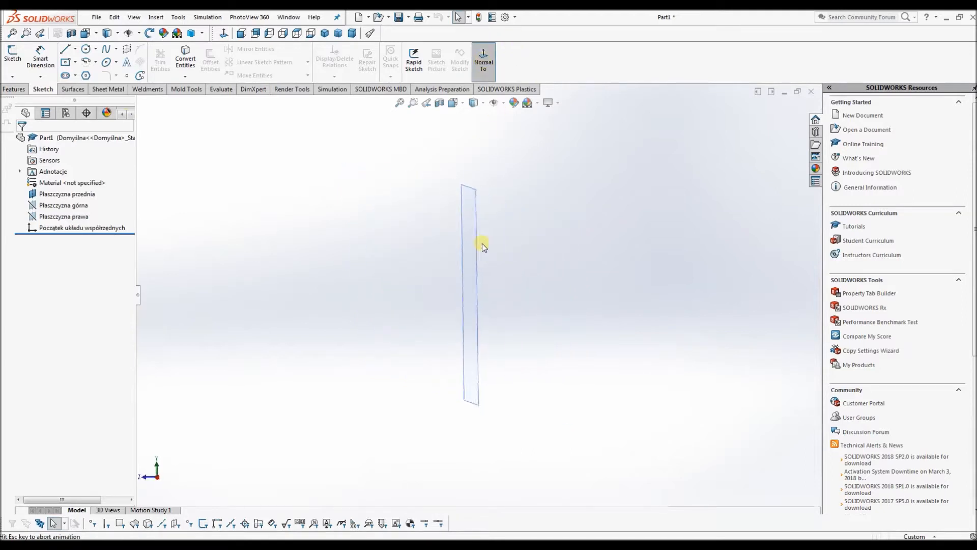
{"action": "left_click", "coordinate": [456, 255]}
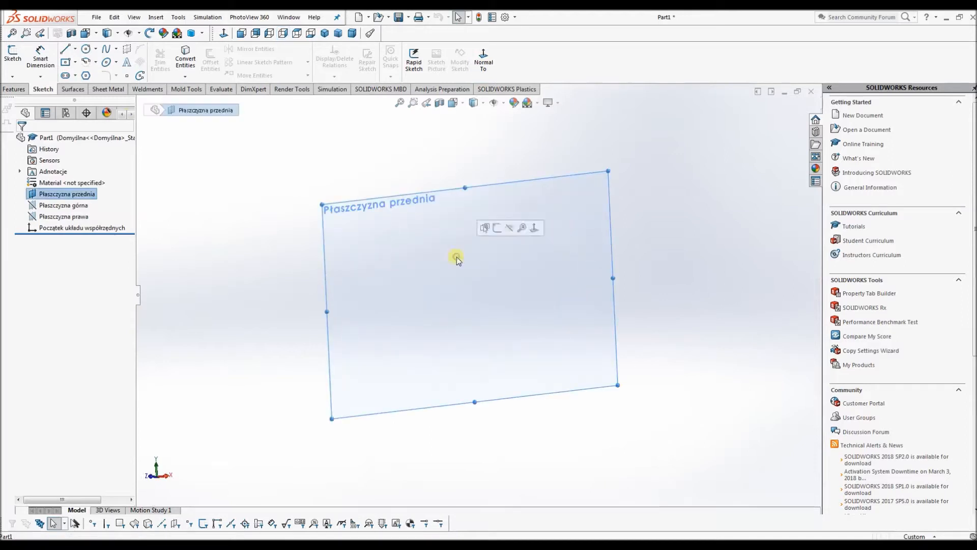
{"action": "left_click", "coordinate": [483, 57]}
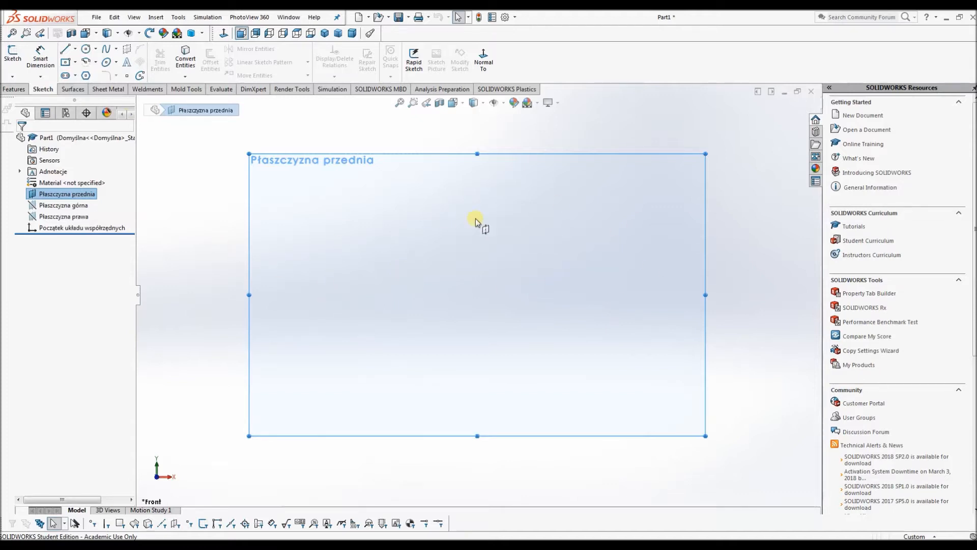
Tilt the view to see the front plane at an angle, and restore the view normal to it
{"action": "middle_click_drag", "start_coordinate": [510, 218], "coordinate": [471, 233]}
{"action": "mouse_move", "coordinate": [483, 303]}
{"action": "middle_mouse_down"}
{"action": "mouse_move", "coordinate": [469, 265]}
{"action": "mouse_move", "coordinate": [458, 275]}
{"action": "mouse_move", "coordinate": [505, 214]}
{"action": "middle_mouse_up"}
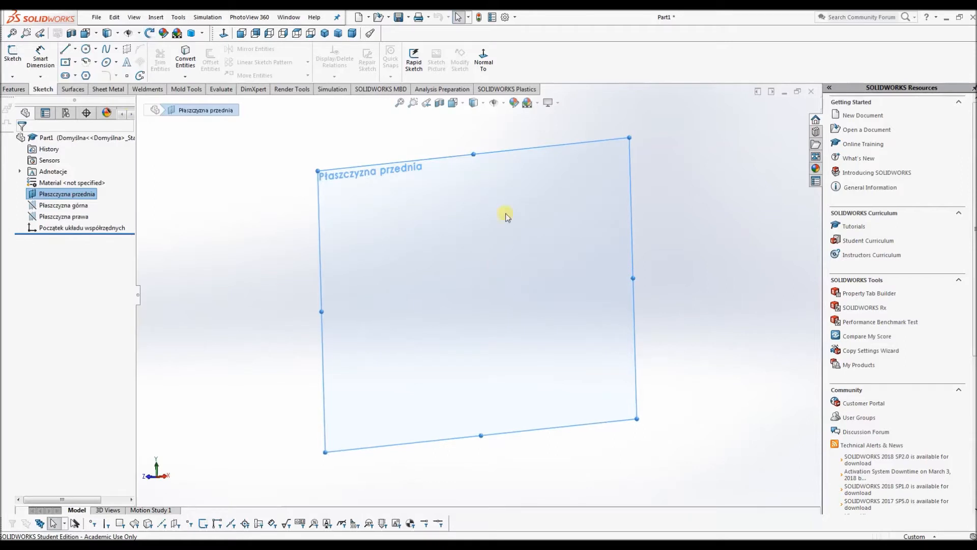
{"action": "left_click", "coordinate": [484, 59]}
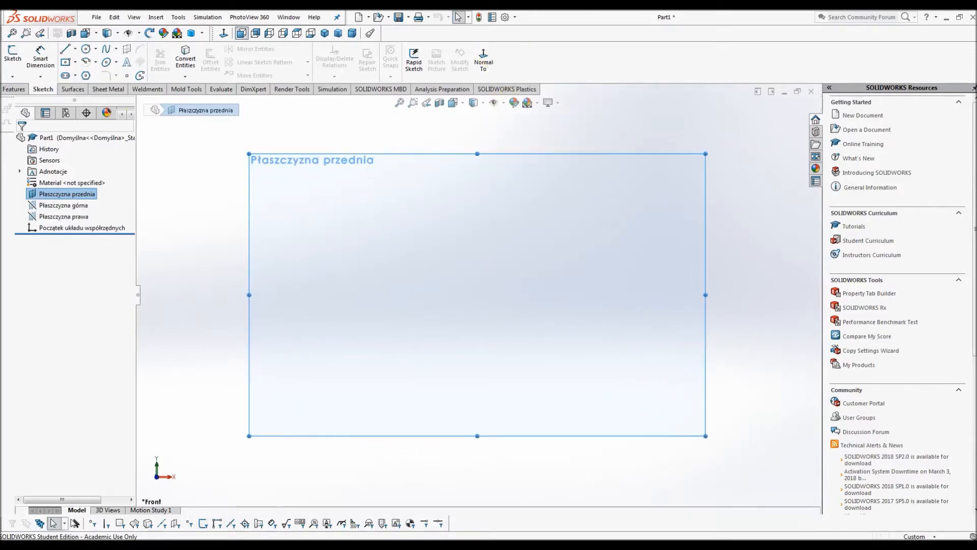
Start a new sketch on the front plane (Płaszczyzna przednia)
{"action": "left_click", "coordinate": [186, 203]}
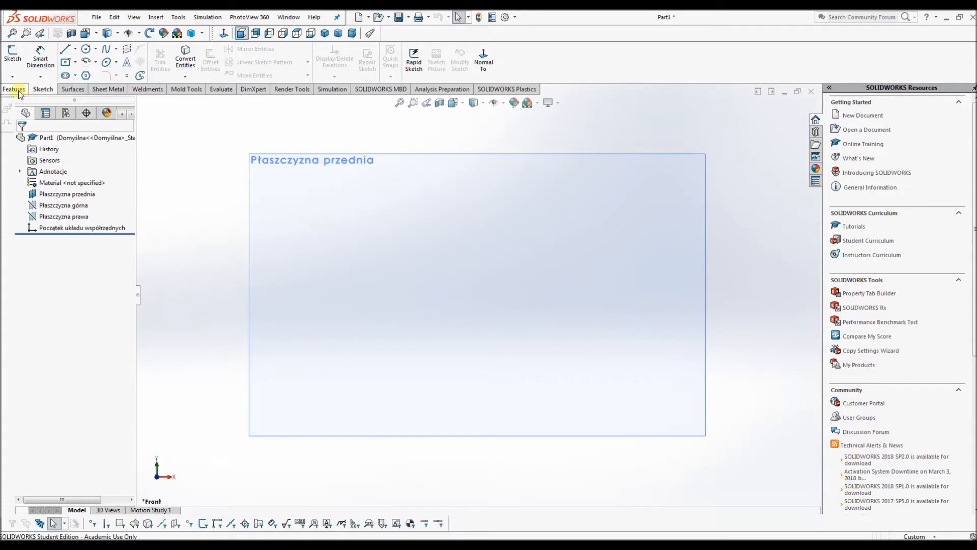
{"action": "left_click", "coordinate": [305, 171]}
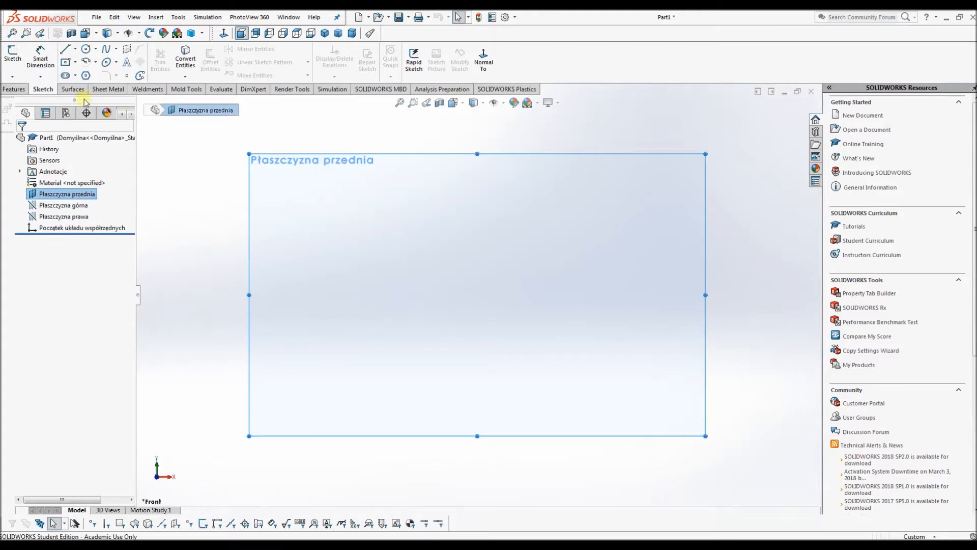
{"action": "left_click", "coordinate": [14, 54]}
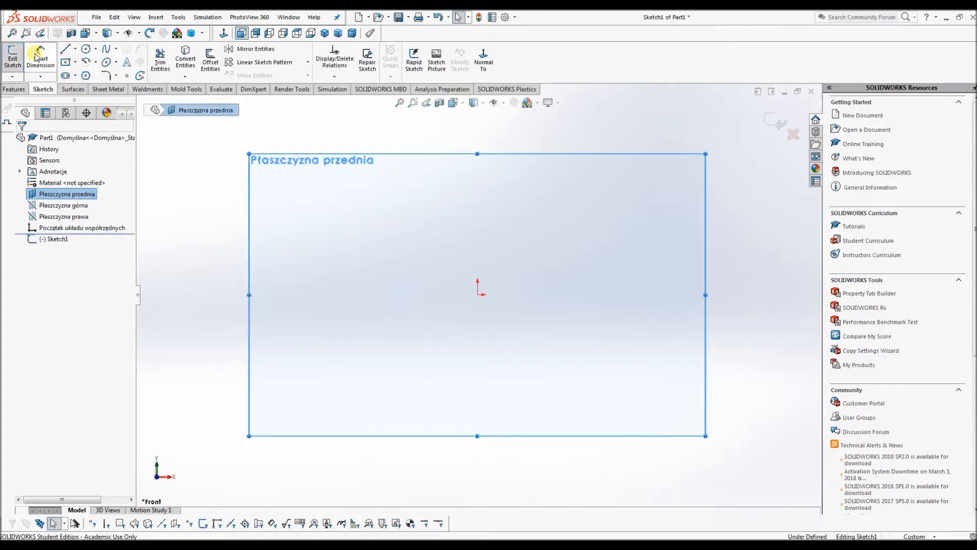
Sketch connected lines from the origin: about 33 mm up, 57 mm right, diagonally down, a short horizontal, and about 31 mm down
{"action": "left_click", "coordinate": [65, 49]}
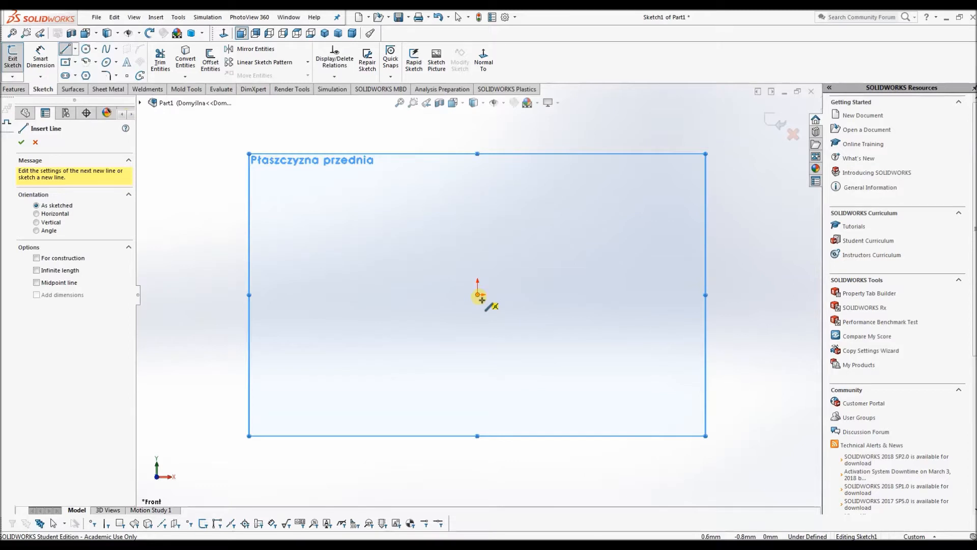
{"action": "left_click", "coordinate": [479, 294]}
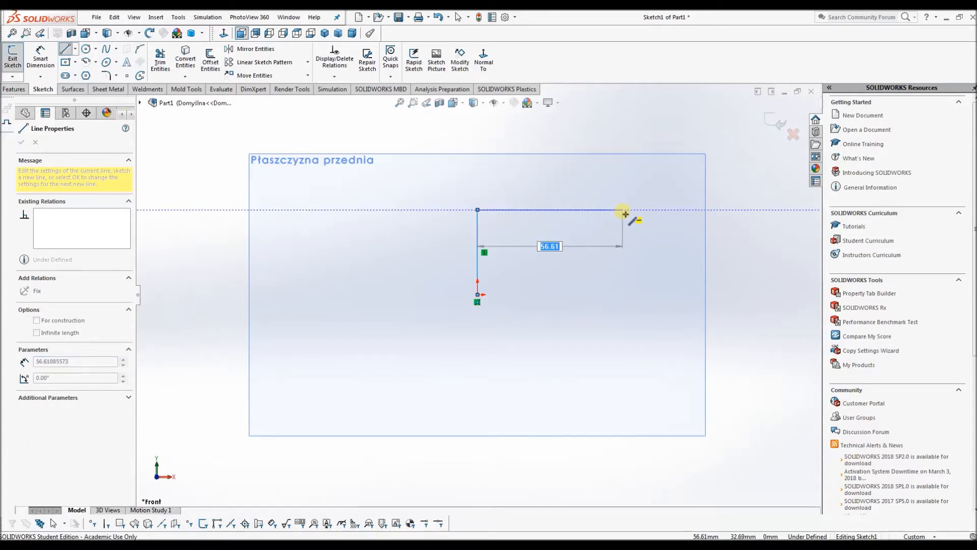
{"action": "left_click", "coordinate": [624, 210]}
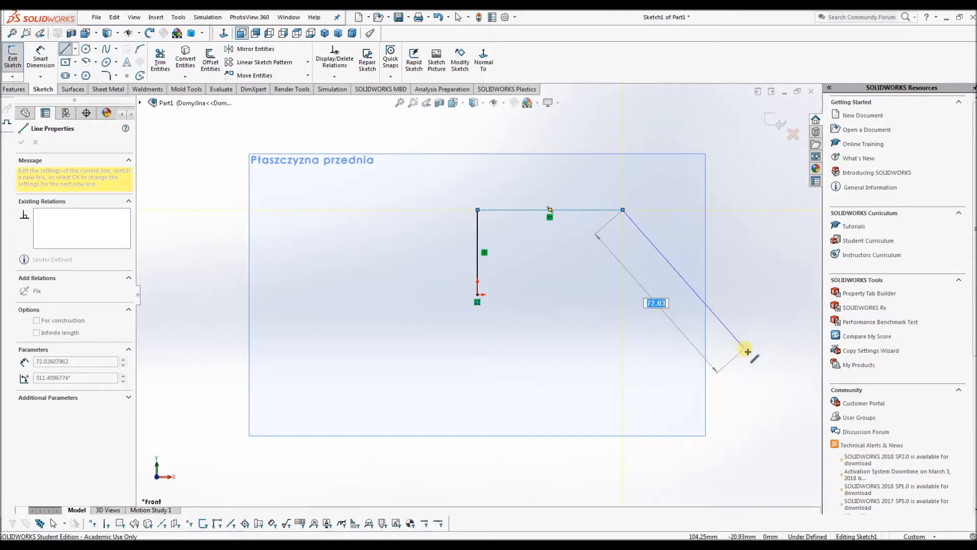
{"action": "left_click", "coordinate": [731, 317]}
{"action": "left_click", "coordinate": [798, 318]}
{"action": "left_click", "coordinate": [798, 397]}
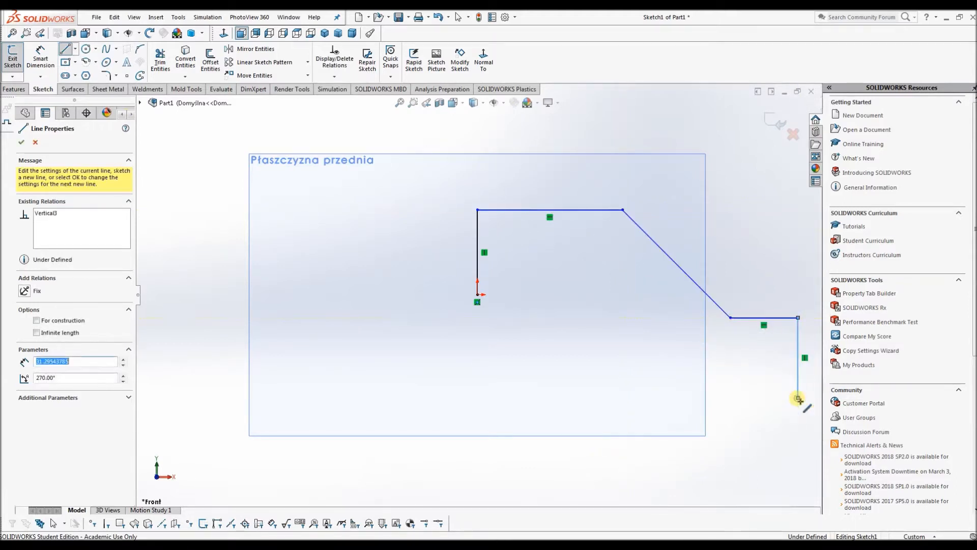
Close the profile at the origin with a lower horizontal line, a diagonal about 46 mm long and a horizontal line about 38 mm long
{"action": "left_click", "coordinate": [631, 398]}
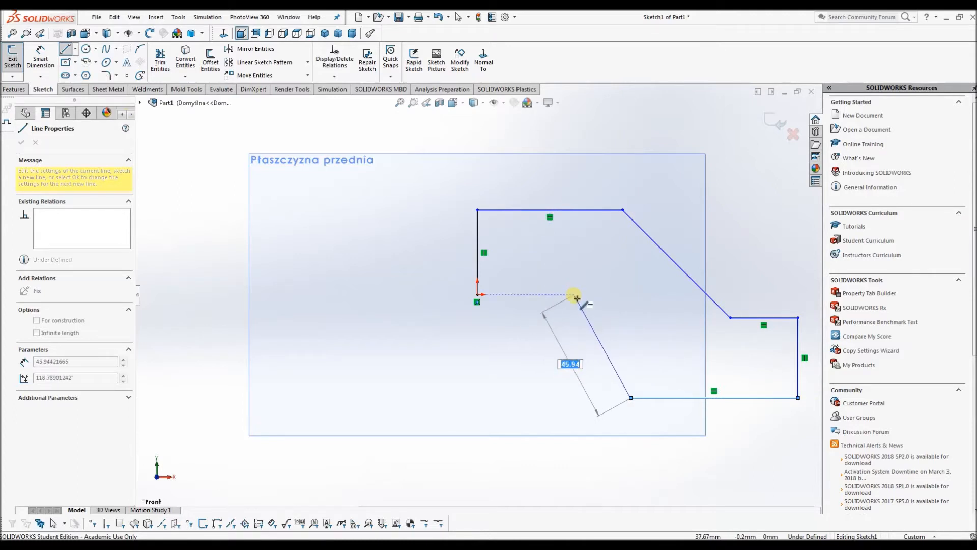
{"action": "left_click", "coordinate": [575, 295]}
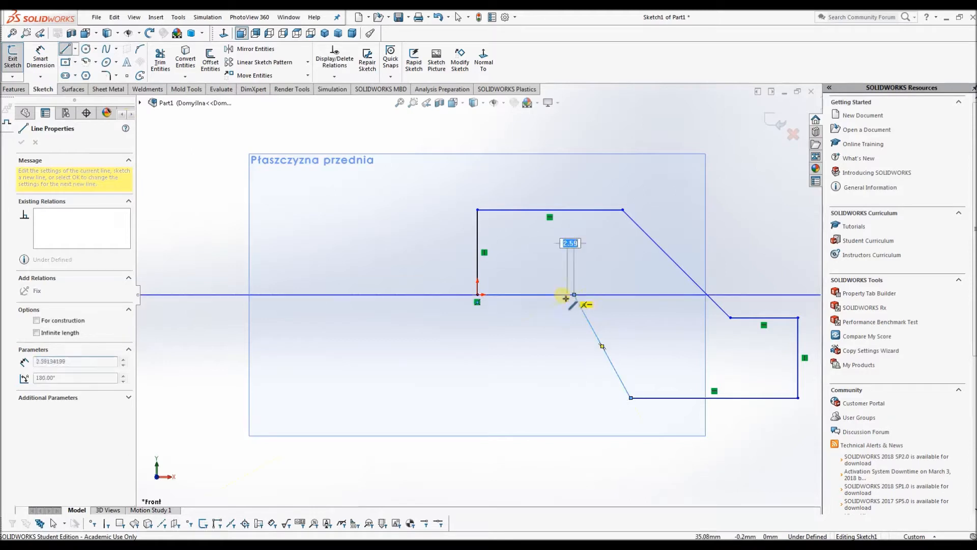
{"action": "left_click", "coordinate": [478, 295]}
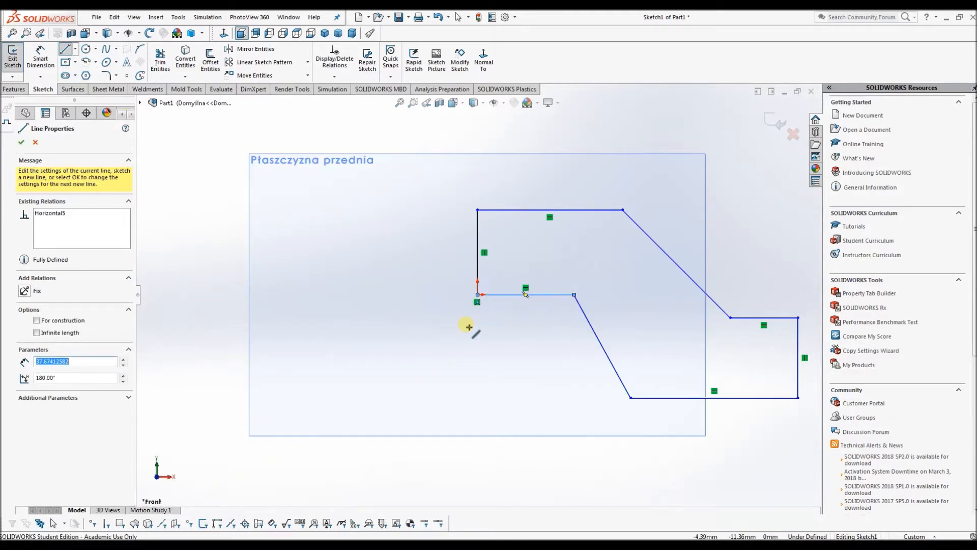
{"action": "scroll", "coordinate": [683, 302], "scroll_direction": "up", "scroll_amount": 1}
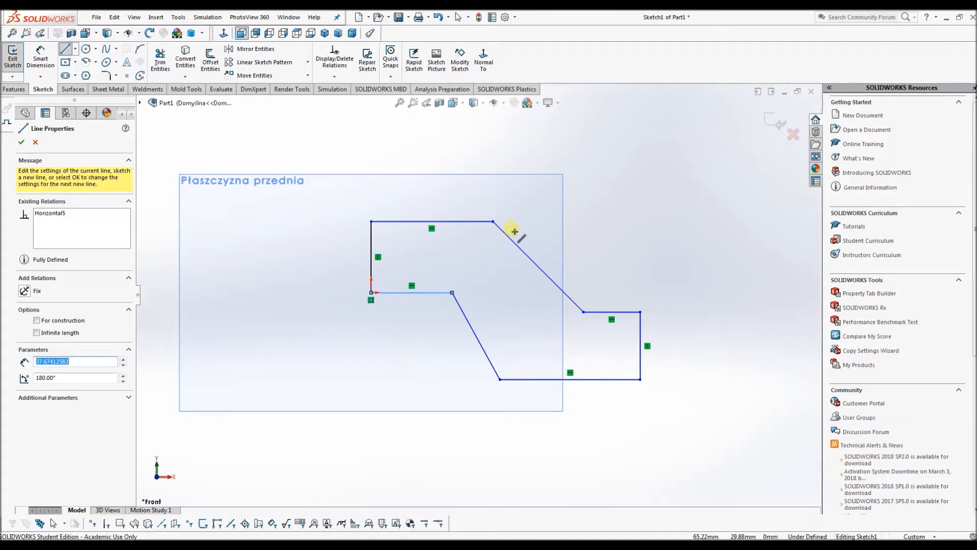
{"action": "key", "text": "Escape"}
Enlarge the front plane's displayed border to the right, upward and downward so it surrounds the whole profile
{"action": "left_click", "coordinate": [506, 200]}
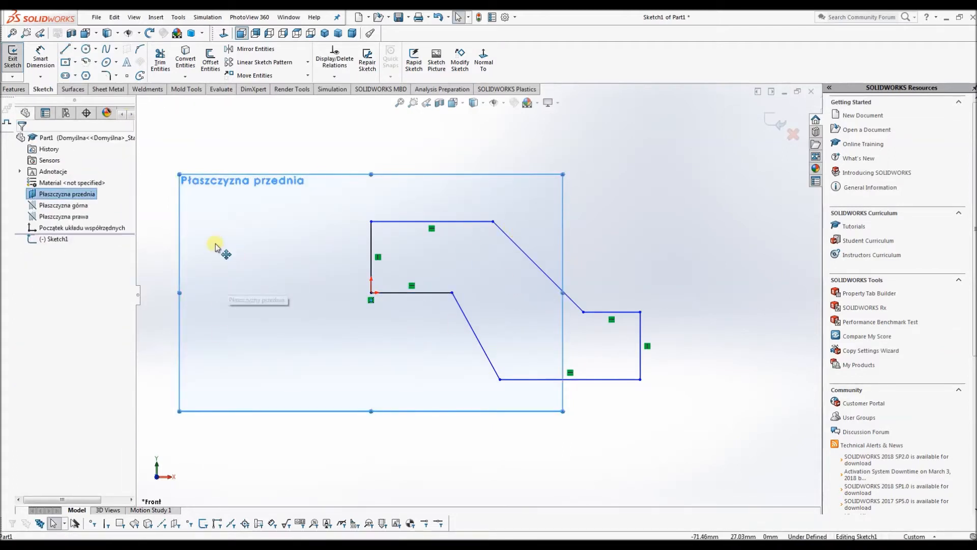
{"action": "left_click_drag", "start_coordinate": [563, 292], "coordinate": [784, 293]}
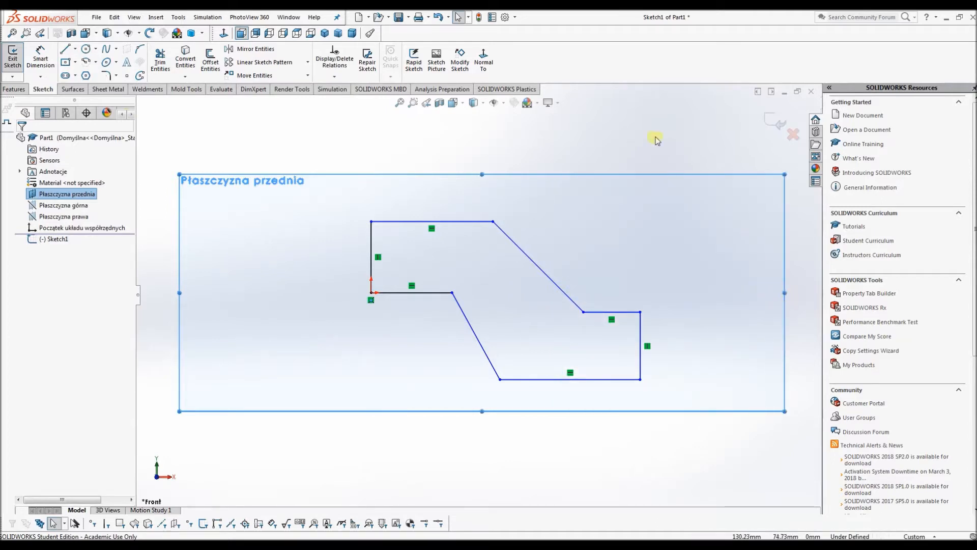
{"action": "scroll", "coordinate": [585, 198], "scroll_direction": "down", "scroll_amount": 2}
{"action": "scroll", "coordinate": [571, 337], "scroll_direction": "up", "scroll_amount": 1}
{"action": "scroll", "coordinate": [571, 337], "scroll_direction": "up", "scroll_amount": 4}
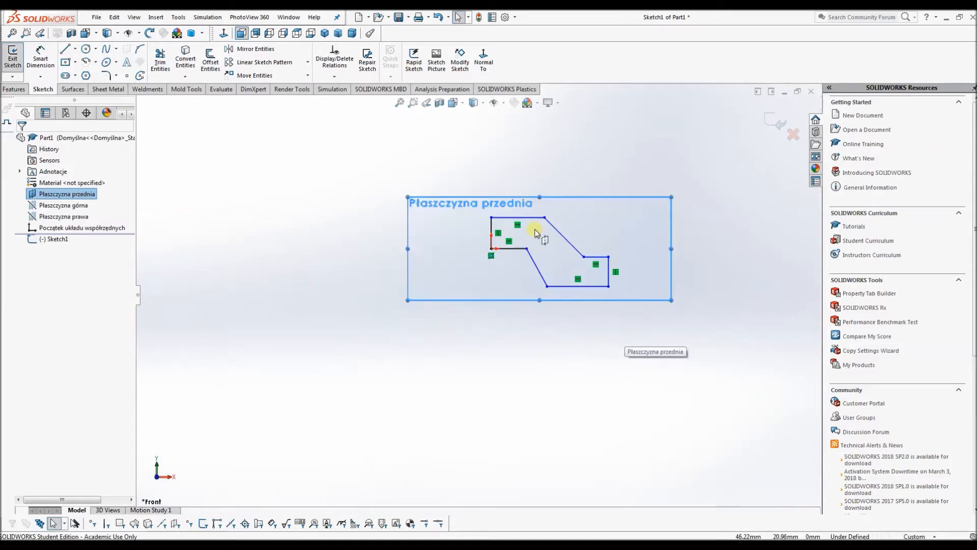
{"action": "scroll", "coordinate": [534, 214], "scroll_direction": "down", "scroll_amount": 2}
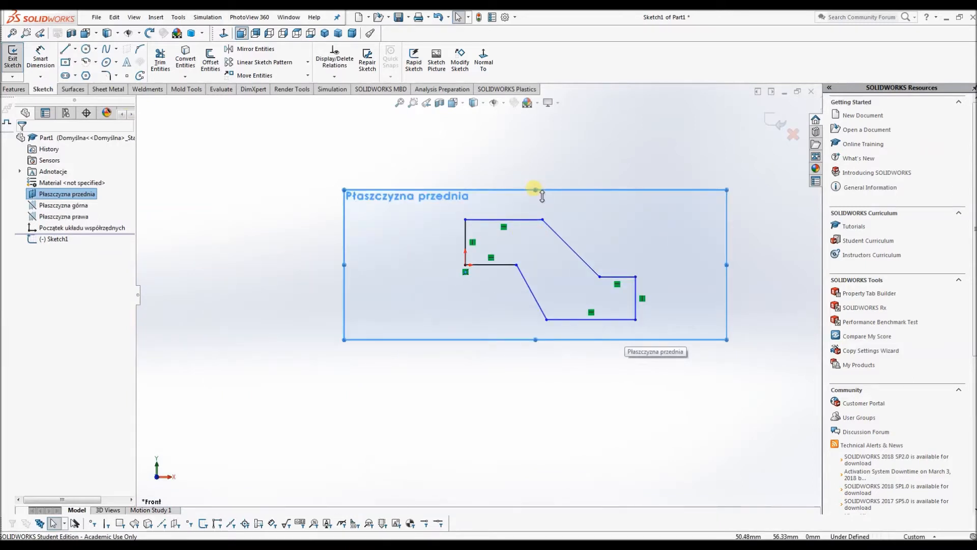
{"action": "left_click_drag", "start_coordinate": [535, 190], "coordinate": [535, 135]}
{"action": "left_click_drag", "start_coordinate": [535, 339], "coordinate": [536, 473]}
{"action": "left_click", "coordinate": [431, 259]}
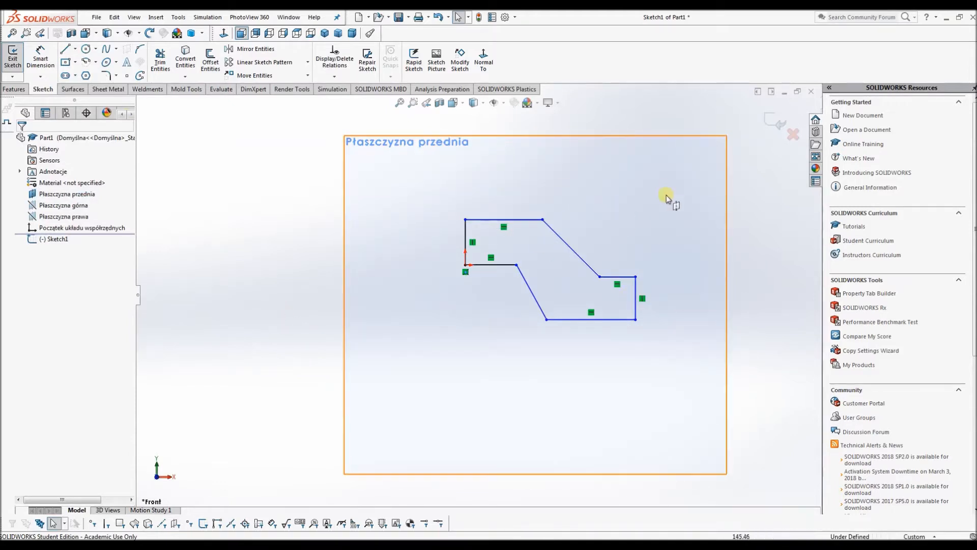
Add an Equal relation between the profile's two left-hand horizontal lines, and move the upper line's right endpoint slightly up and right
{"action": "scroll", "coordinate": [660, 199], "scroll_direction": "up", "scroll_amount": 2}
{"action": "scroll", "coordinate": [661, 206], "scroll_direction": "down", "scroll_amount": 5}
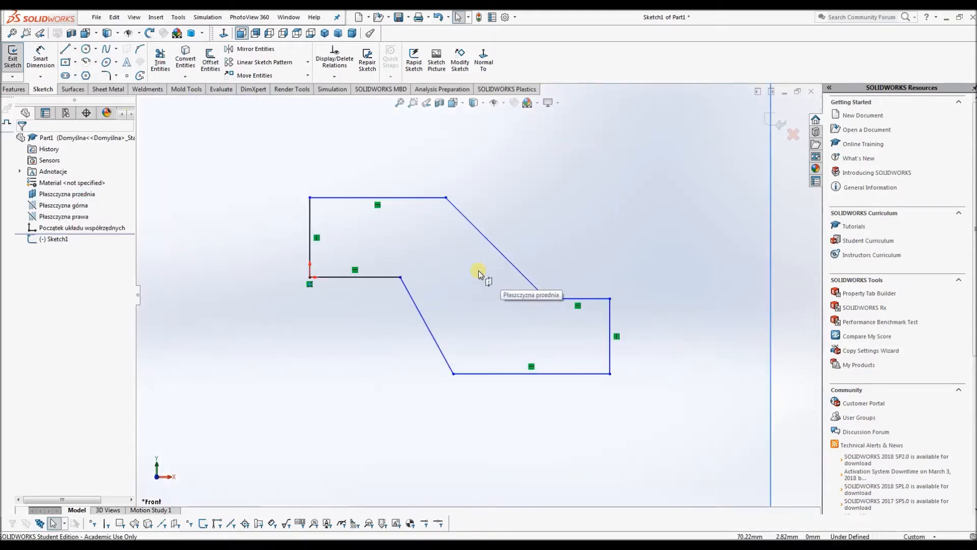
{"action": "scroll", "coordinate": [643, 201], "scroll_direction": "up", "scroll_amount": 1}
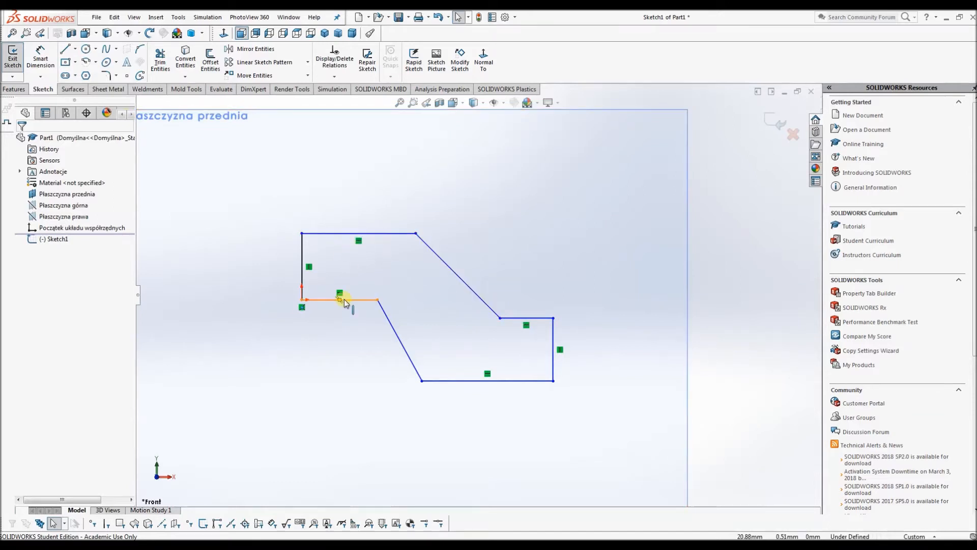
{"action": "left_click", "coordinate": [349, 234]}
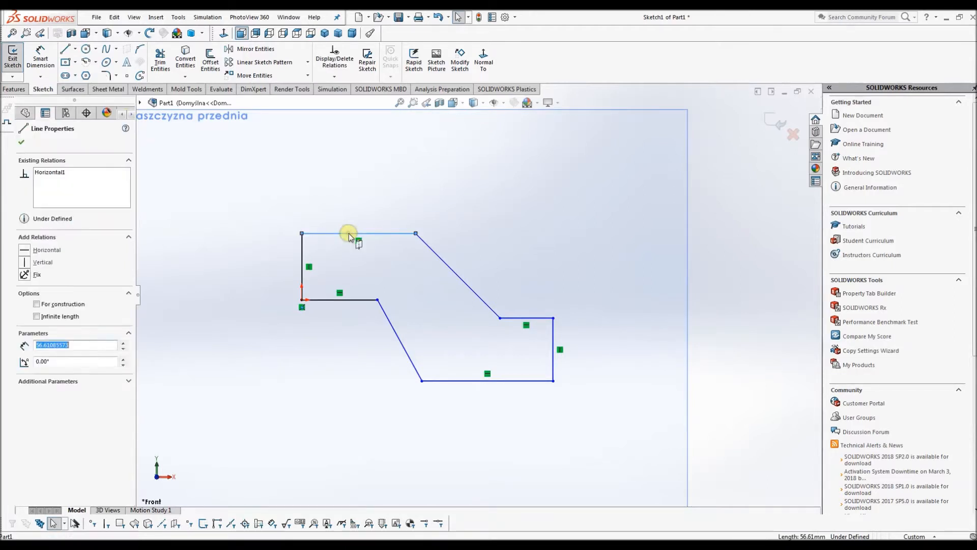
{"action": "left_click", "coordinate": [355, 304], "text": "ctrl"}
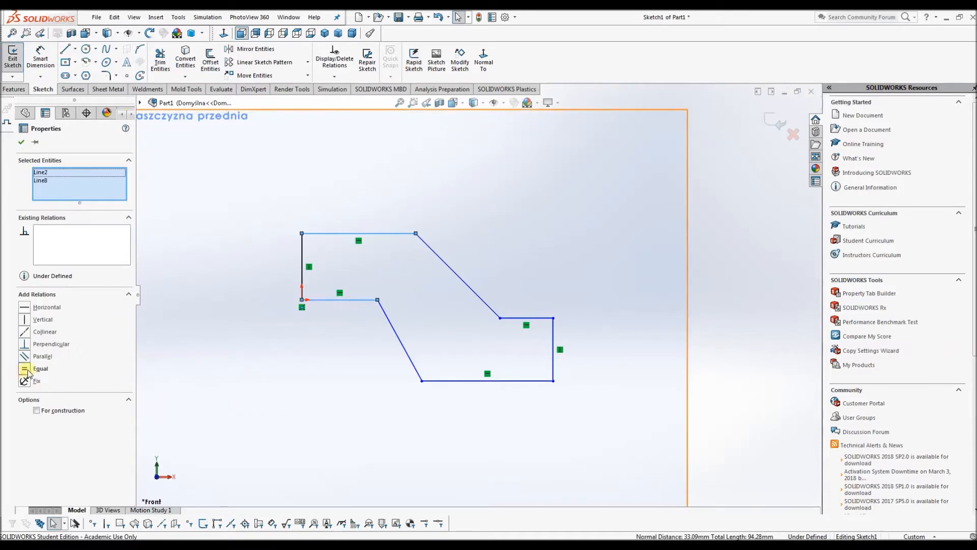
{"action": "left_click", "coordinate": [26, 369]}
{"action": "left_click", "coordinate": [250, 399]}
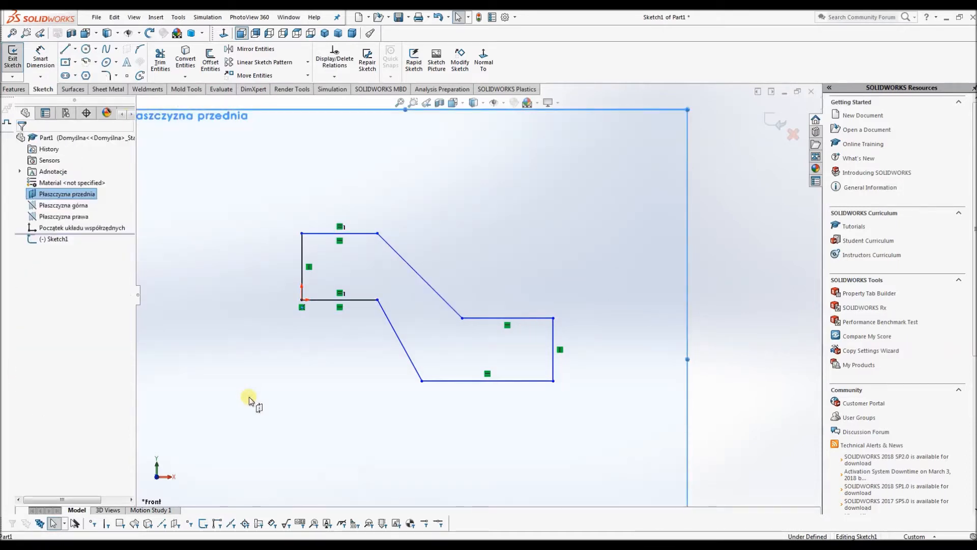
{"action": "mouse_move", "coordinate": [377, 233]}
{"action": "left_mouse_down"}
{"action": "mouse_move", "coordinate": [411, 234]}
{"action": "mouse_move", "coordinate": [365, 230]}
{"action": "mouse_move", "coordinate": [383, 238]}
{"action": "mouse_move", "coordinate": [386, 199]}
{"action": "mouse_move", "coordinate": [382, 226]}
{"action": "left_mouse_up"}
{"action": "left_click", "coordinate": [240, 195]}
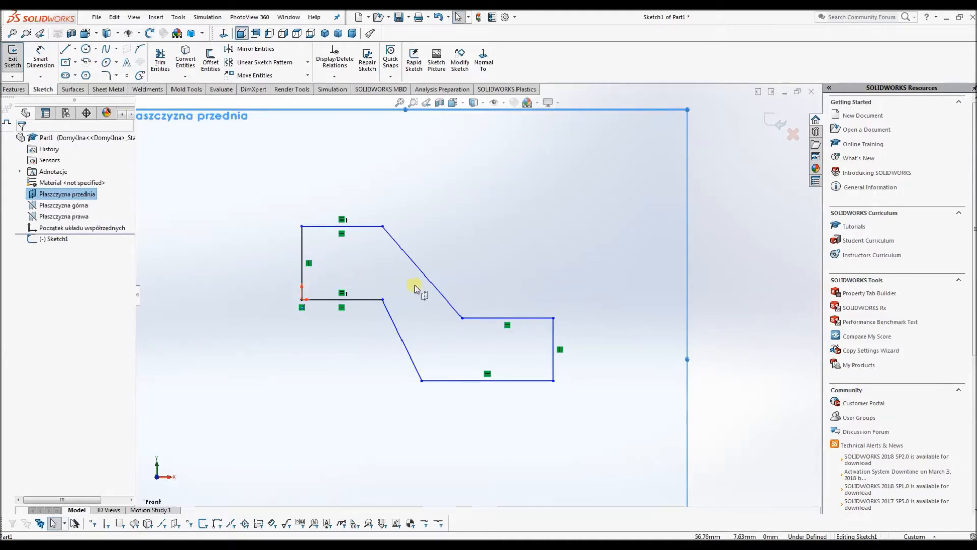
Add a Parallel relation between the profile's two slanted lines
{"action": "left_click", "coordinate": [435, 286]}
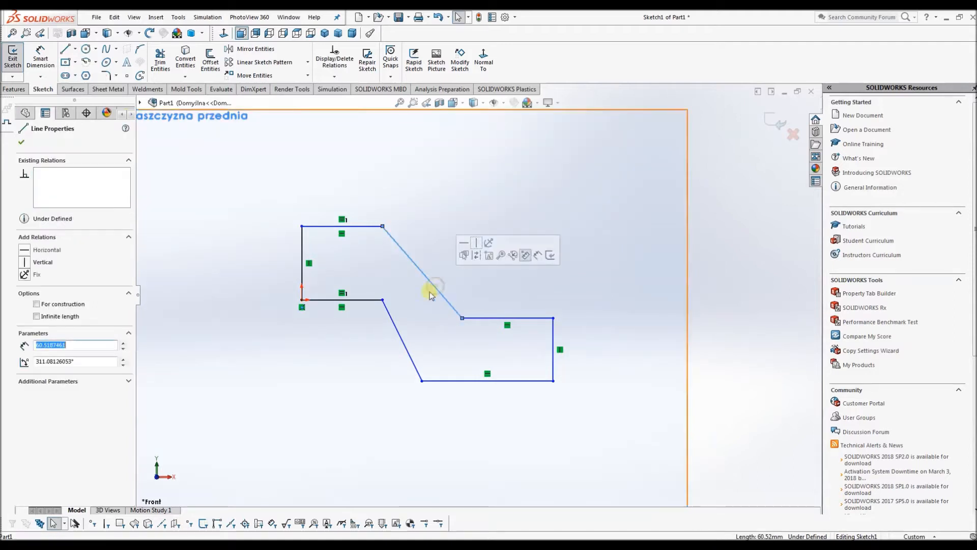
{"action": "left_click", "coordinate": [399, 333], "text": "ctrl"}
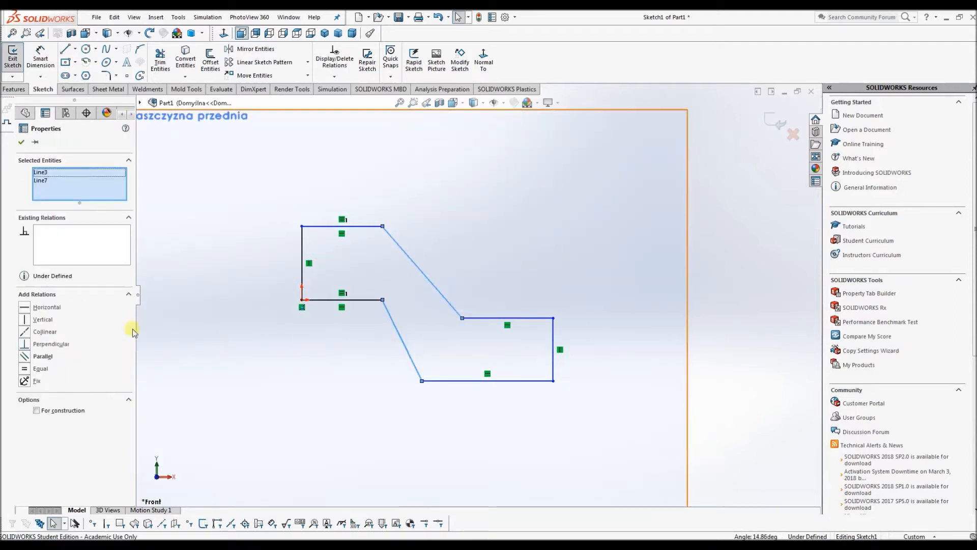
{"action": "left_click", "coordinate": [24, 357]}
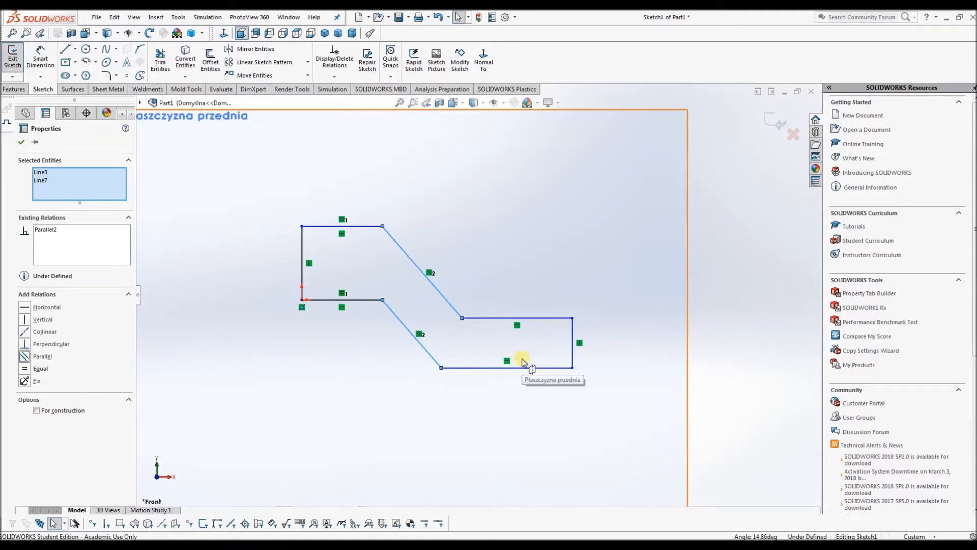
{"action": "left_click", "coordinate": [649, 310]}
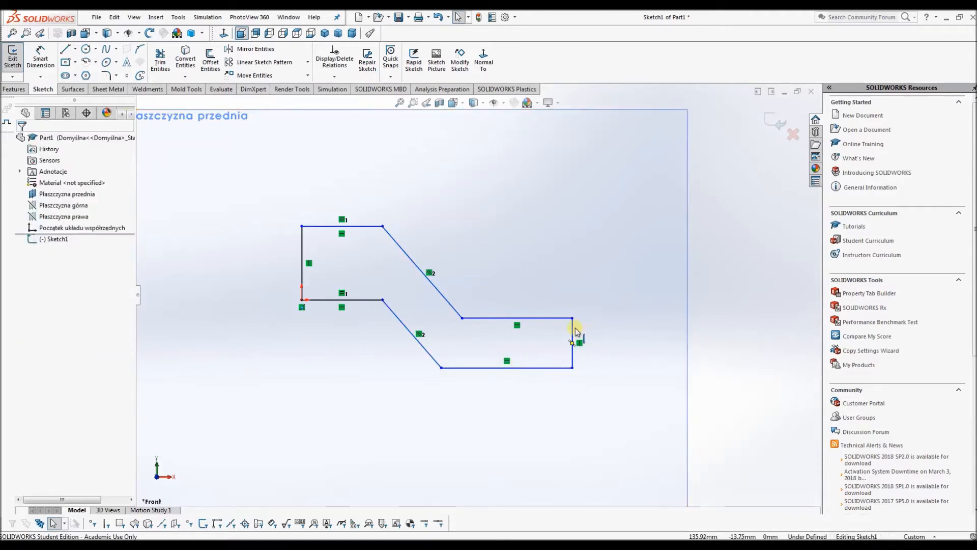
Move the profile's right vertical line inward, shortening the right section's upper horizontal line to about 47 mm
{"action": "left_click_drag", "start_coordinate": [575, 328], "coordinate": [557, 327]}
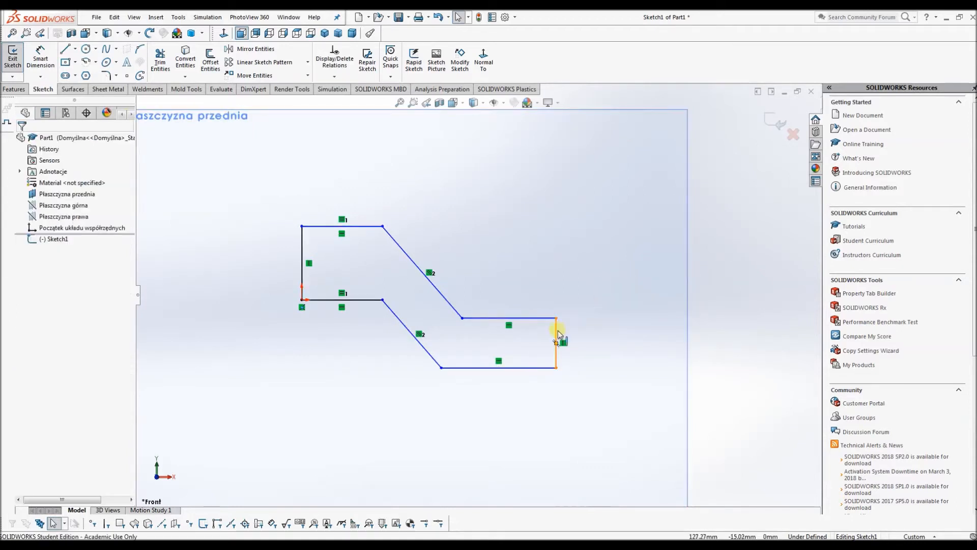
{"action": "left_click", "coordinate": [556, 330]}
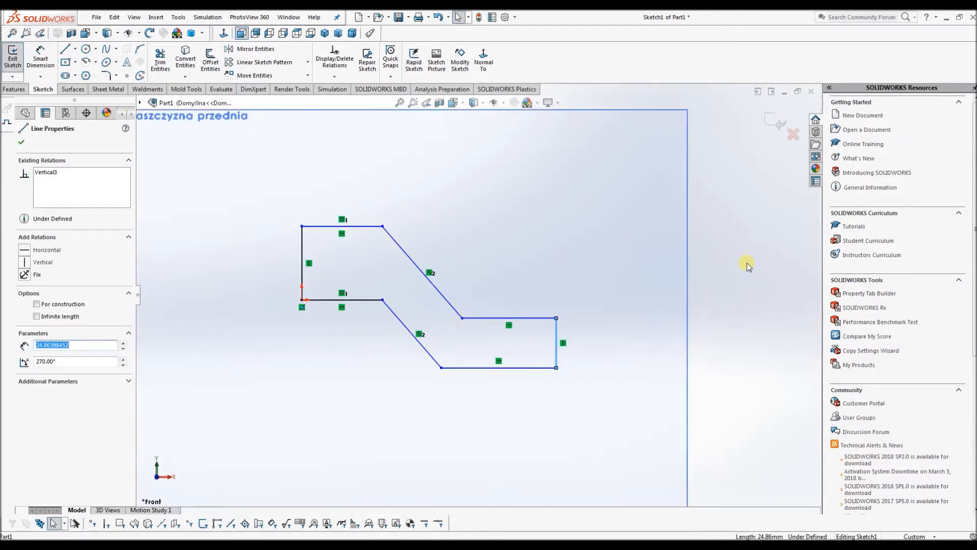
{"action": "key", "text": "Escape"}
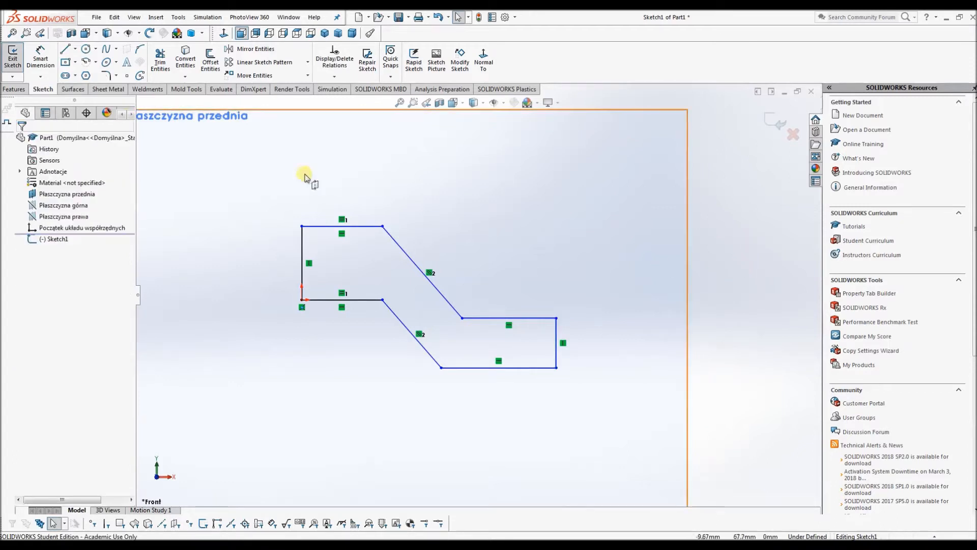
Add a vertical dimension between the right section's upper and lower horizontal lines, placing it outside the right vertical line
{"action": "left_click", "coordinate": [42, 57]}
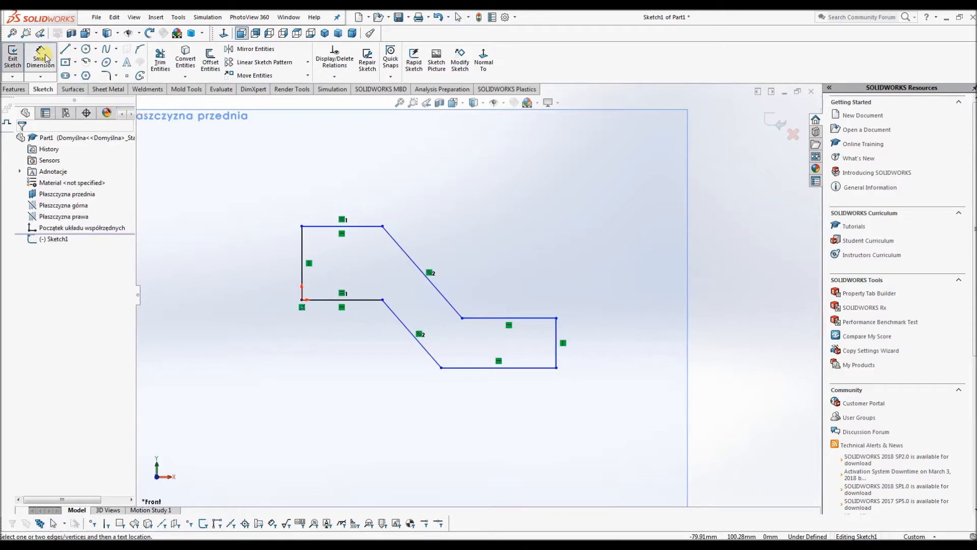
{"action": "left_click", "coordinate": [558, 337]}
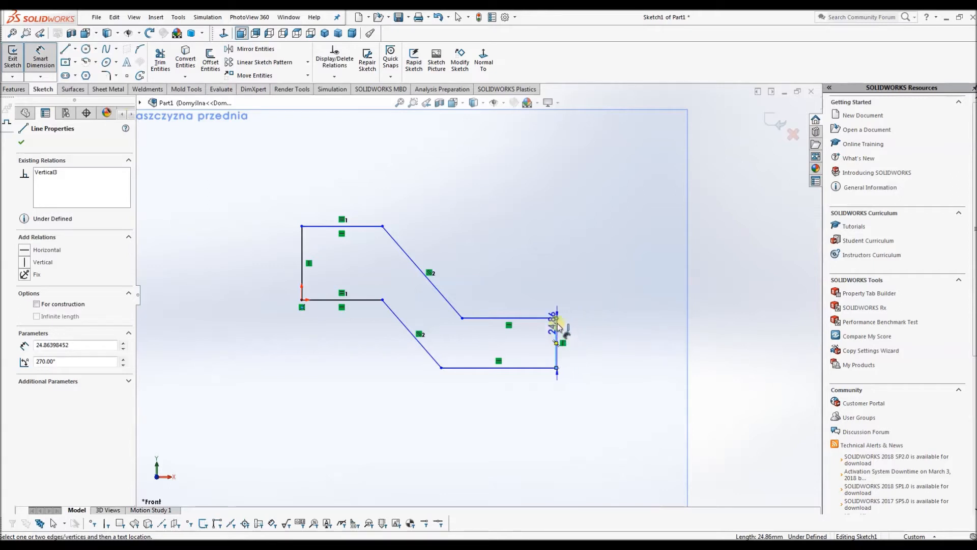
{"action": "key", "text": "Escape"}
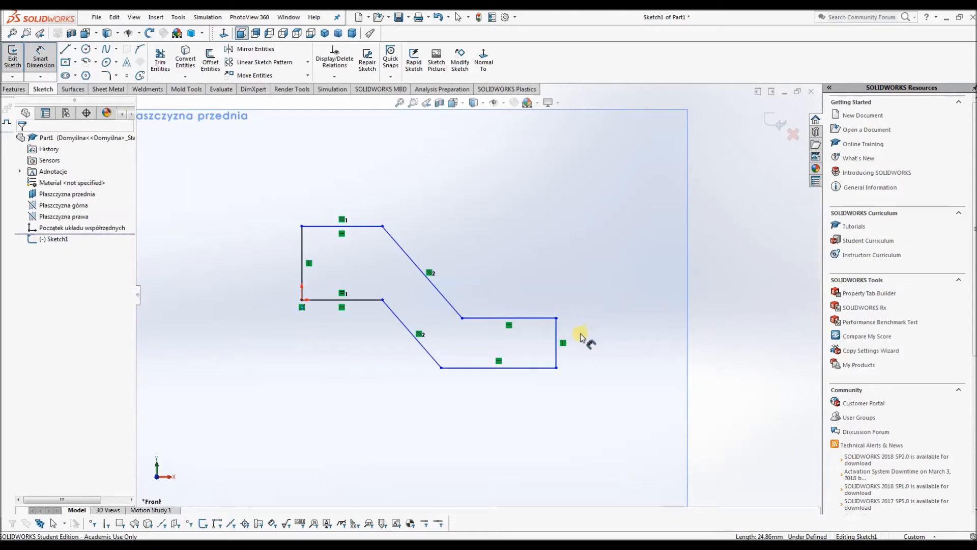
{"action": "left_click", "coordinate": [542, 318]}
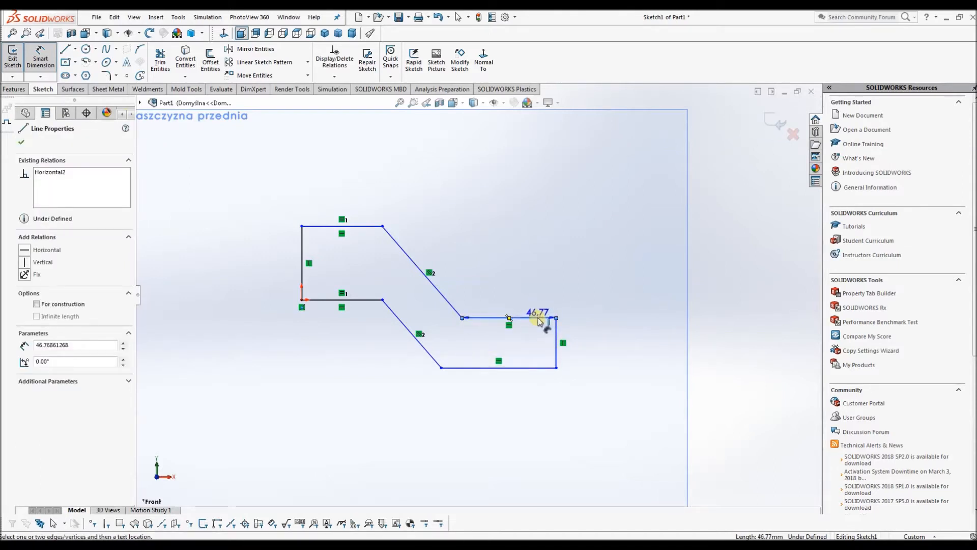
{"action": "left_click", "coordinate": [539, 366]}
{"action": "left_click", "coordinate": [498, 367]}
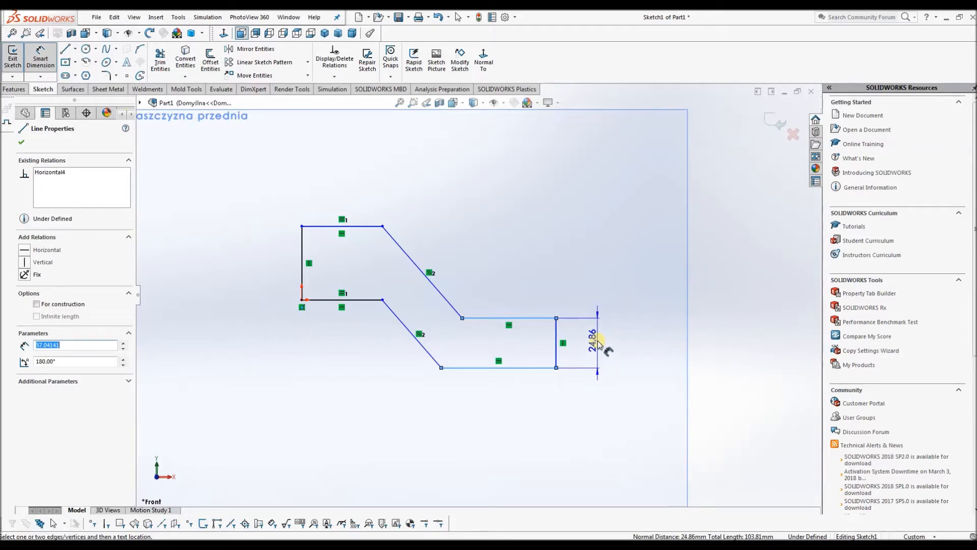
{"action": "left_click", "coordinate": [603, 340]}
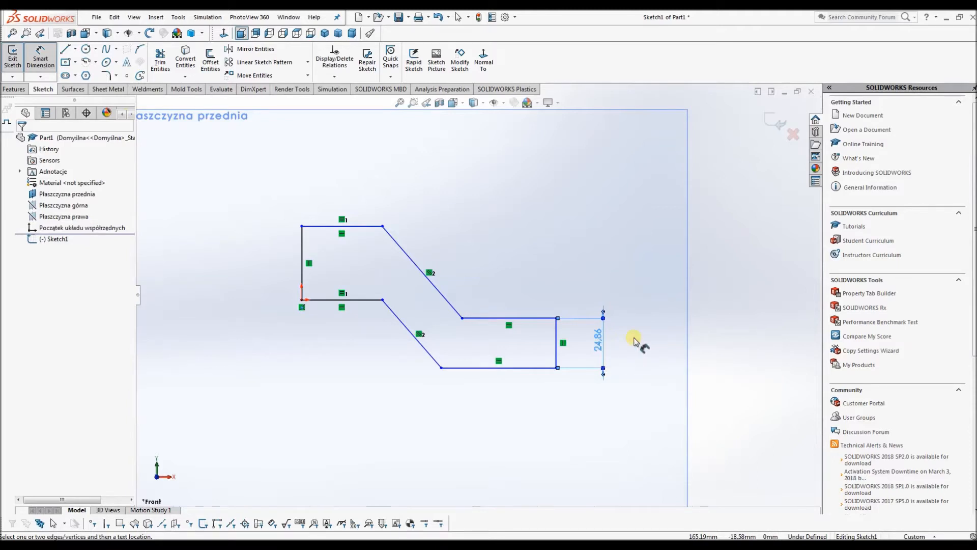
Set the distance between the right section's two horizontal lines to 40 mm
{"action": "left_click", "coordinate": [601, 340]}
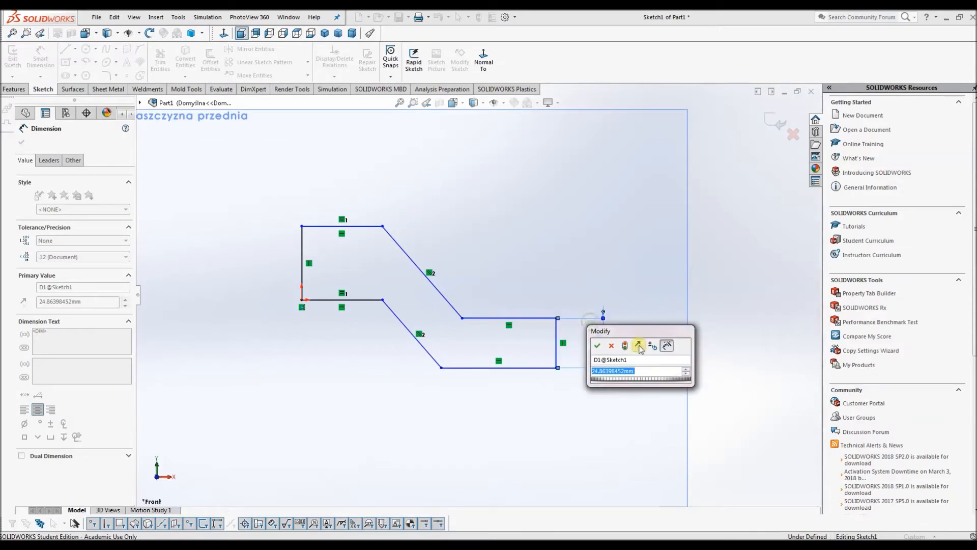
{"action": "left_click_drag", "start_coordinate": [635, 333], "coordinate": [670, 340]}
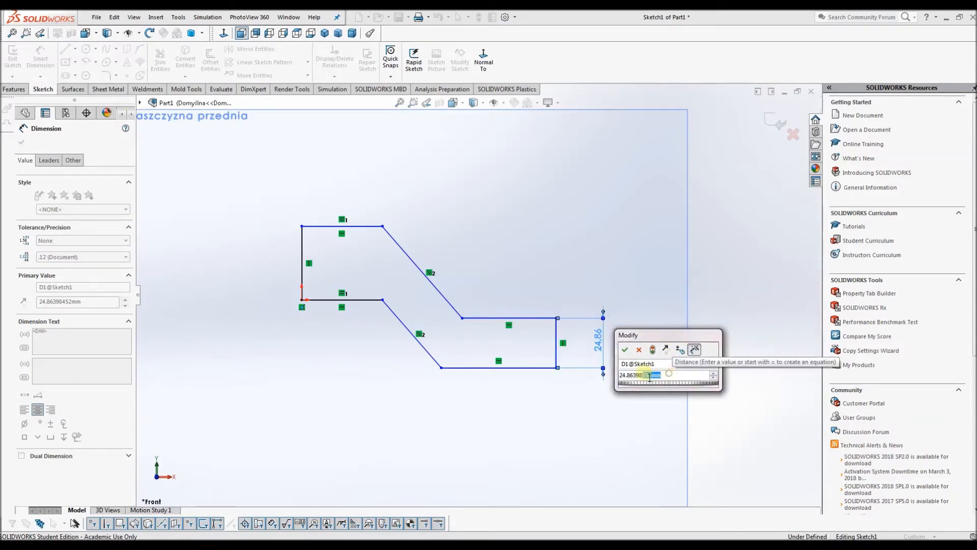
{"action": "left_click_drag", "start_coordinate": [699, 337], "coordinate": [706, 336]}
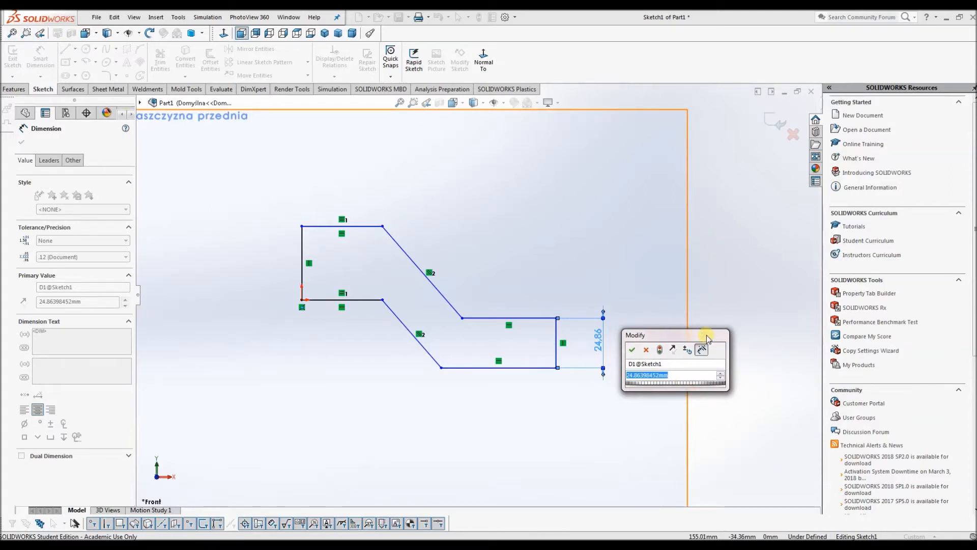
{"action": "left_click_drag", "start_coordinate": [666, 337], "coordinate": [675, 330]}
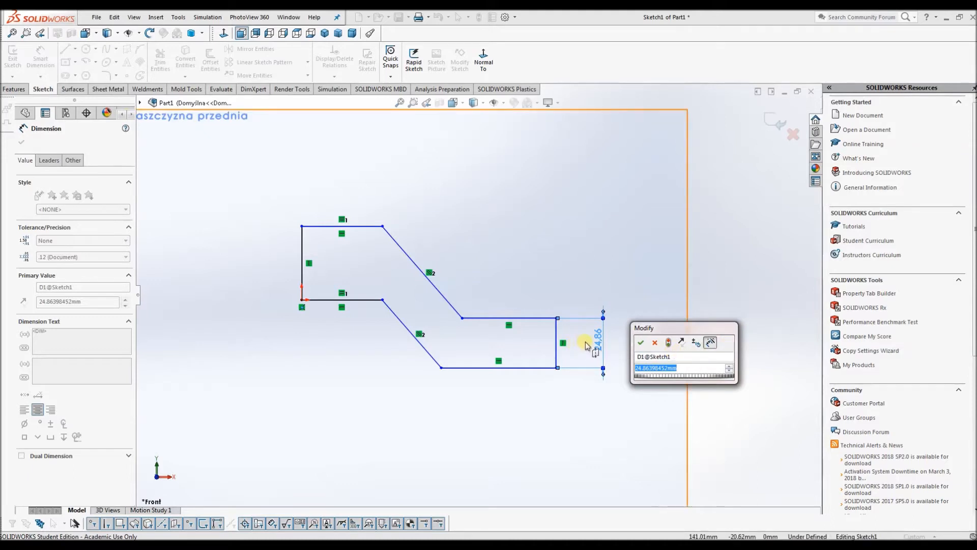
{"action": "type", "text": "40"}
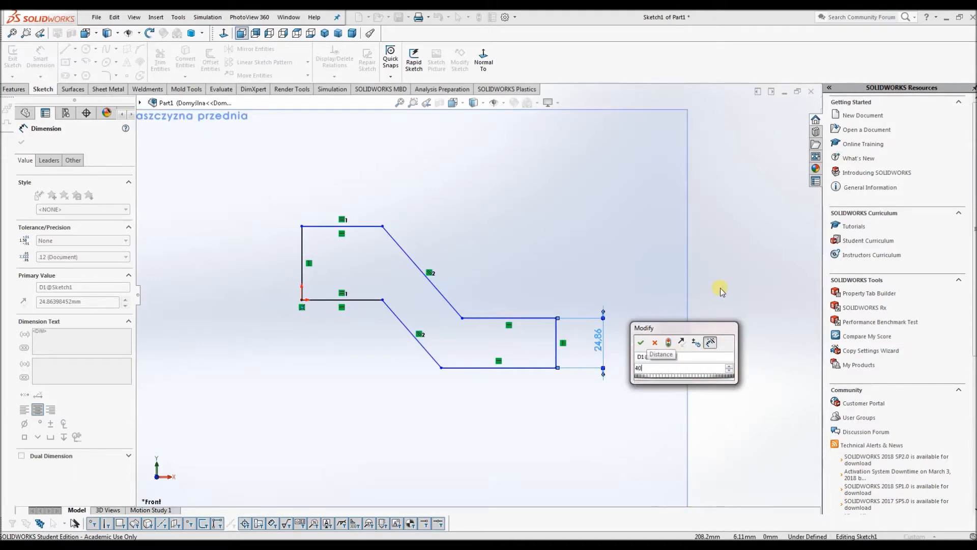
{"action": "key", "text": "Return"}
{"action": "left_click", "coordinate": [720, 292]}
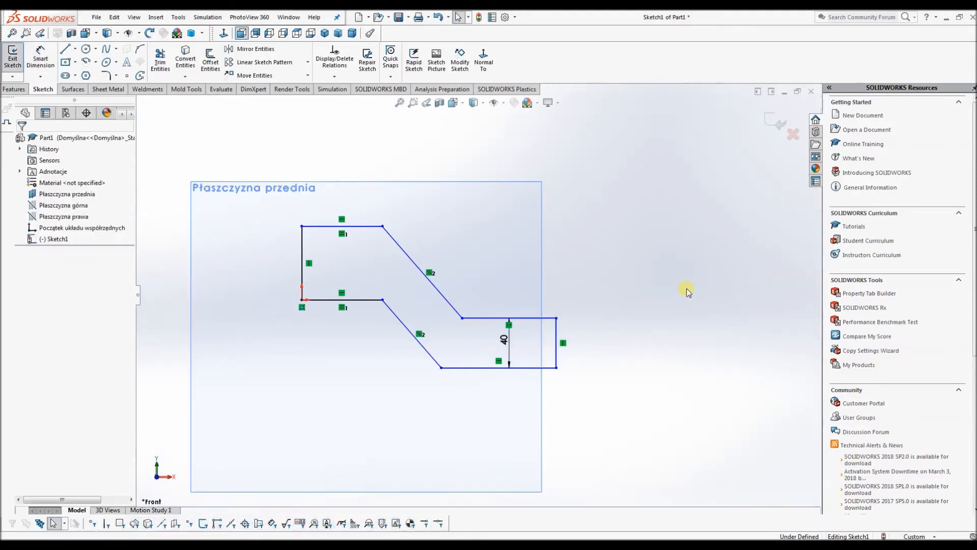
Enlarge the front plane's displayed border to the right so it surrounds the whole profile
{"action": "left_click", "coordinate": [542, 316]}
{"action": "left_click_drag", "start_coordinate": [542, 336], "coordinate": [658, 285]}
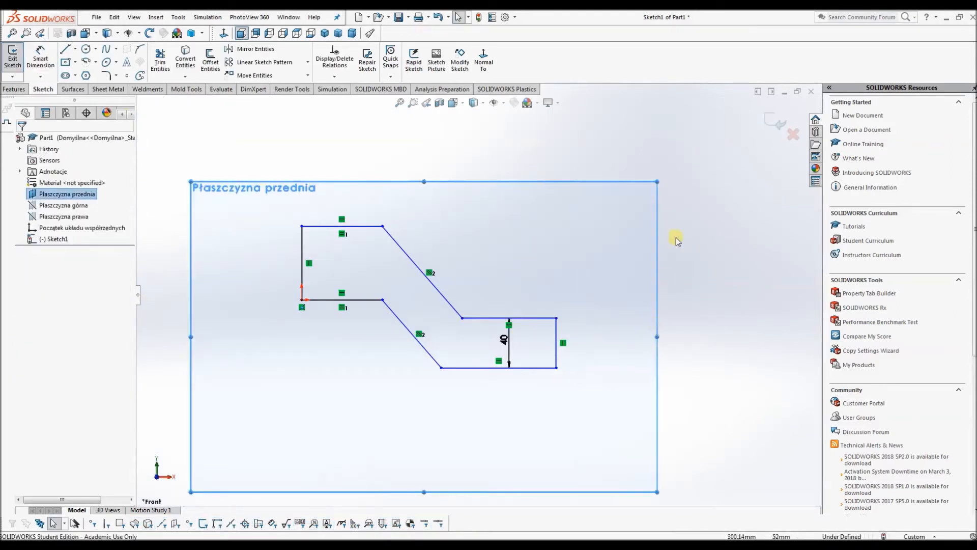
{"action": "left_click", "coordinate": [665, 277]}
Dimension the right section's lower horizontal line to 40 mm, placing the dimension below it
{"action": "left_click", "coordinate": [41, 57]}
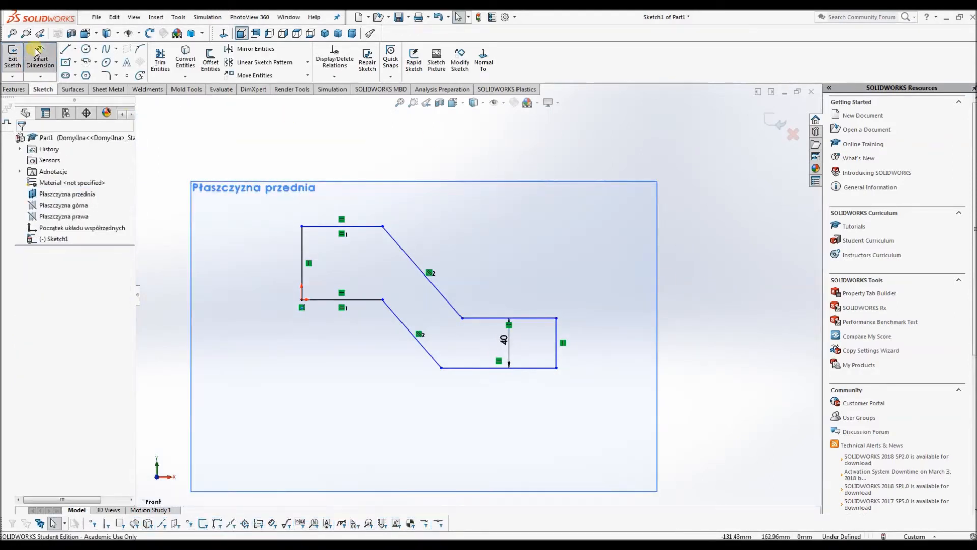
{"action": "left_click", "coordinate": [471, 367]}
{"action": "left_click", "coordinate": [471, 404]}
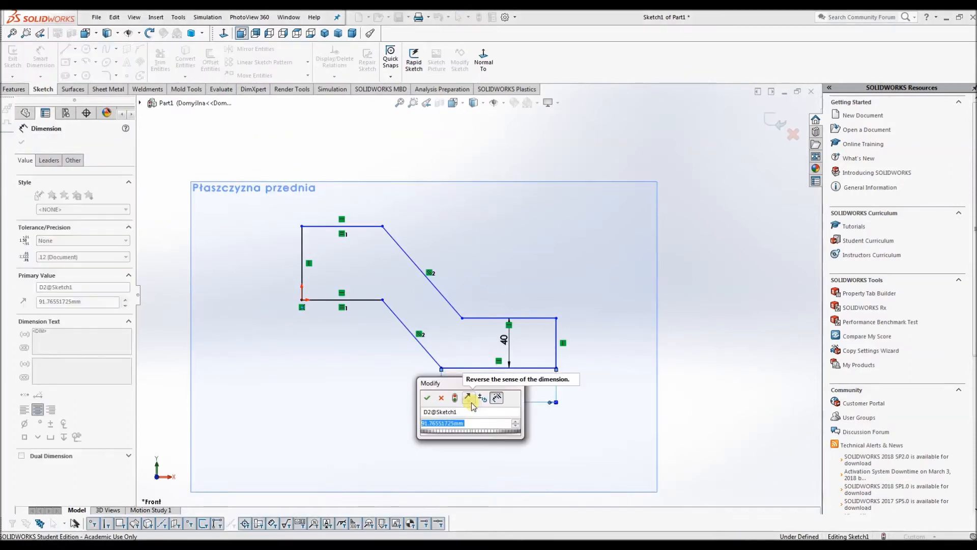
{"action": "type", "text": "40"}
{"action": "key", "text": "Return"}
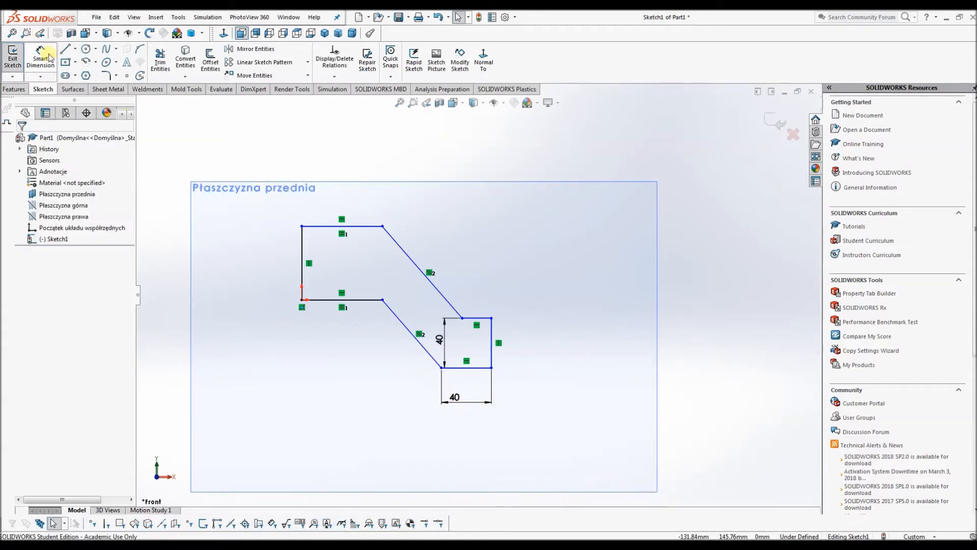
Dimension the angle between the left section's lower horizontal line and the lower slanted line to 120°
{"action": "left_click", "coordinate": [367, 300]}
{"action": "left_click", "coordinate": [396, 315]}
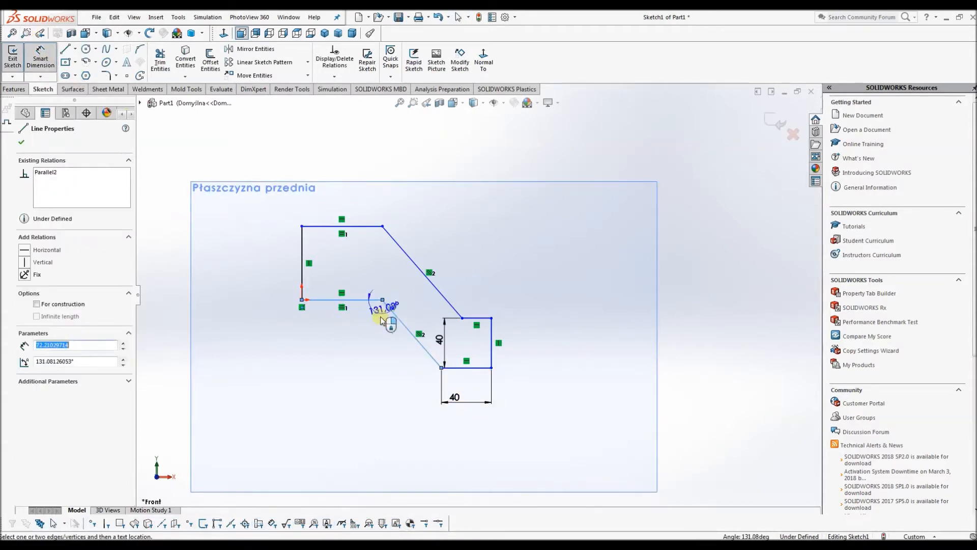
{"action": "left_click", "coordinate": [368, 341]}
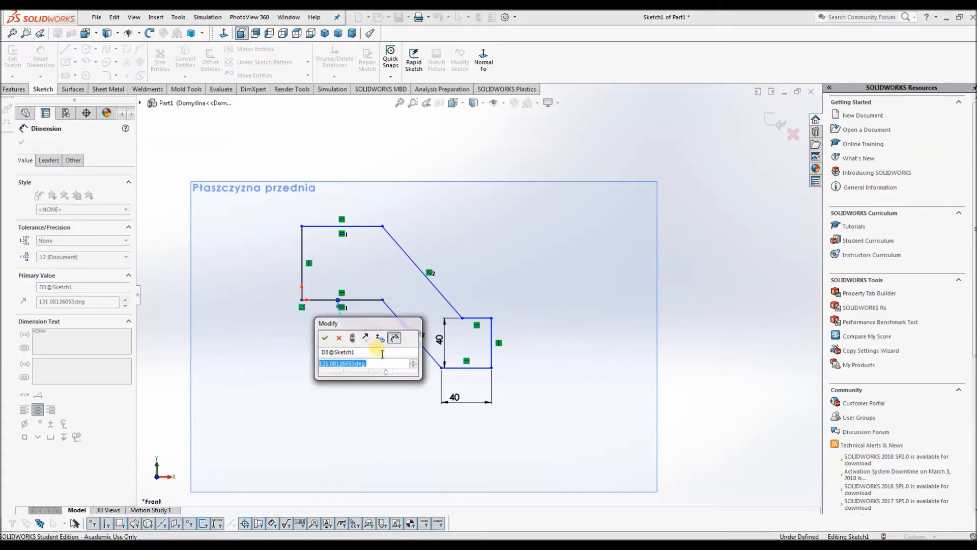
{"action": "type", "text": "120"}
{"action": "key", "text": "Return"}
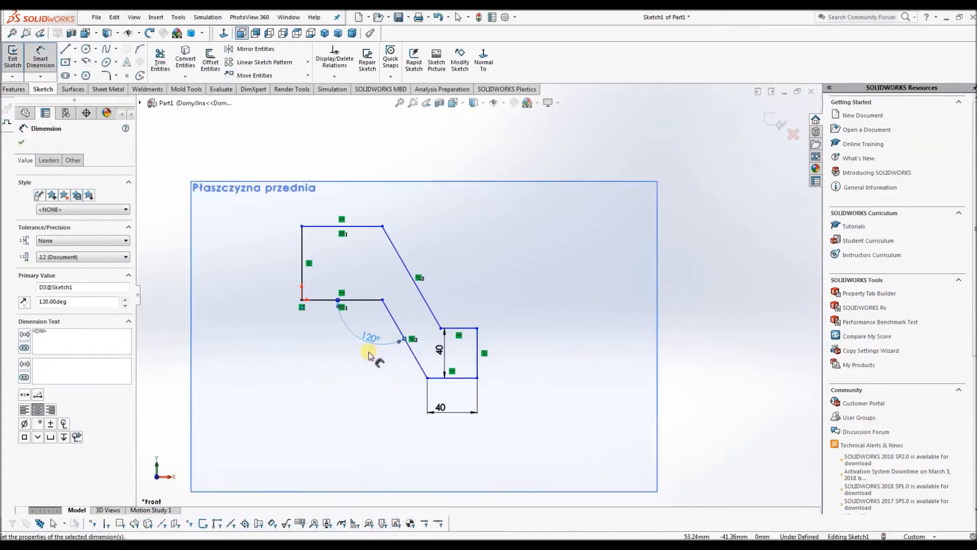
{"action": "key", "text": "Escape"}
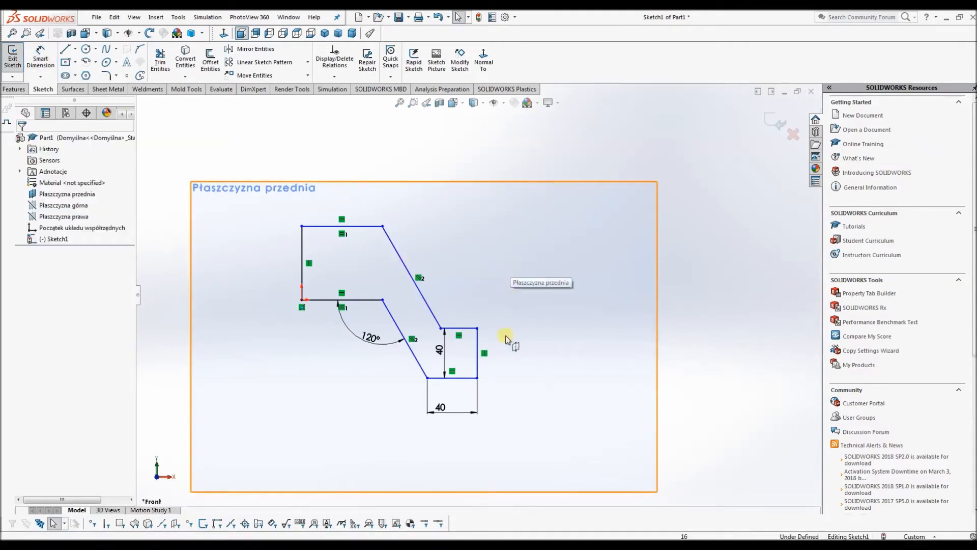
Move the right section upward, and reposition the two 40 mm dimensions and the 120° dimension clear of the profile
{"action": "left_click_drag", "start_coordinate": [458, 330], "coordinate": [458, 271]}
{"action": "left_click", "coordinate": [725, 304]}
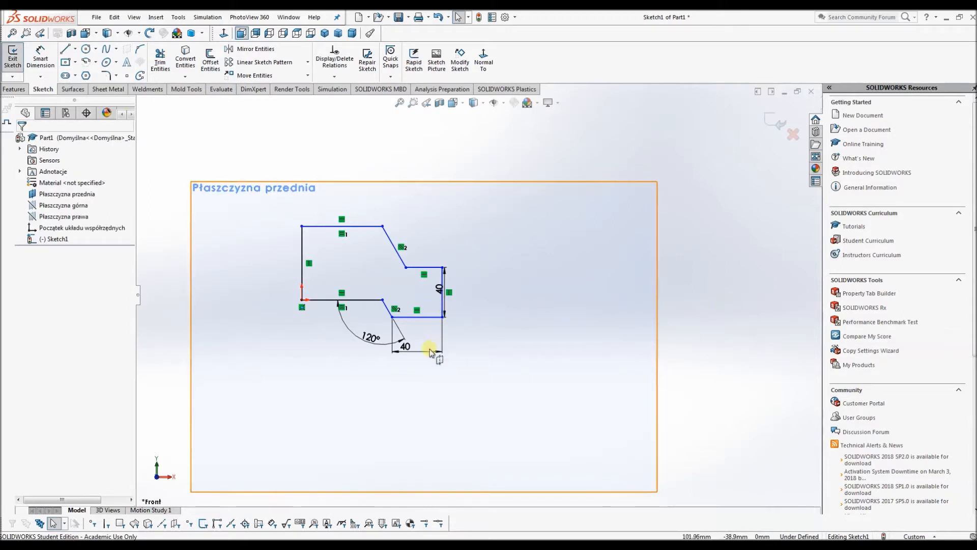
{"action": "left_click_drag", "start_coordinate": [404, 348], "coordinate": [425, 385]}
{"action": "left_click_drag", "start_coordinate": [442, 285], "coordinate": [482, 285]}
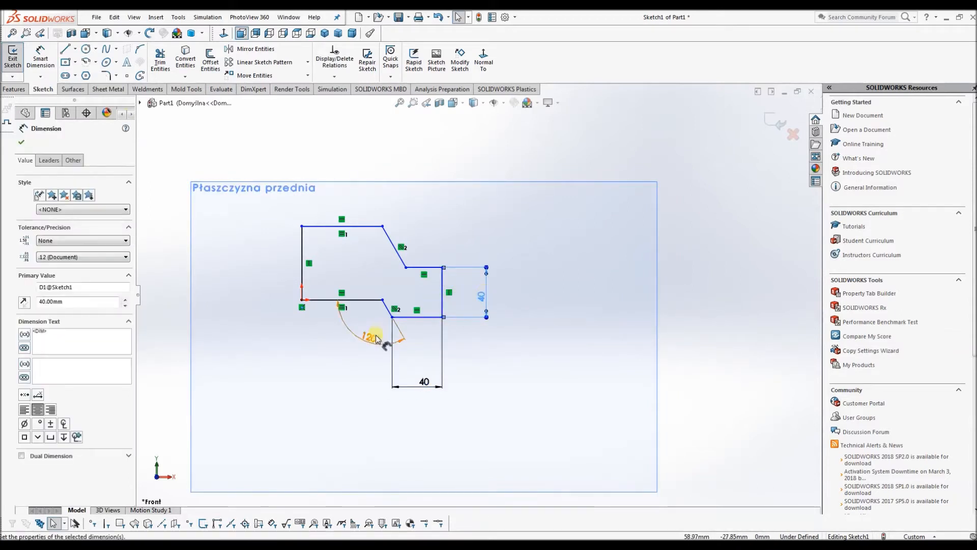
{"action": "mouse_move", "coordinate": [377, 339]}
{"action": "left_mouse_down"}
{"action": "mouse_move", "coordinate": [344, 339]}
{"action": "mouse_move", "coordinate": [397, 319]}
{"action": "mouse_move", "coordinate": [434, 339]}
{"action": "mouse_move", "coordinate": [366, 330]}
{"action": "left_mouse_up"}
{"action": "left_click", "coordinate": [784, 251]}
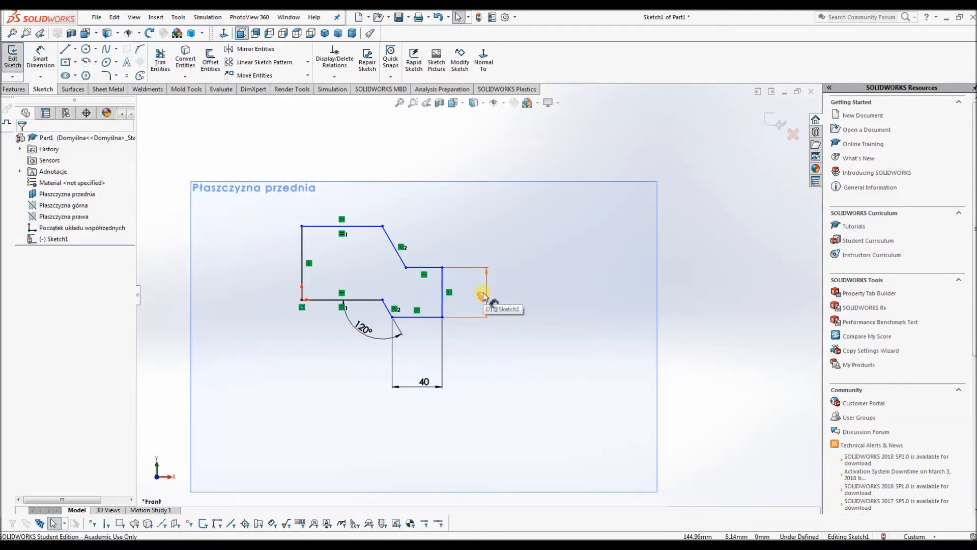
{"action": "mouse_move", "coordinate": [483, 298]}
{"action": "left_mouse_down"}
{"action": "mouse_move", "coordinate": [453, 285]}
{"action": "mouse_move", "coordinate": [466, 290]}
{"action": "left_mouse_up"}
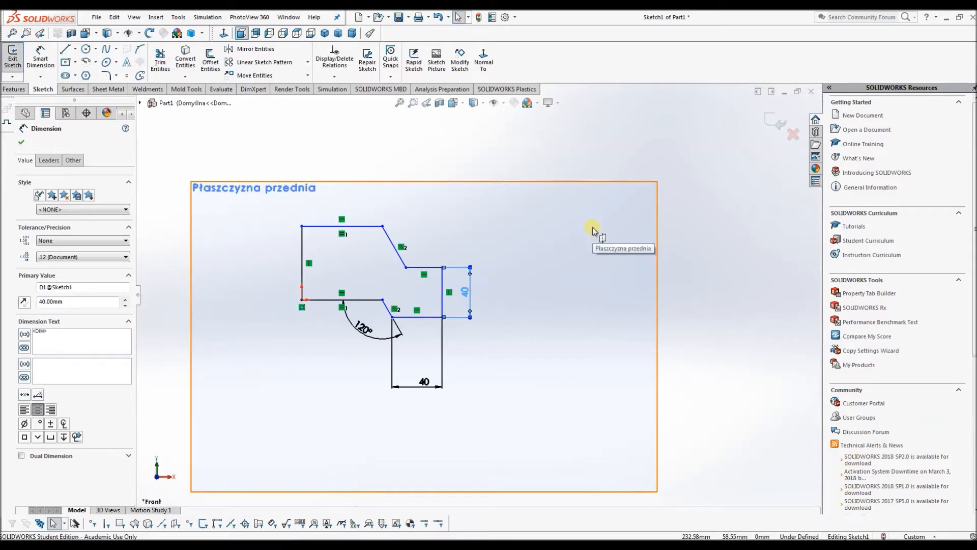
{"action": "left_click", "coordinate": [466, 291]}
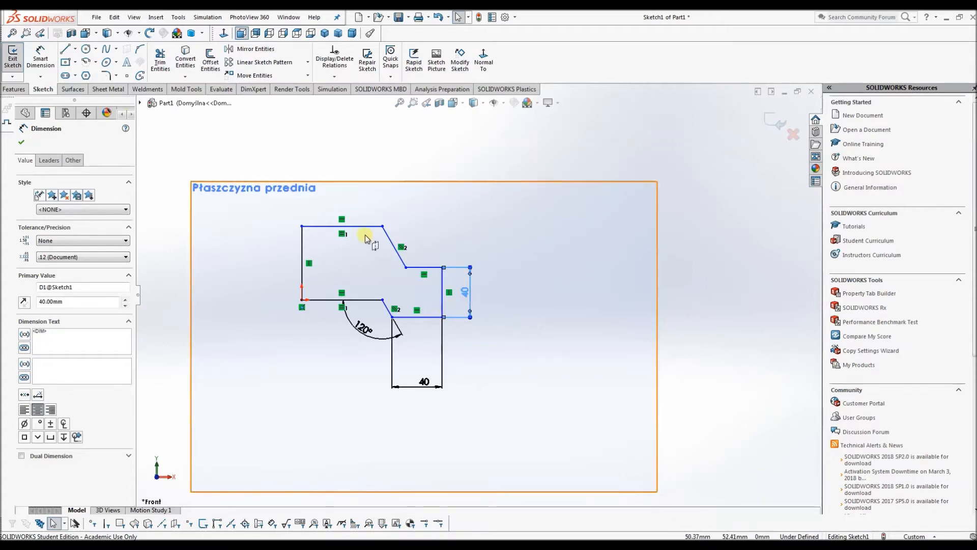
Dimension the vertical distance between the left and right sections' lower horizontal lines to 15 mm, placed to the profile's left
{"action": "left_click", "coordinate": [41, 57]}
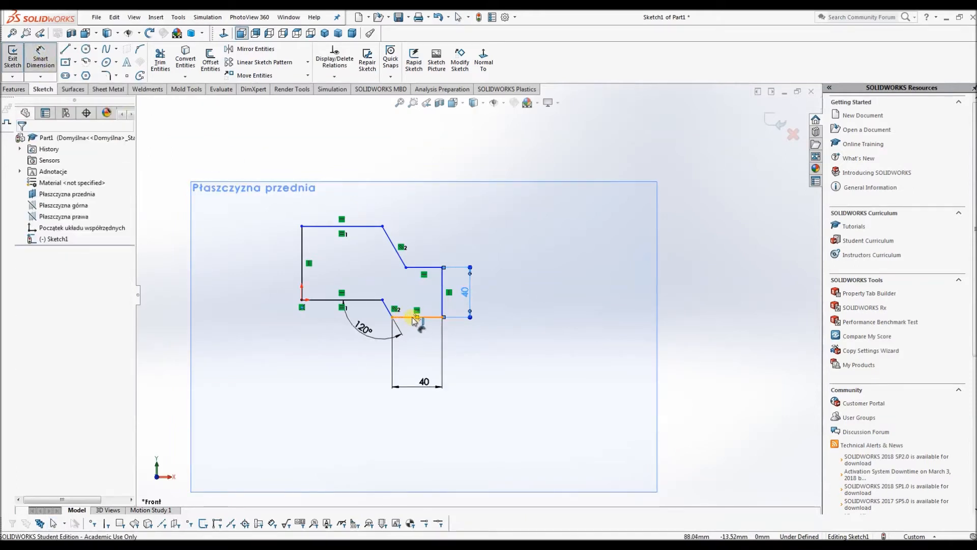
{"action": "left_click", "coordinate": [412, 318]}
{"action": "left_click", "coordinate": [369, 300]}
{"action": "left_click", "coordinate": [242, 316]}
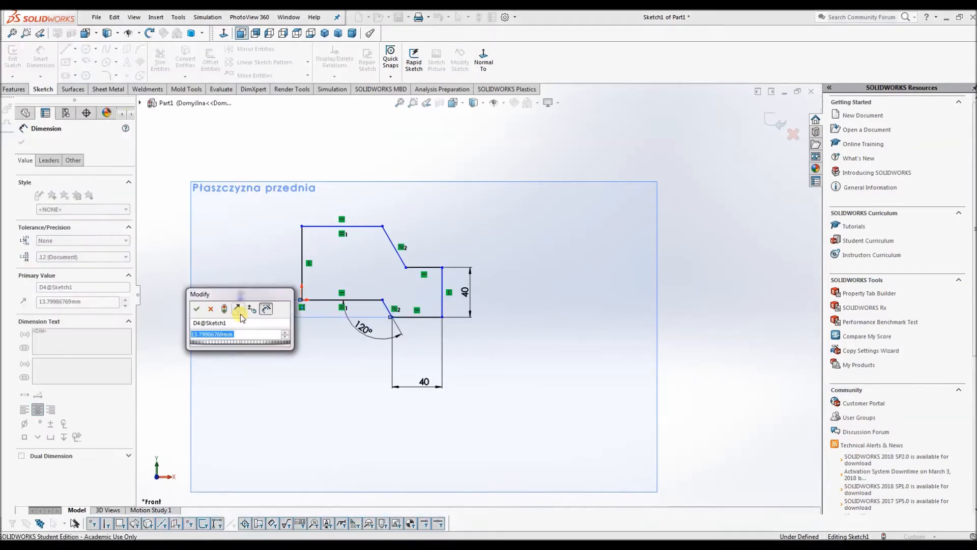
{"action": "type", "text": "15"}
{"action": "key", "text": "Return"}
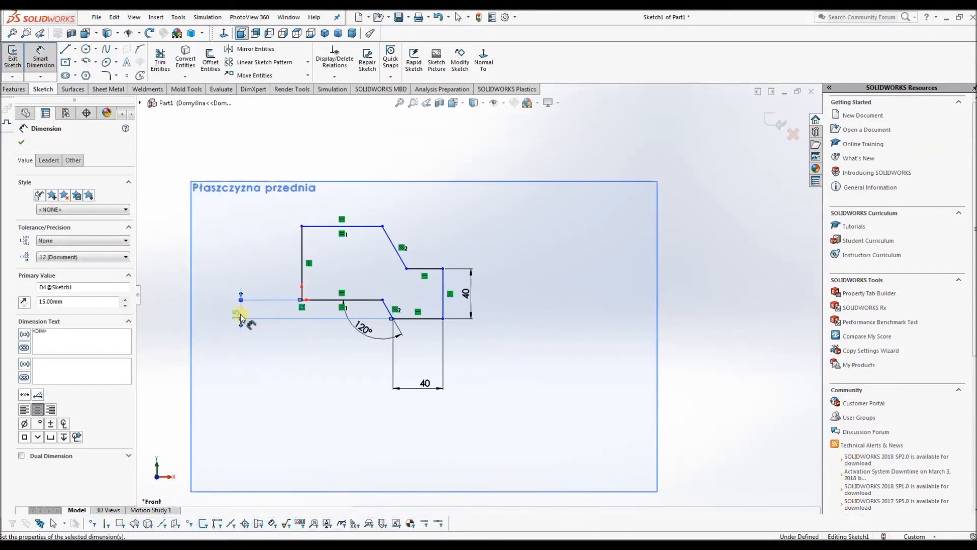
{"action": "key", "text": "Escape"}
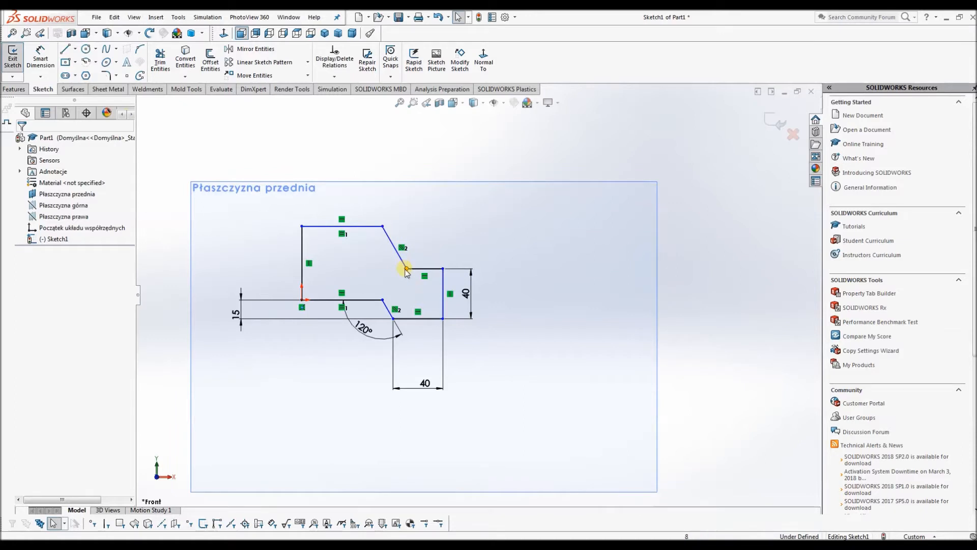
Move the profile's right vertical line inward and back outward to test the sketch's remaining freedom
{"action": "left_click", "coordinate": [438, 269]}
{"action": "left_click", "coordinate": [545, 284]}
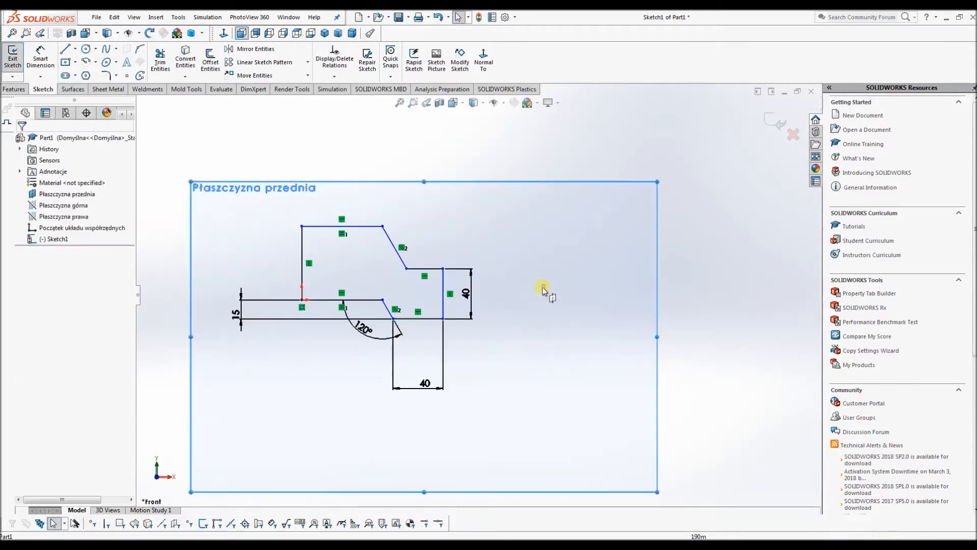
{"action": "mouse_move", "coordinate": [441, 293]}
{"action": "left_mouse_down"}
{"action": "mouse_move", "coordinate": [496, 313]}
{"action": "mouse_move", "coordinate": [400, 306]}
{"action": "mouse_move", "coordinate": [429, 306]}
{"action": "left_mouse_up"}
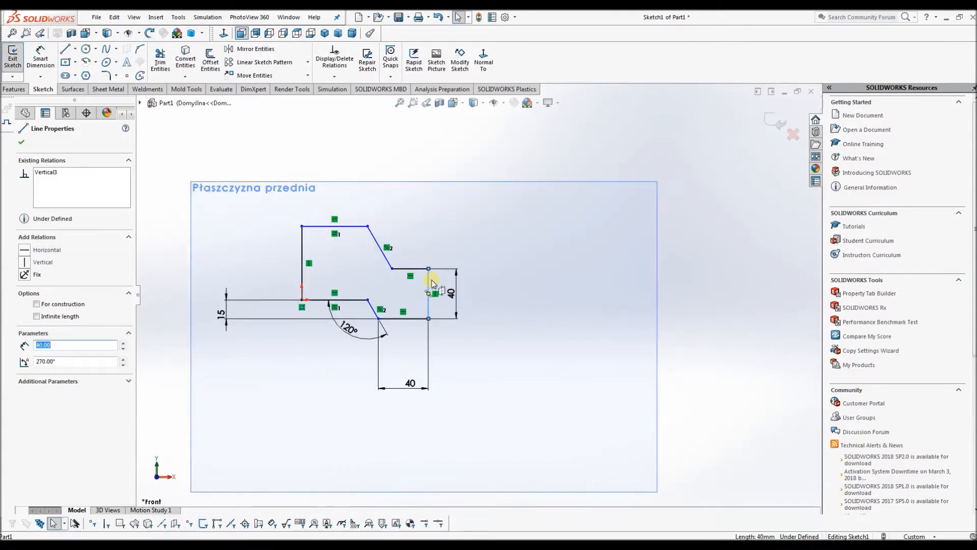
{"action": "left_click_drag", "start_coordinate": [429, 283], "coordinate": [459, 288]}
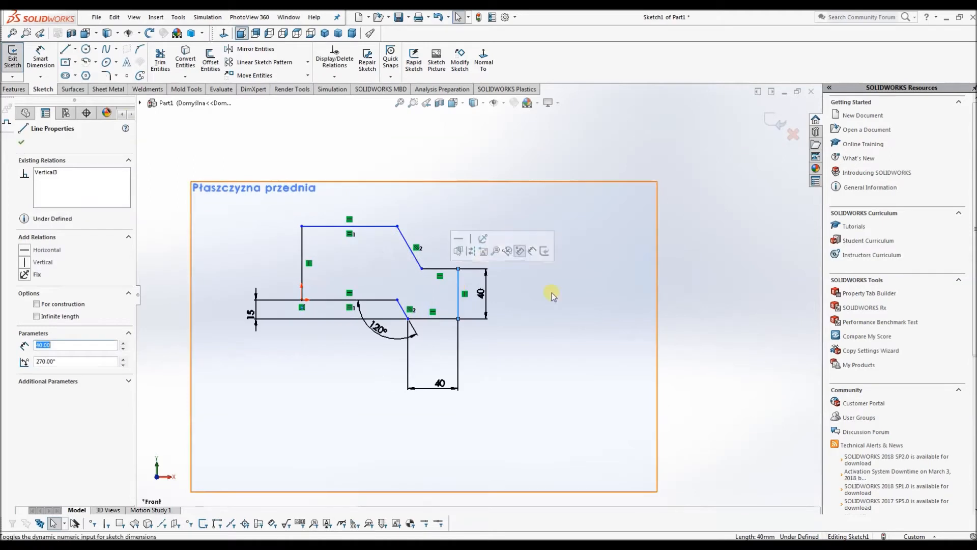
{"action": "left_click", "coordinate": [555, 315]}
Move the upper slanted line toward the origin, shortening the left section's two horizontal lines
{"action": "mouse_move", "coordinate": [413, 255]}
{"action": "left_mouse_down"}
{"action": "mouse_move", "coordinate": [432, 295]}
{"action": "mouse_move", "coordinate": [415, 307]}
{"action": "left_mouse_up"}
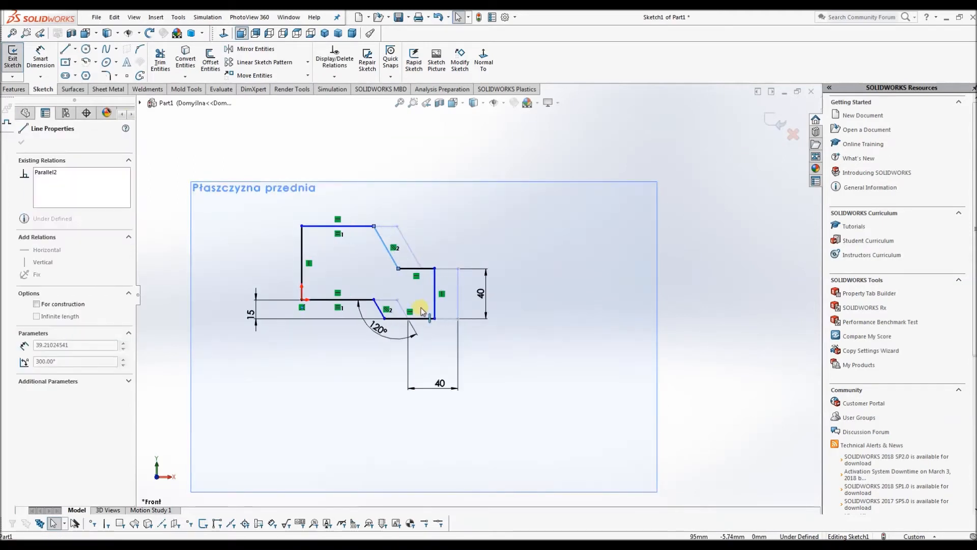
{"action": "left_click", "coordinate": [476, 258]}
{"action": "left_click_drag", "start_coordinate": [375, 231], "coordinate": [354, 216]}
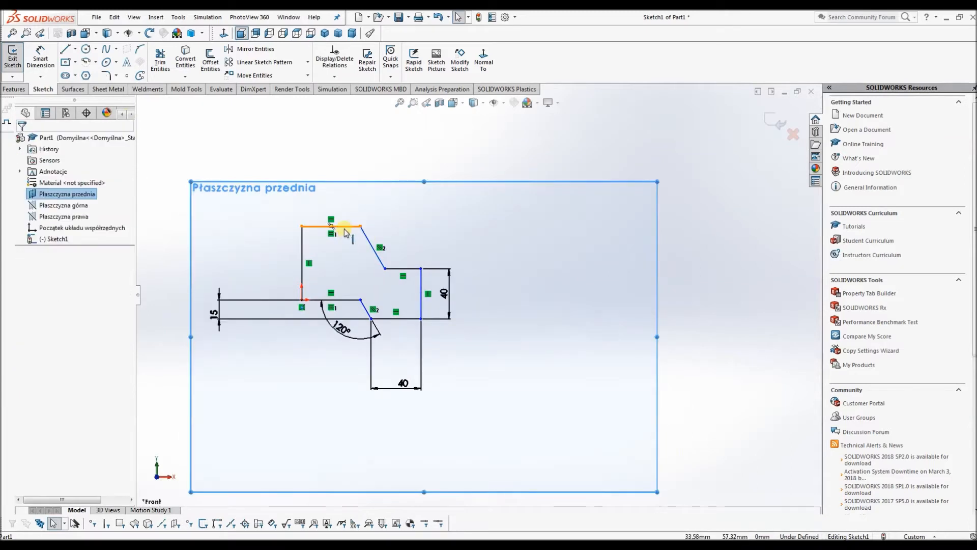
{"action": "left_click", "coordinate": [342, 226]}
{"action": "left_click", "coordinate": [366, 240]}
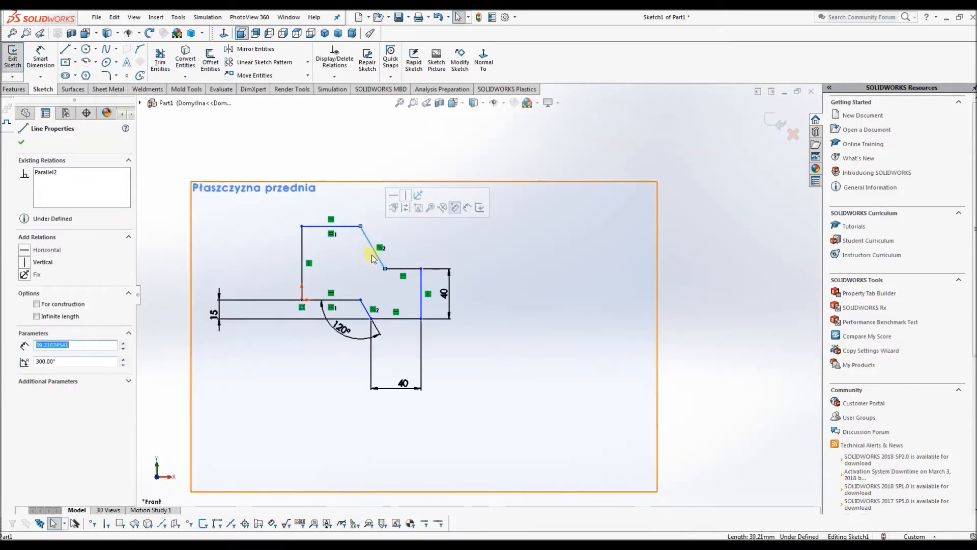
Move the upper slanted line and the profile's right vertical line away from the origin, lengthening the left section's two horizontal lines
{"action": "left_click_drag", "start_coordinate": [370, 248], "coordinate": [378, 247]}
{"action": "left_click", "coordinate": [362, 211]}
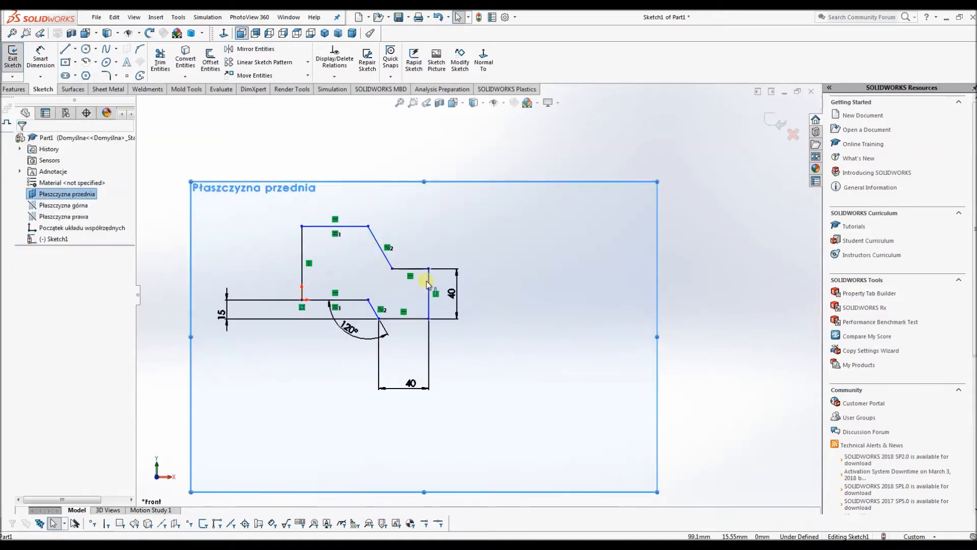
{"action": "left_click_drag", "start_coordinate": [430, 282], "coordinate": [451, 282]}
{"action": "left_click", "coordinate": [395, 309]}
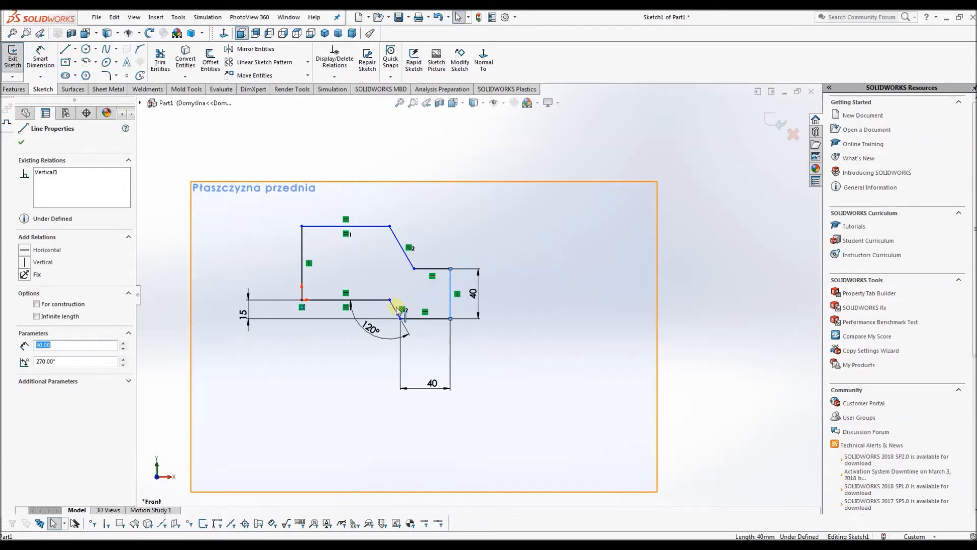
{"action": "left_click", "coordinate": [365, 336]}
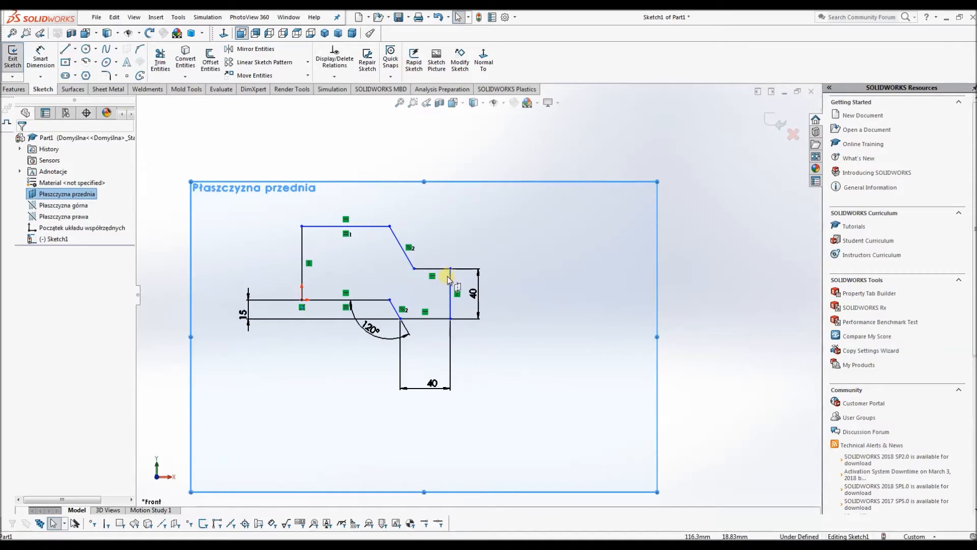
{"action": "mouse_move", "coordinate": [450, 283]}
{"action": "left_mouse_down"}
{"action": "mouse_move", "coordinate": [492, 280]}
{"action": "mouse_move", "coordinate": [470, 291]}
{"action": "left_mouse_up"}
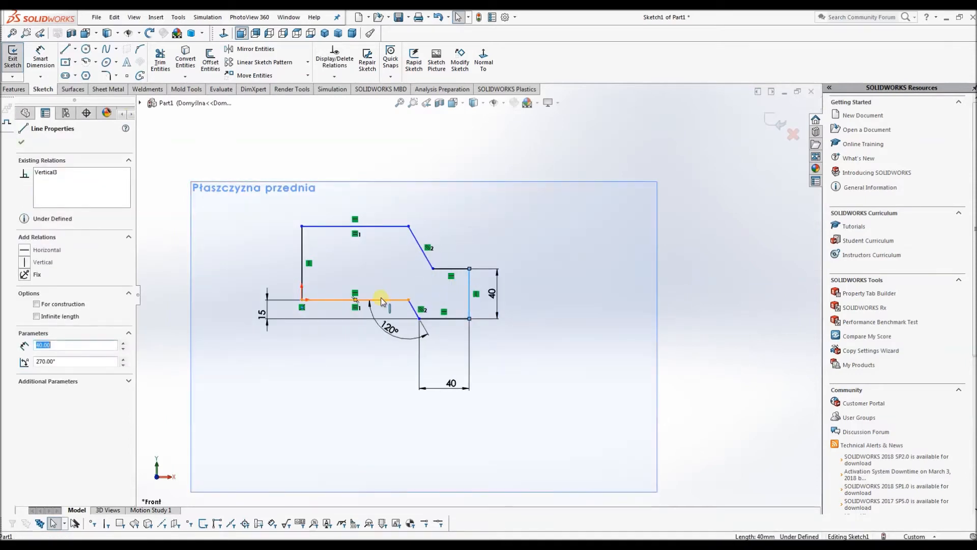
{"action": "left_click", "coordinate": [285, 383]}
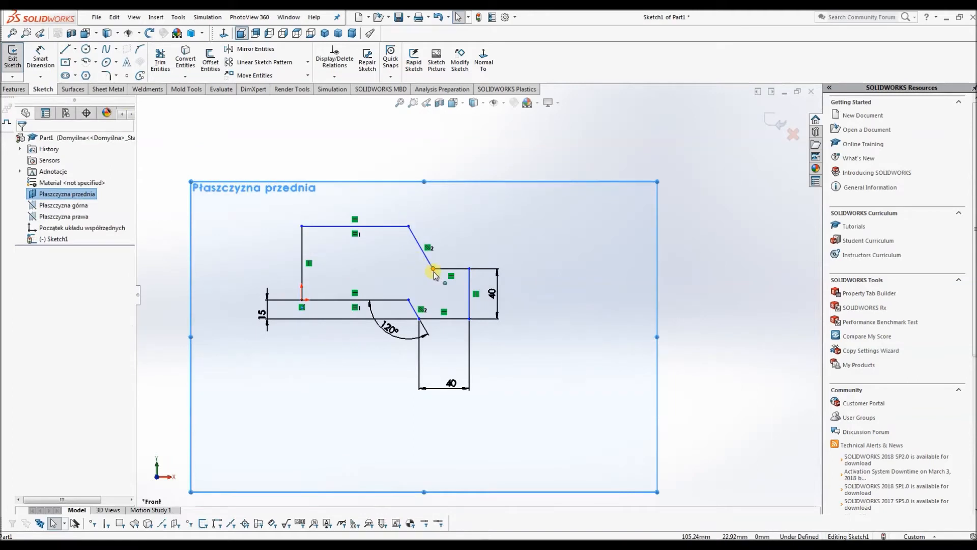
Move the profile's right vertical line back toward the origin, shortening the left section's two horizontal lines
{"action": "left_click", "coordinate": [461, 269]}
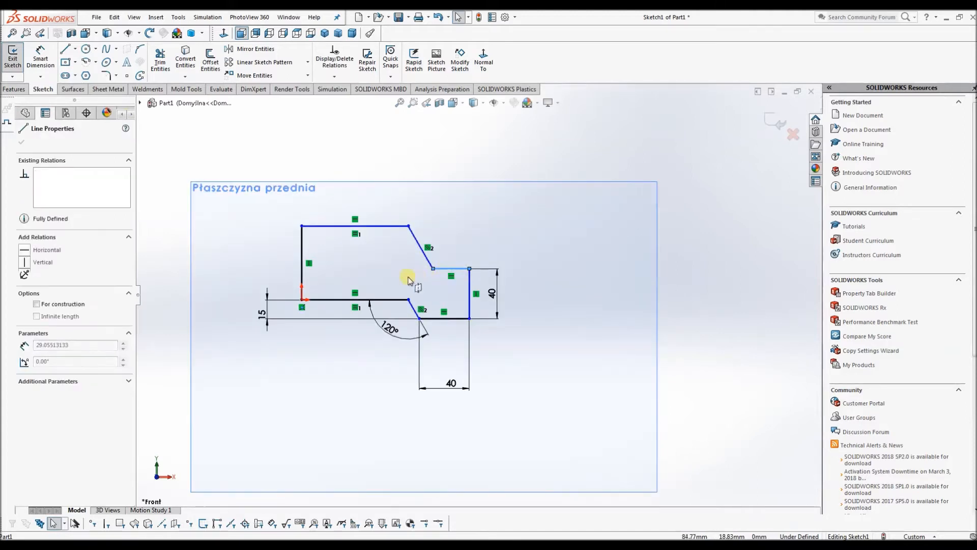
{"action": "mouse_move", "coordinate": [469, 291]}
{"action": "left_mouse_down"}
{"action": "mouse_move", "coordinate": [471, 279]}
{"action": "mouse_move", "coordinate": [410, 290]}
{"action": "left_mouse_up"}
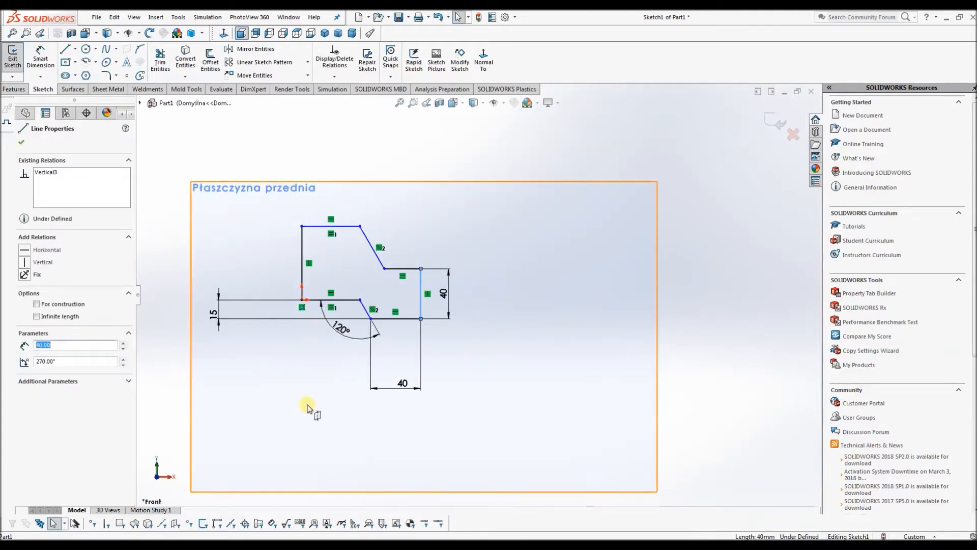
{"action": "left_click", "coordinate": [307, 405]}
{"action": "left_click", "coordinate": [346, 227]}
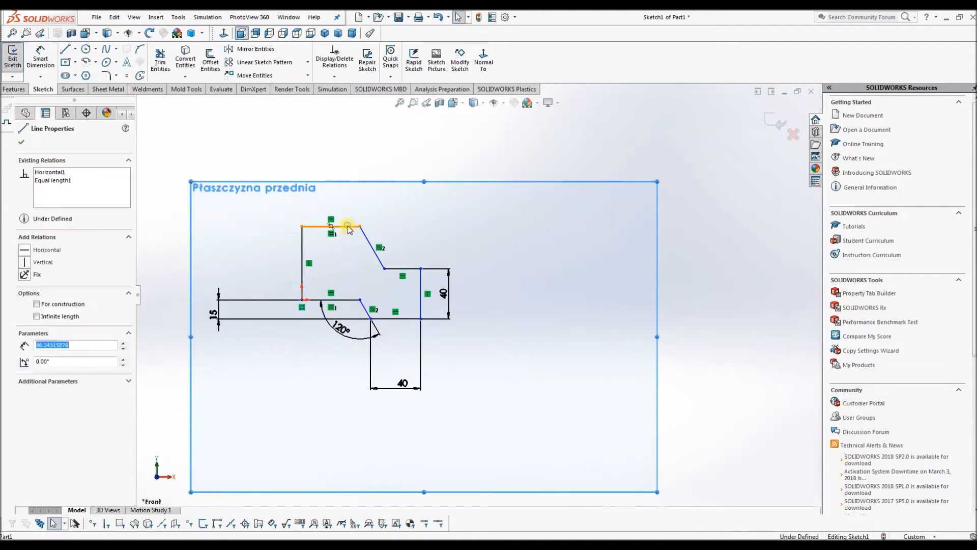
{"action": "left_click", "coordinate": [40, 59]}
{"action": "left_click", "coordinate": [331, 226]}
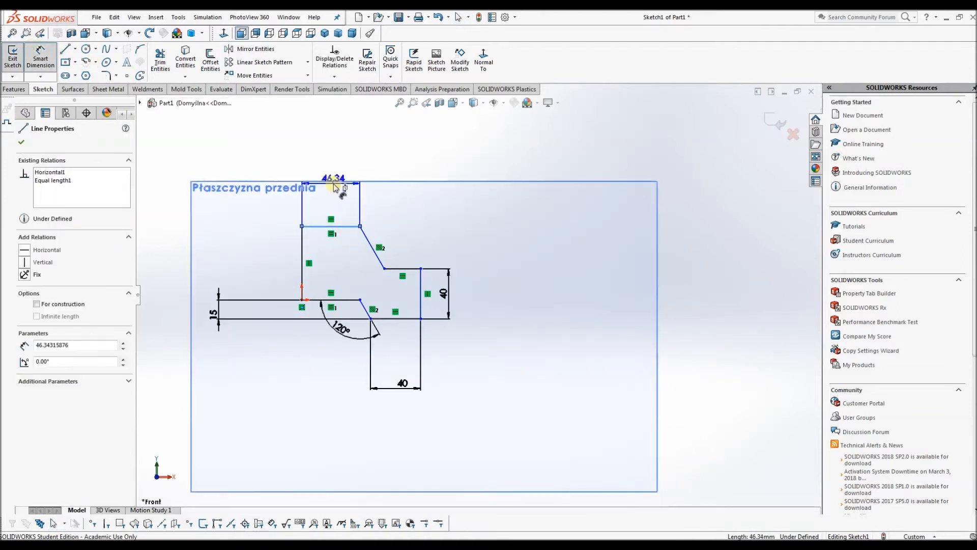
{"action": "key", "text": "Escape"}
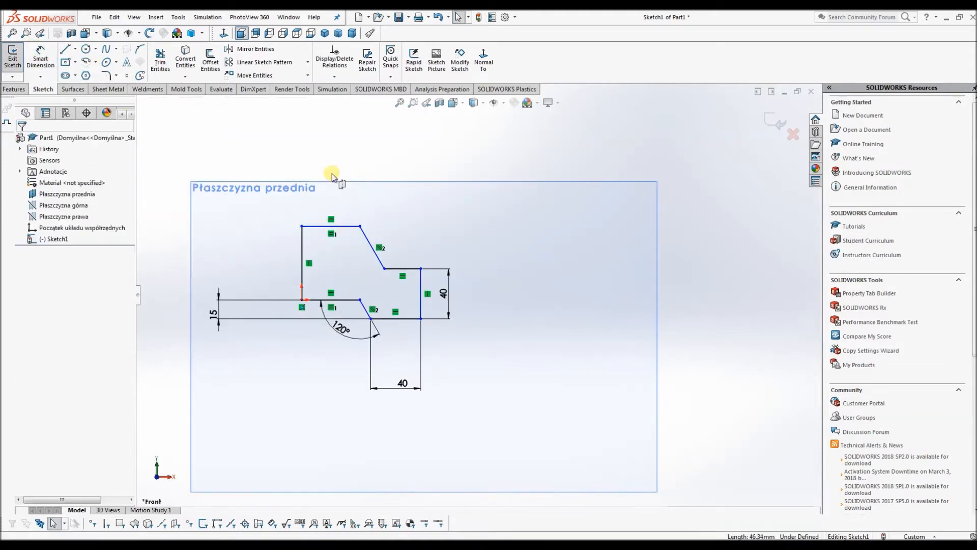
{"action": "left_click", "coordinate": [348, 227]}
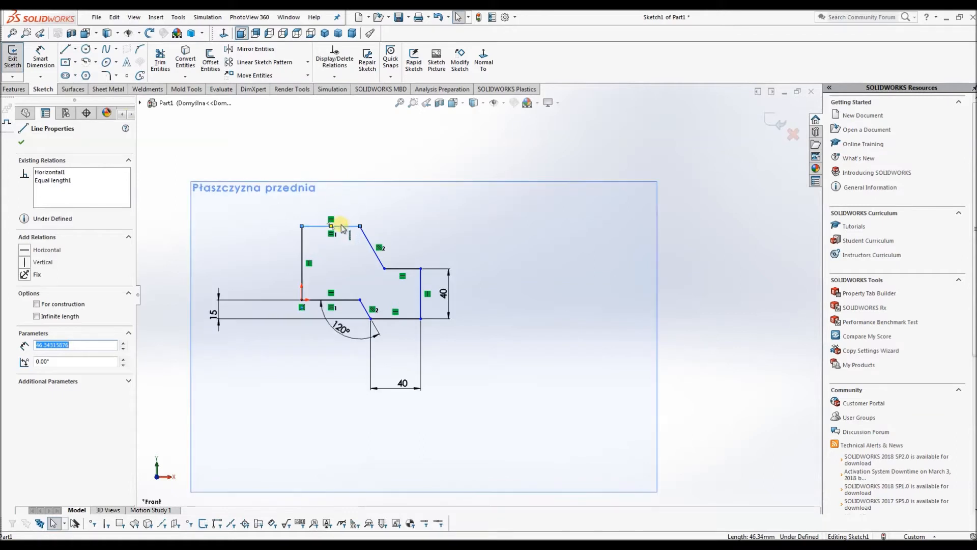
{"action": "left_click", "coordinate": [344, 180]}
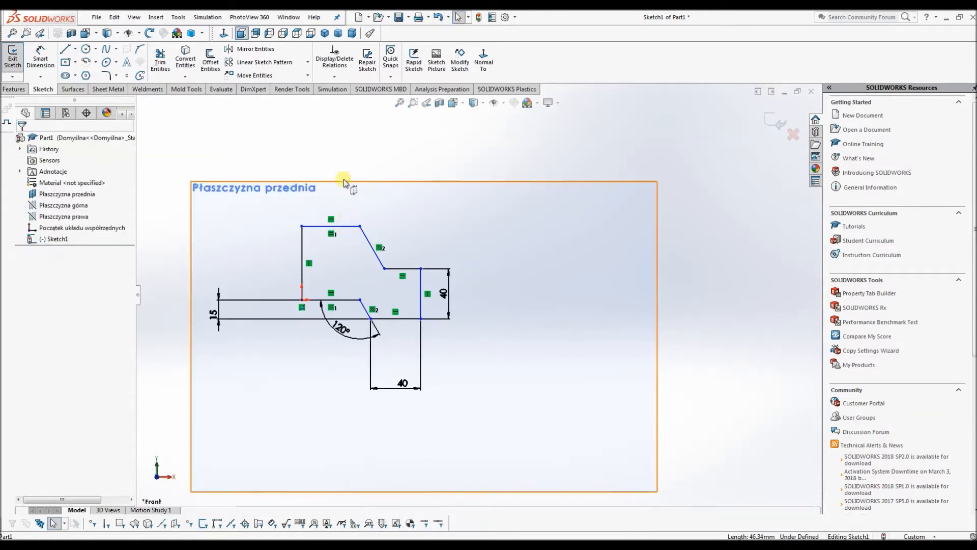
Dimension the left section's top horizontal line to 50 mm, placed above the profile
{"action": "left_click", "coordinate": [346, 226]}
{"action": "left_click", "coordinate": [40, 59]}
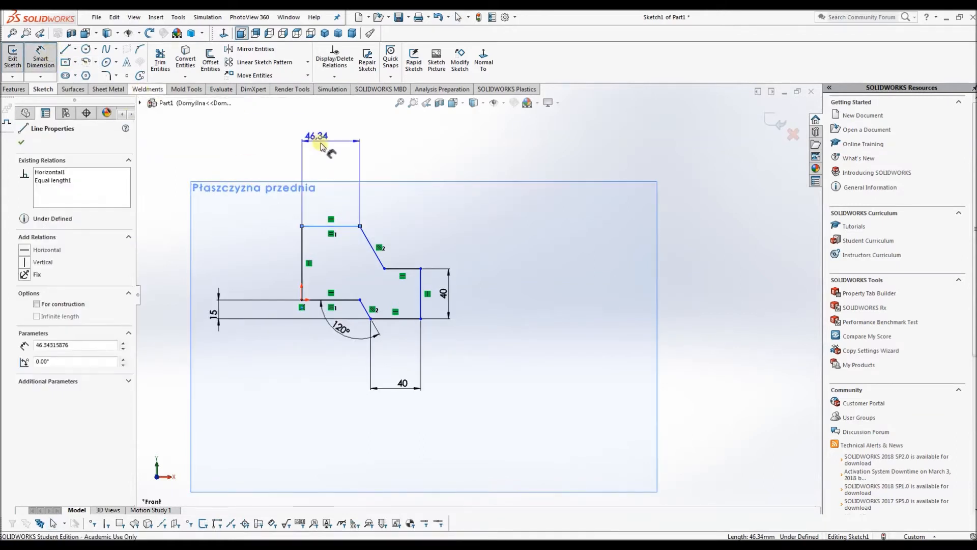
{"action": "left_click", "coordinate": [331, 156]}
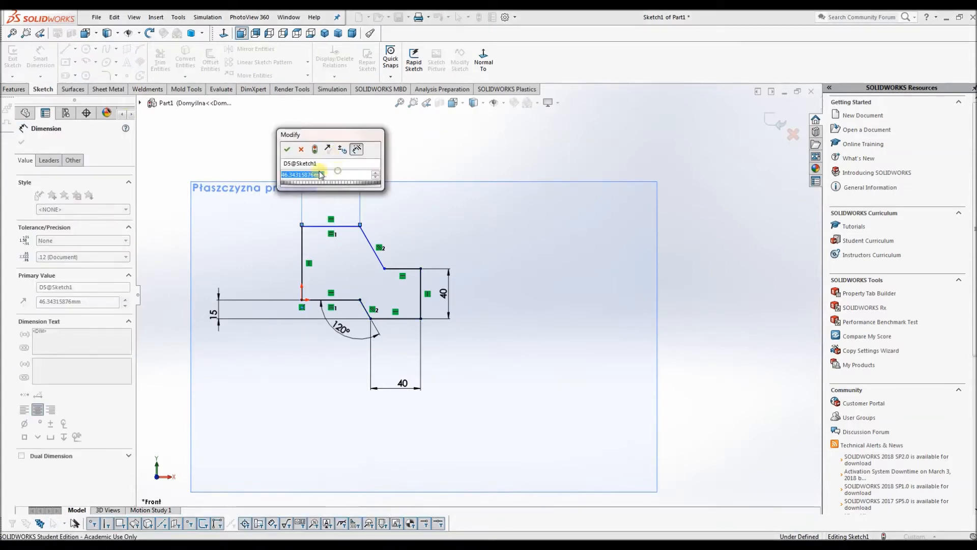
{"action": "type", "text": "50"}
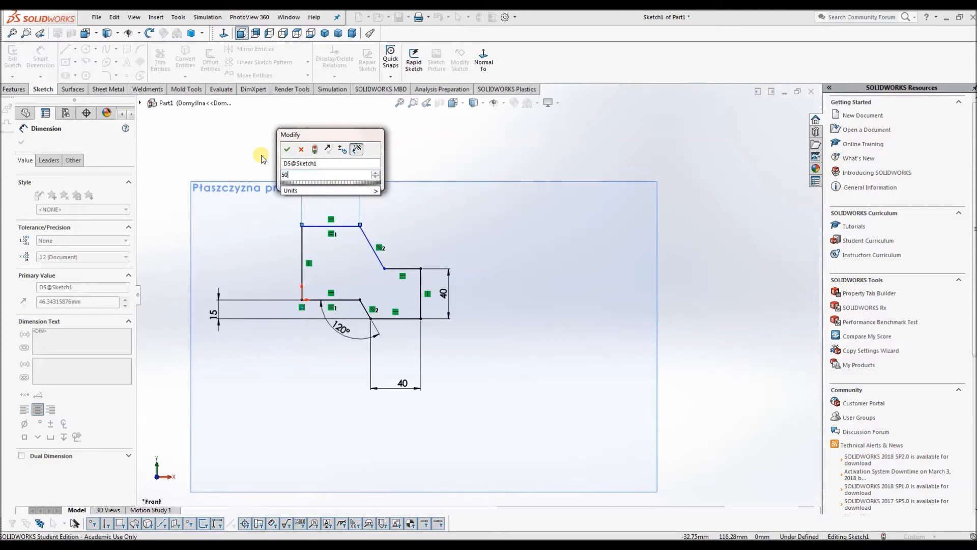
{"action": "key", "text": "Return"}
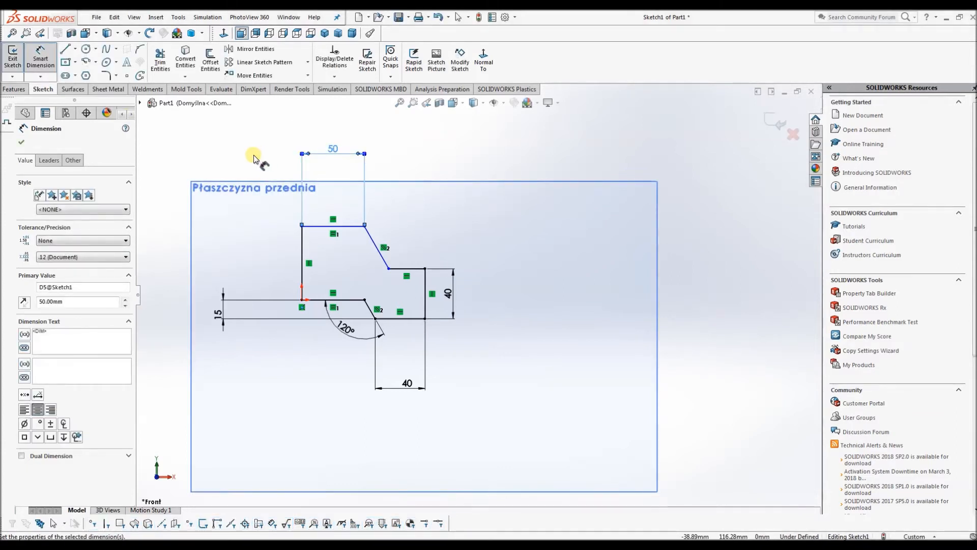
{"action": "key", "text": "Escape"}
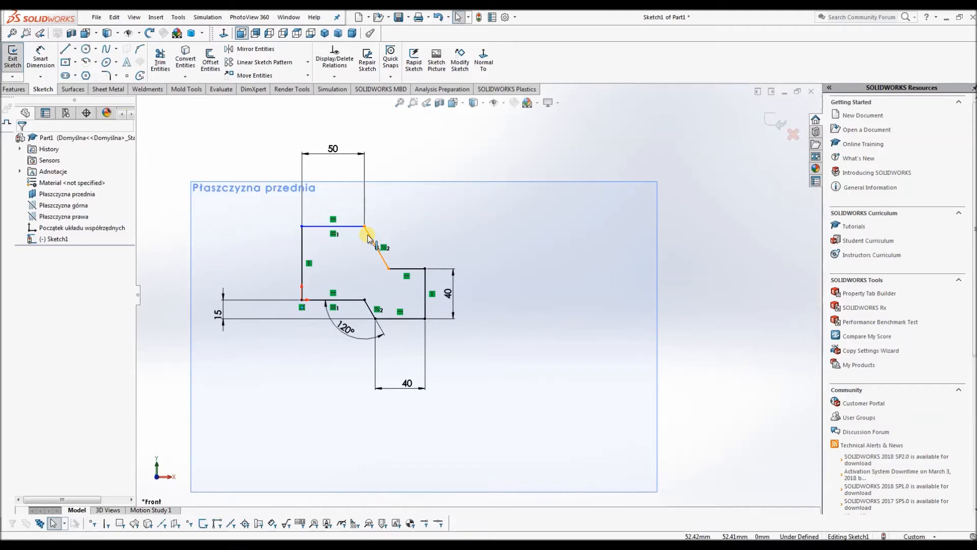
Reposition the 50 mm dimension closer to the profile's top horizontal line
{"action": "left_click", "coordinate": [367, 235]}
{"action": "left_click", "coordinate": [352, 227], "text": "ctrl"}
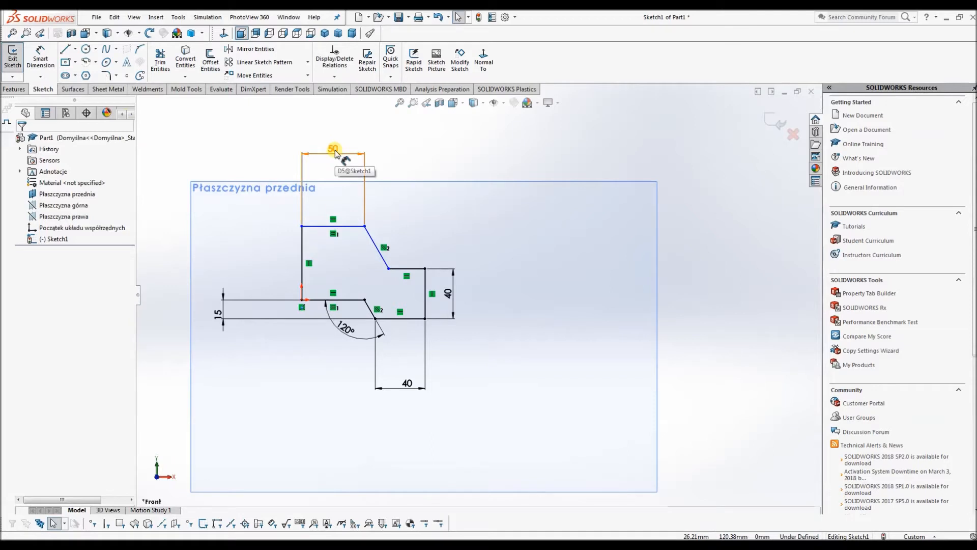
{"action": "left_click_drag", "start_coordinate": [335, 152], "coordinate": [331, 203]}
{"action": "left_click", "coordinate": [701, 180]}
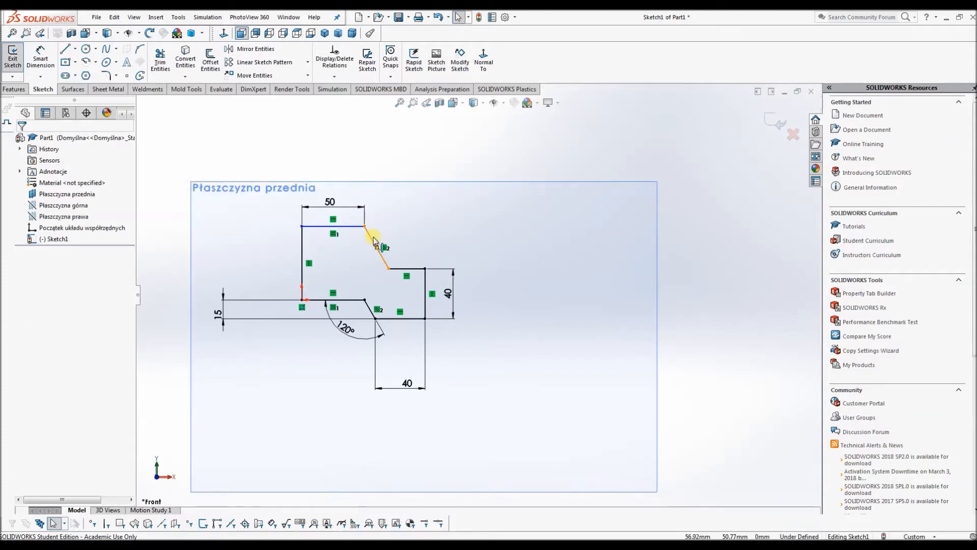
Move the upper slanted line one way and back to test the left section's remaining freedom in height
{"action": "mouse_move", "coordinate": [374, 241]}
{"action": "left_mouse_down"}
{"action": "mouse_move", "coordinate": [399, 244]}
{"action": "mouse_move", "coordinate": [404, 252]}
{"action": "mouse_move", "coordinate": [366, 255]}
{"action": "mouse_move", "coordinate": [398, 260]}
{"action": "mouse_move", "coordinate": [389, 260]}
{"action": "left_mouse_up"}
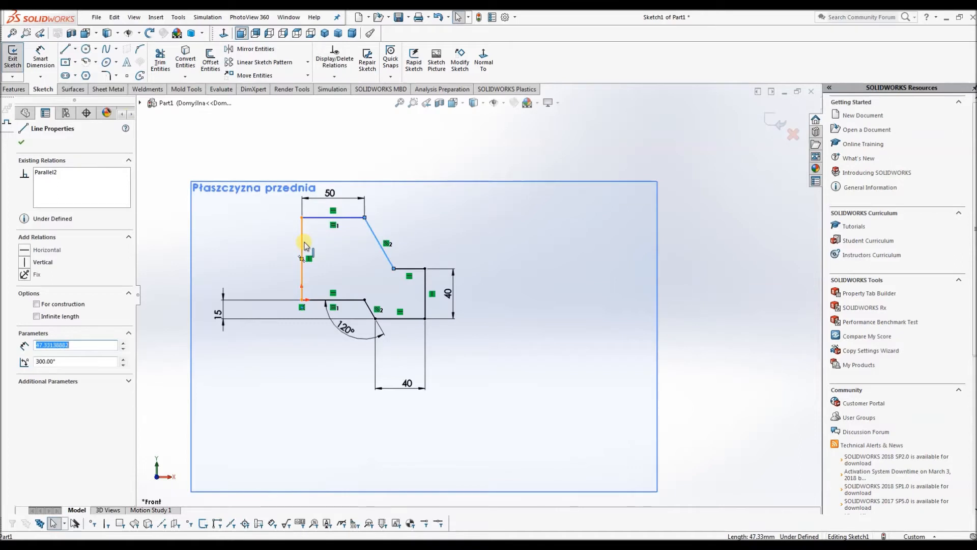
{"action": "left_click", "coordinate": [432, 145]}
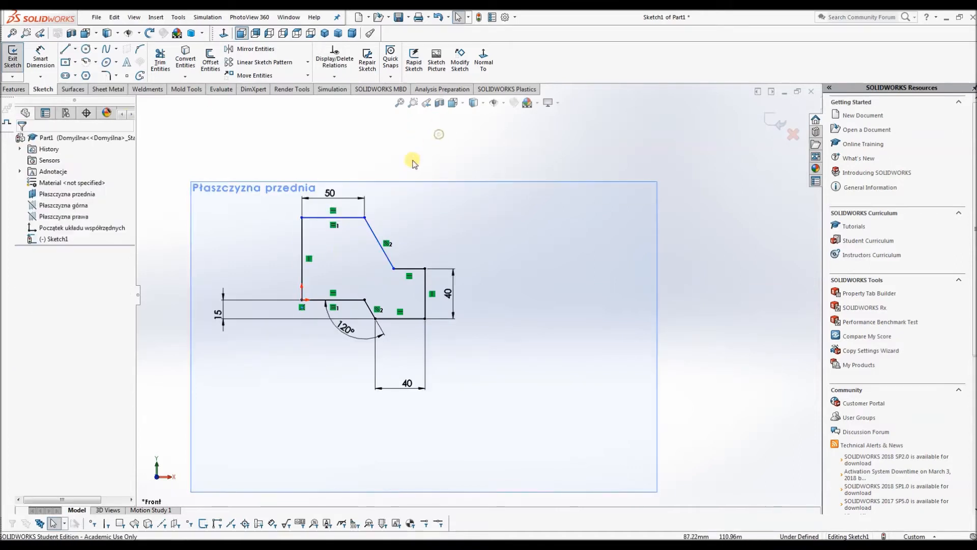
{"action": "mouse_move", "coordinate": [368, 224]}
{"action": "left_mouse_down"}
{"action": "mouse_move", "coordinate": [351, 229]}
{"action": "mouse_move", "coordinate": [386, 235]}
{"action": "mouse_move", "coordinate": [406, 219]}
{"action": "mouse_move", "coordinate": [406, 247]}
{"action": "mouse_move", "coordinate": [375, 247]}
{"action": "mouse_move", "coordinate": [404, 275]}
{"action": "left_mouse_up"}
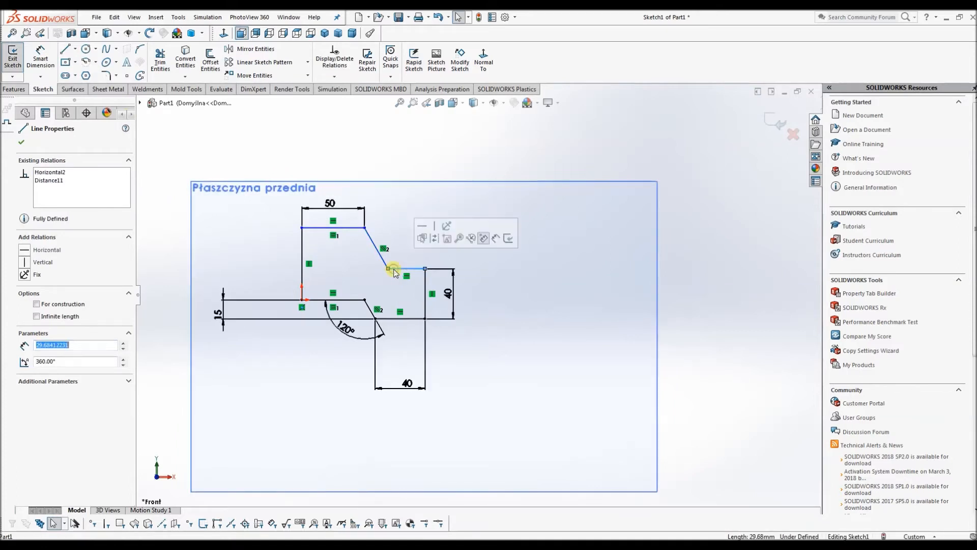
{"action": "left_click", "coordinate": [713, 245]}
Dimension the profile's left vertical line to 60 mm, placed to its left
{"action": "left_click", "coordinate": [41, 57]}
{"action": "left_click", "coordinate": [302, 245]}
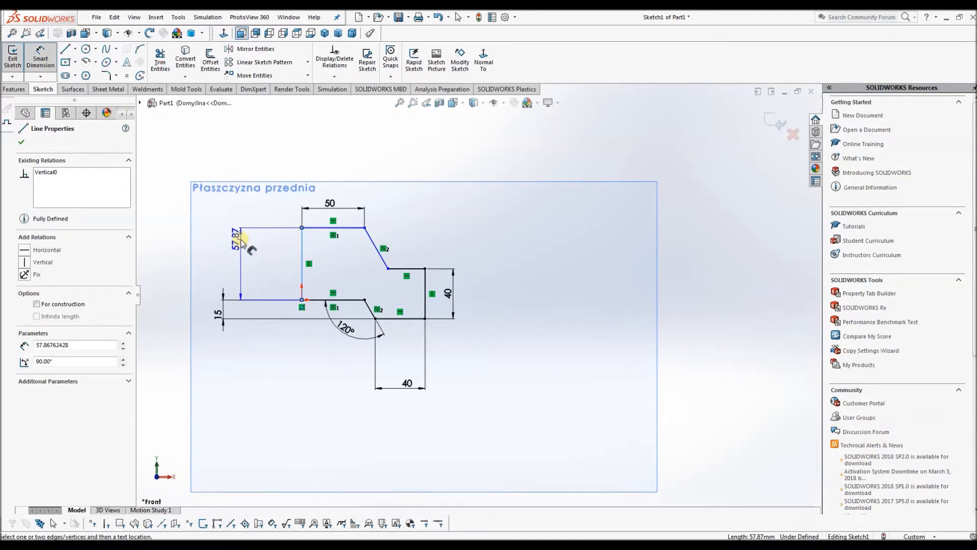
{"action": "left_click", "coordinate": [239, 245]}
{"action": "type", "text": "60"}
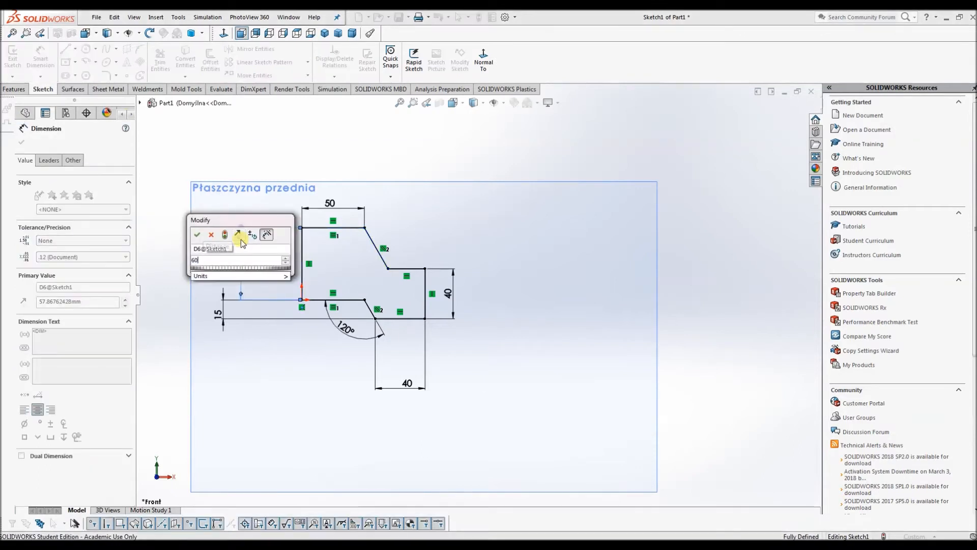
{"action": "key", "text": "Return"}
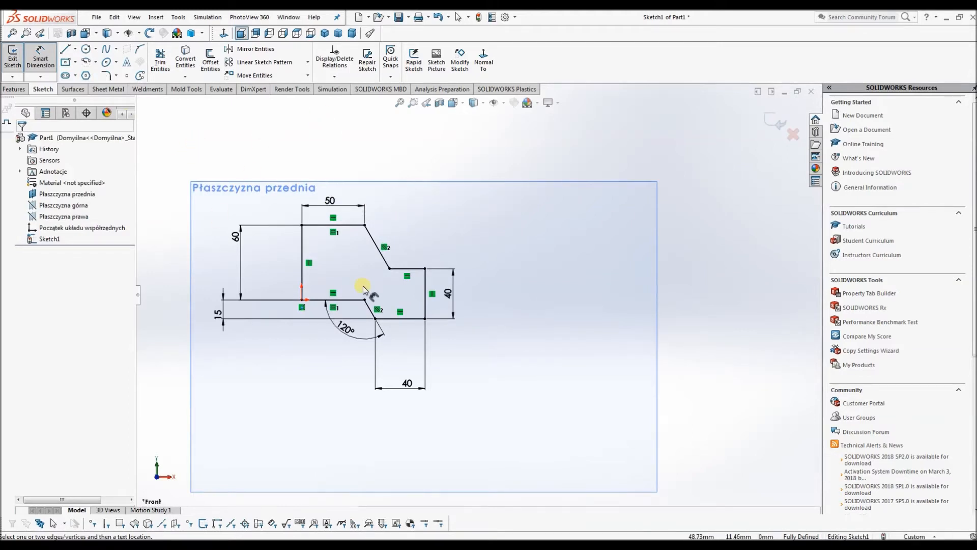
{"action": "left_click", "coordinate": [402, 268]}
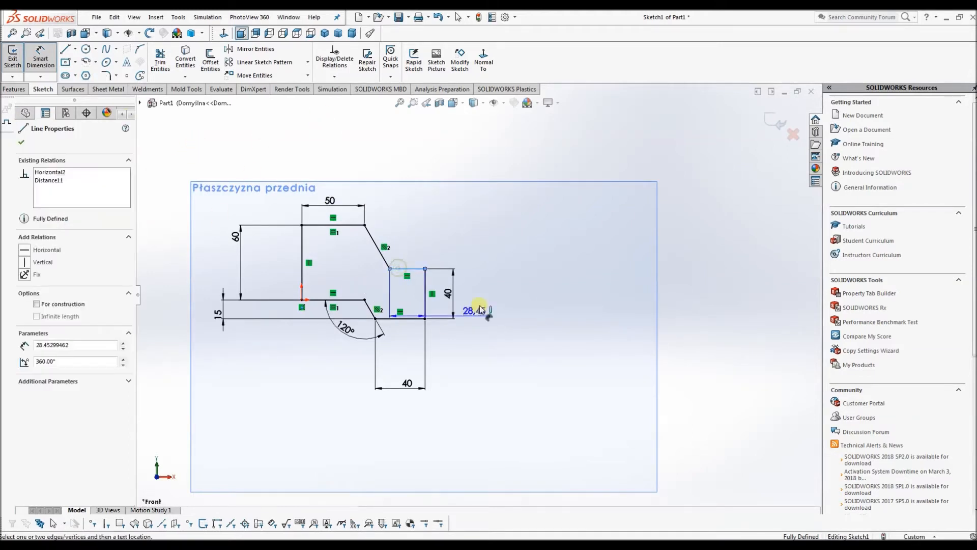
{"action": "key", "text": "Escape"}
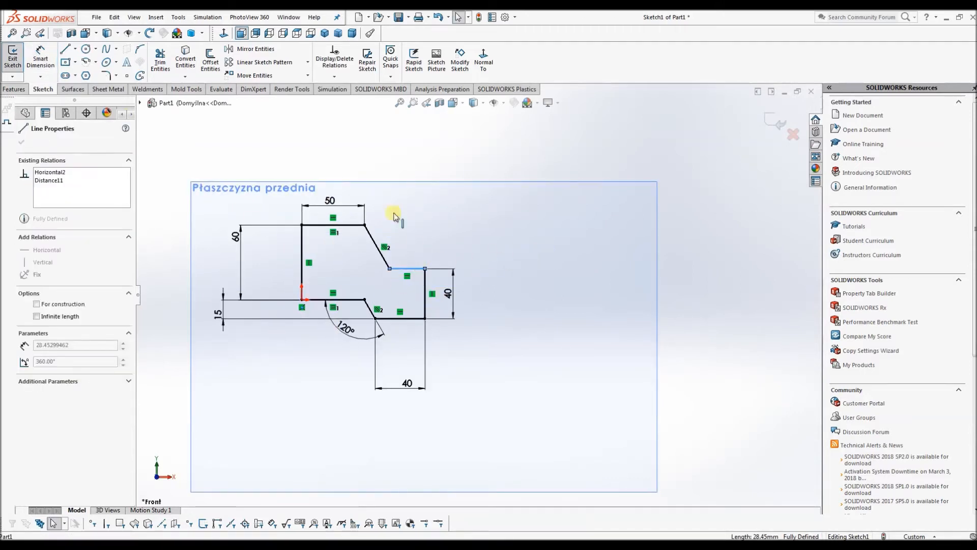
{"action": "left_click", "coordinate": [463, 142]}
Try to add a redundant length dimension to the right section's upper horizontal line
{"action": "left_click", "coordinate": [40, 58]}
{"action": "left_click", "coordinate": [411, 271]}
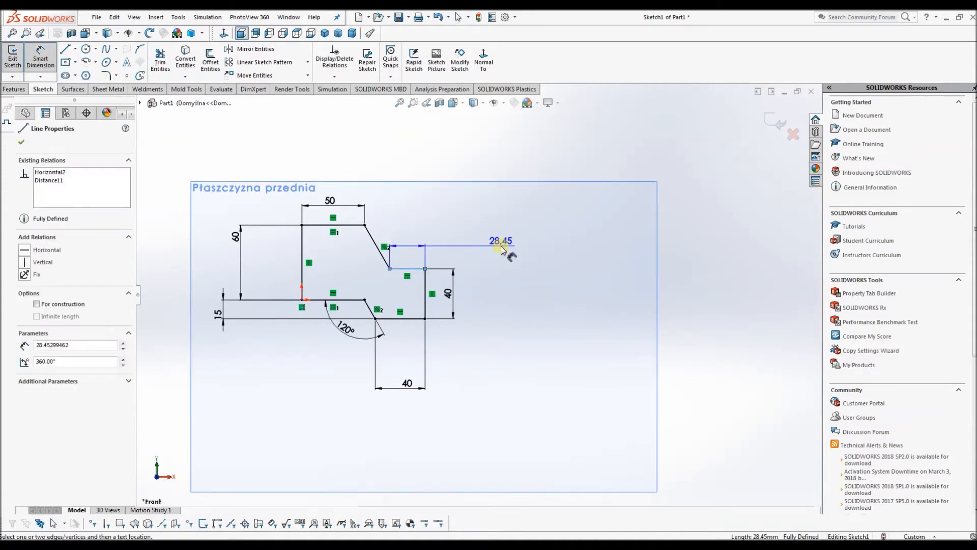
{"action": "left_click", "coordinate": [501, 245]}
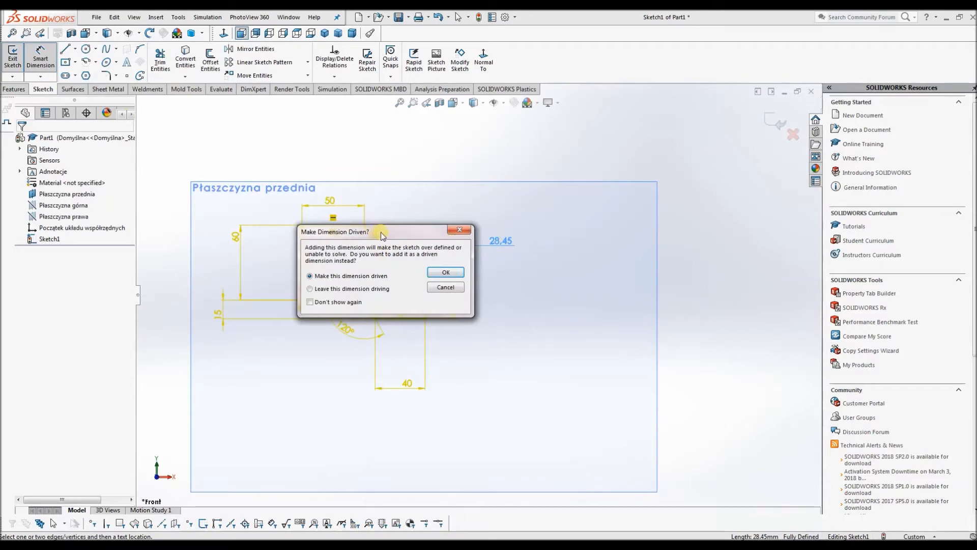
{"action": "left_click_drag", "start_coordinate": [374, 232], "coordinate": [339, 249]}
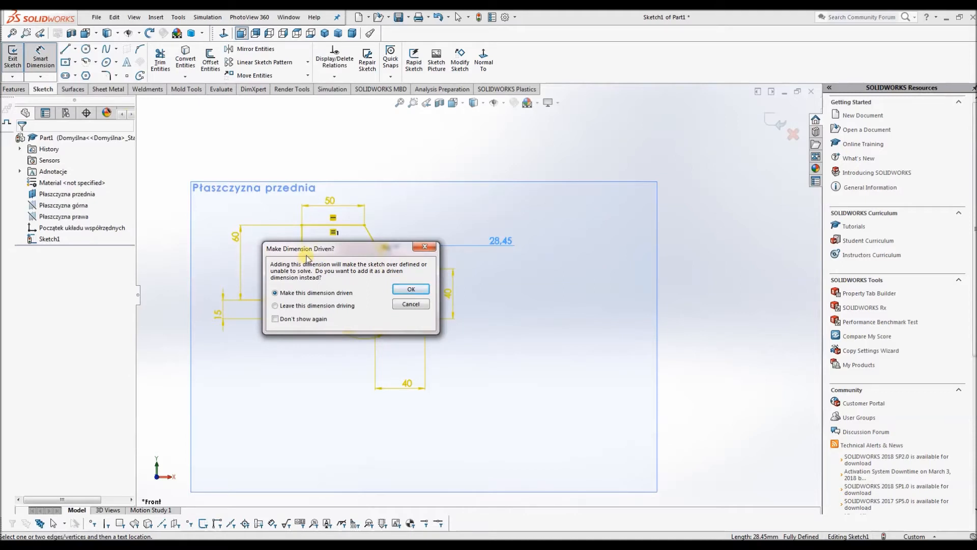
{"action": "left_click", "coordinate": [424, 248]}
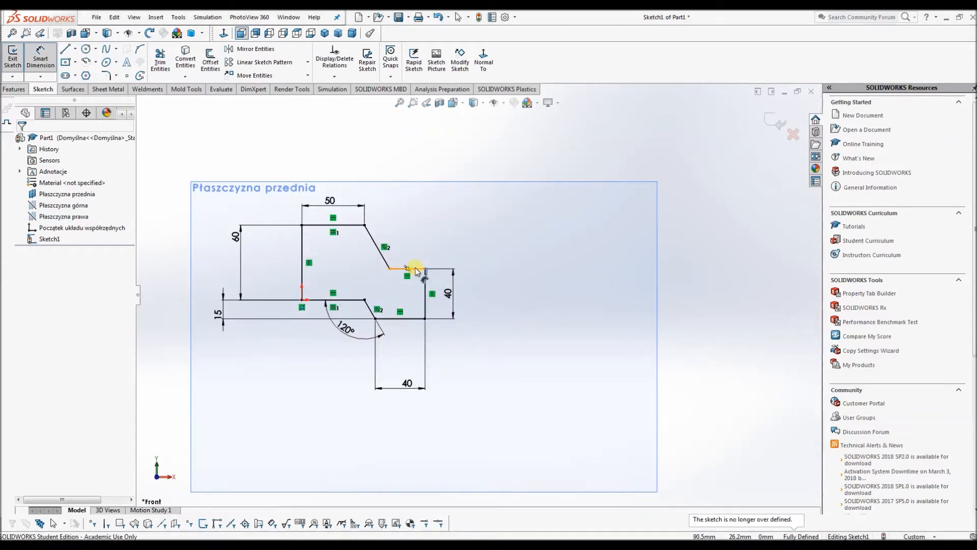
{"action": "left_click", "coordinate": [417, 270]}
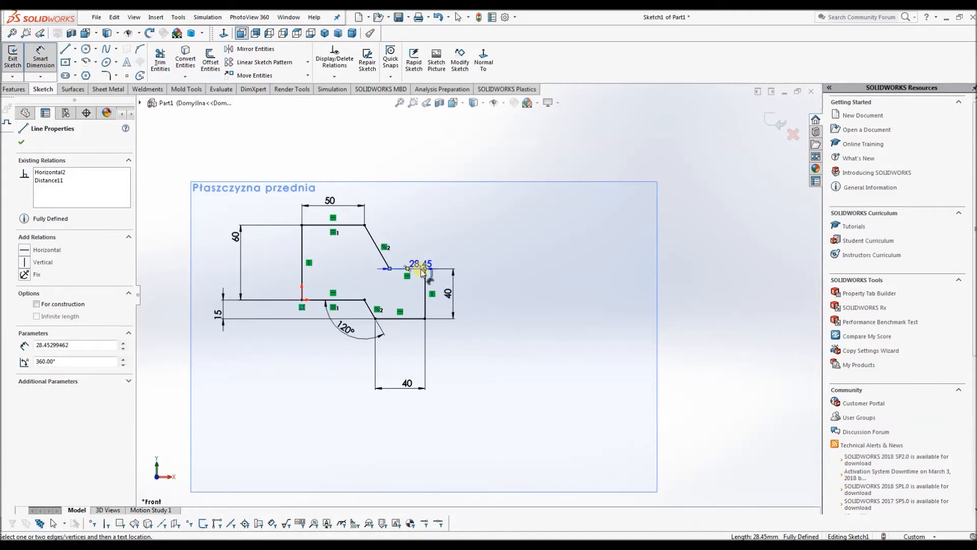
{"action": "left_click", "coordinate": [496, 187]}
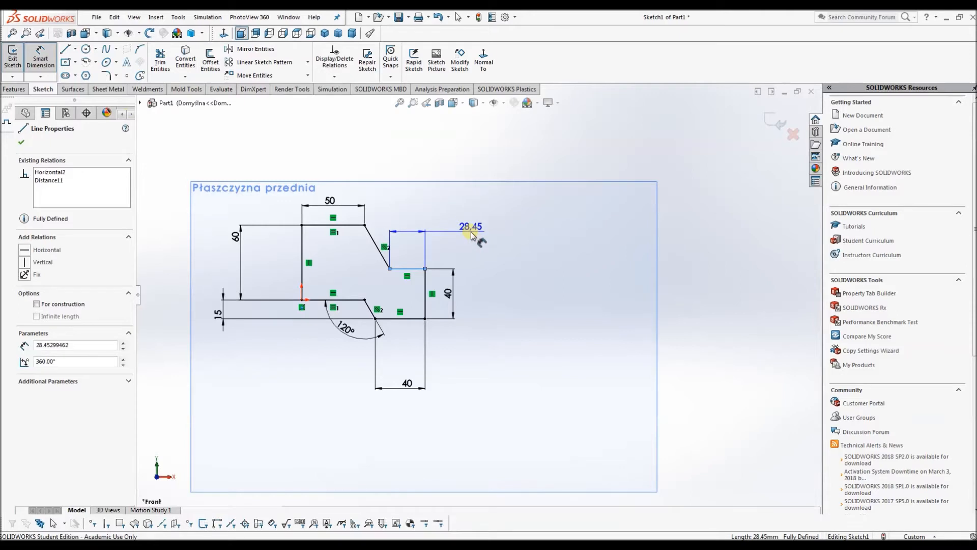
{"action": "key", "text": "Escape"}
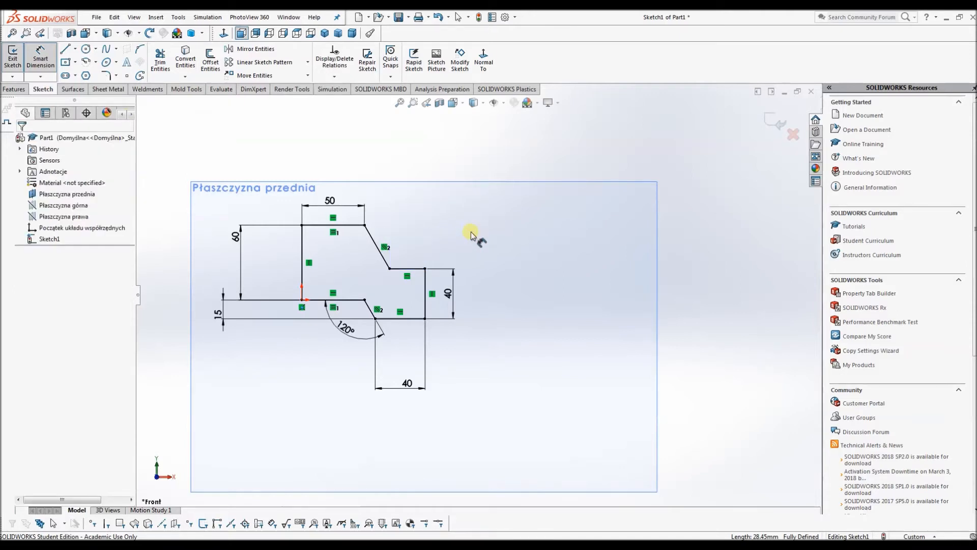
{"action": "key", "text": "Escape"}
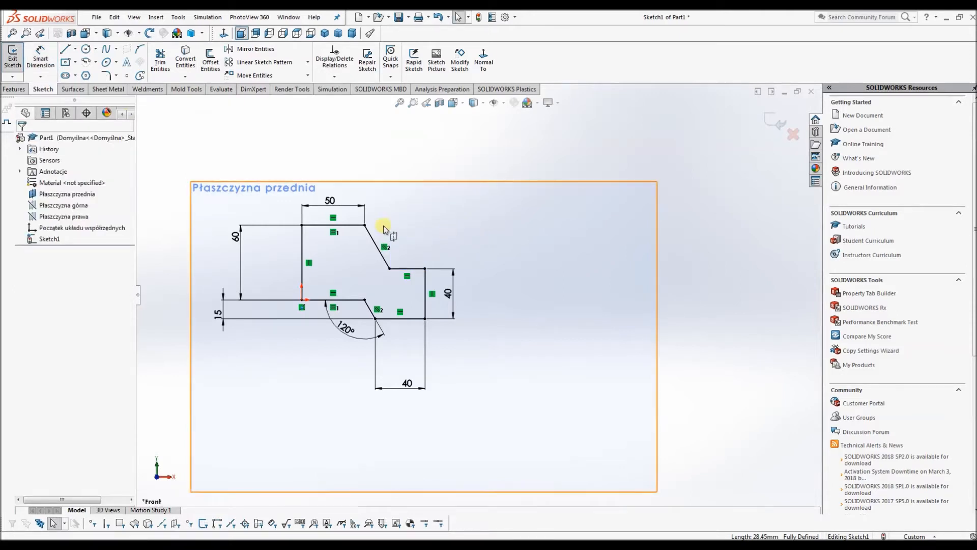
Exit the finished sketch and shrink the front plane's displayed border closer around the profile
{"action": "left_click", "coordinate": [772, 125]}
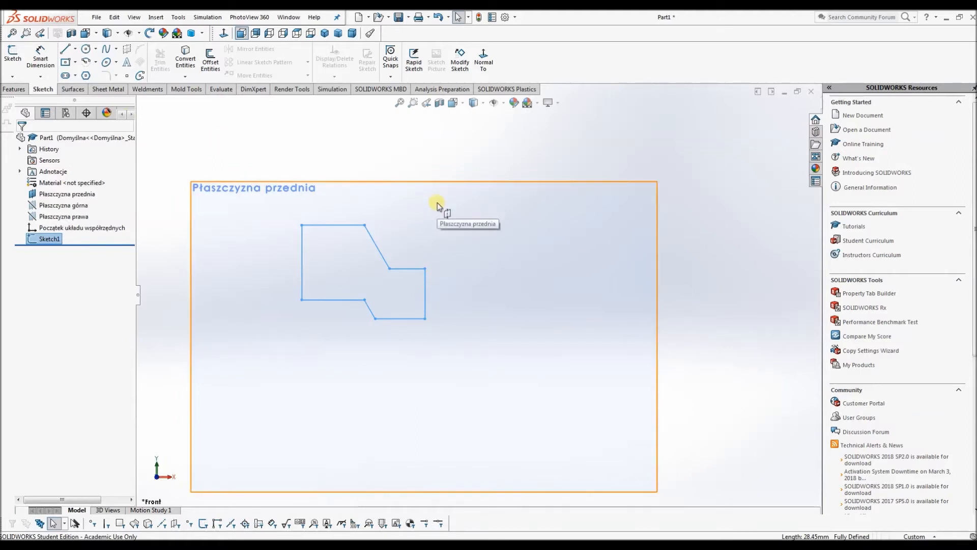
{"action": "left_click", "coordinate": [6, 88]}
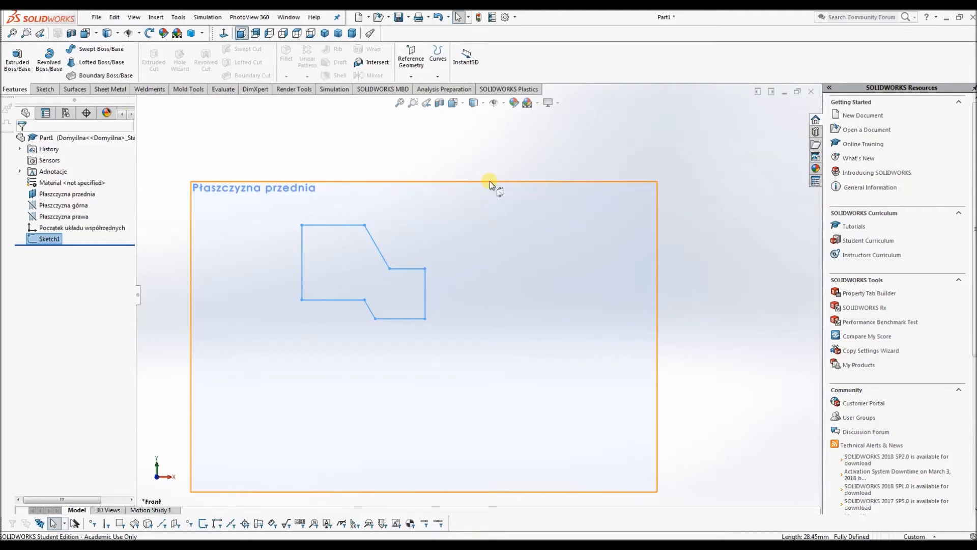
{"action": "left_click", "coordinate": [649, 211]}
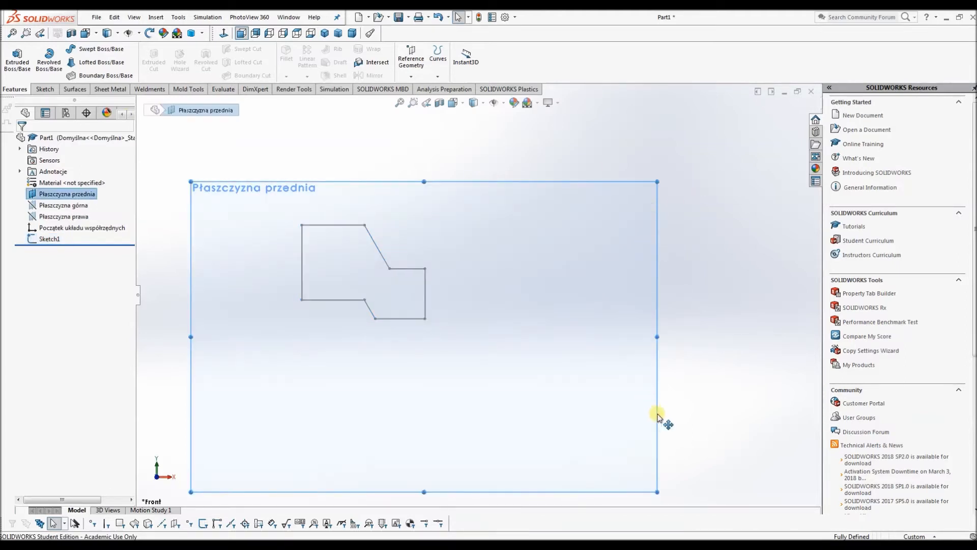
{"action": "left_click_drag", "start_coordinate": [656, 489], "coordinate": [581, 401]}
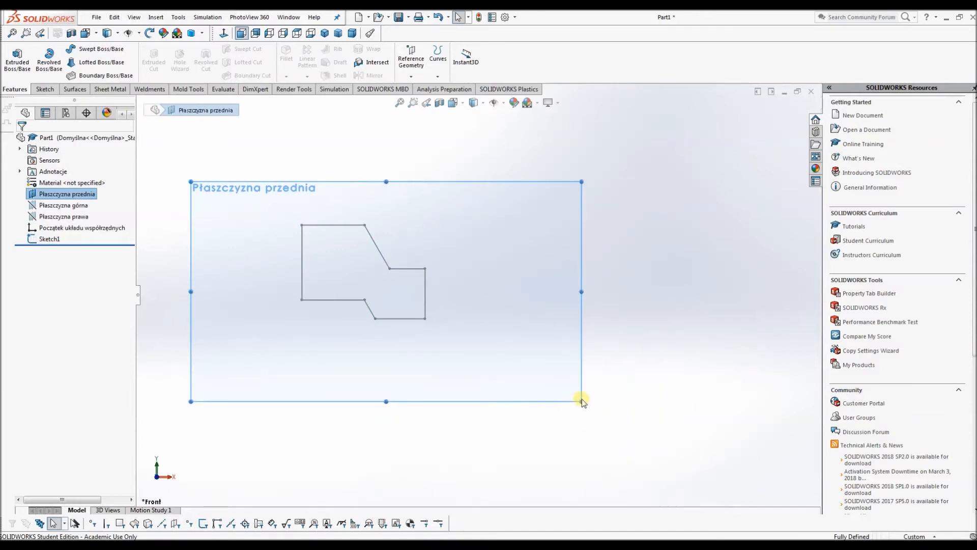
{"action": "left_click", "coordinate": [683, 313]}
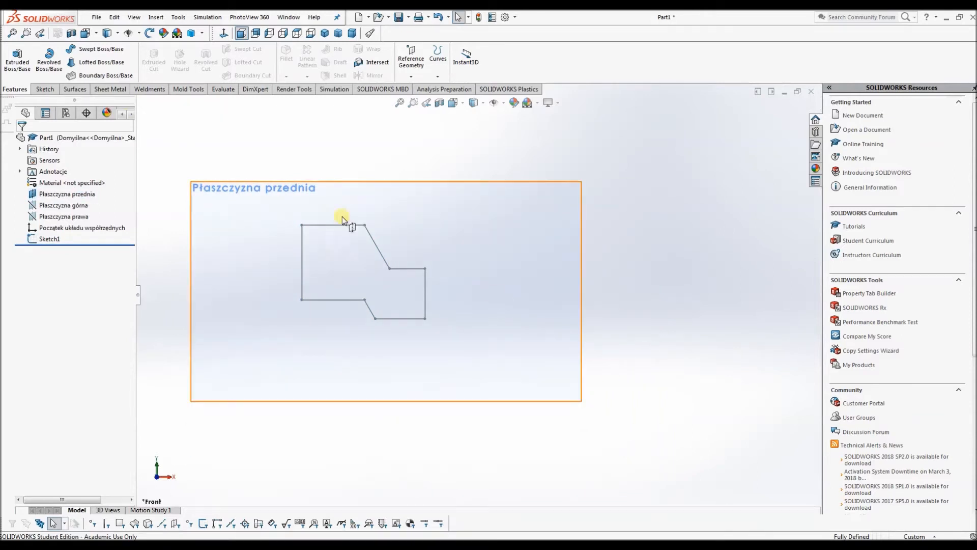
Hide the front plane so that only the profile sketch is displayed
{"action": "left_click", "coordinate": [48, 239]}
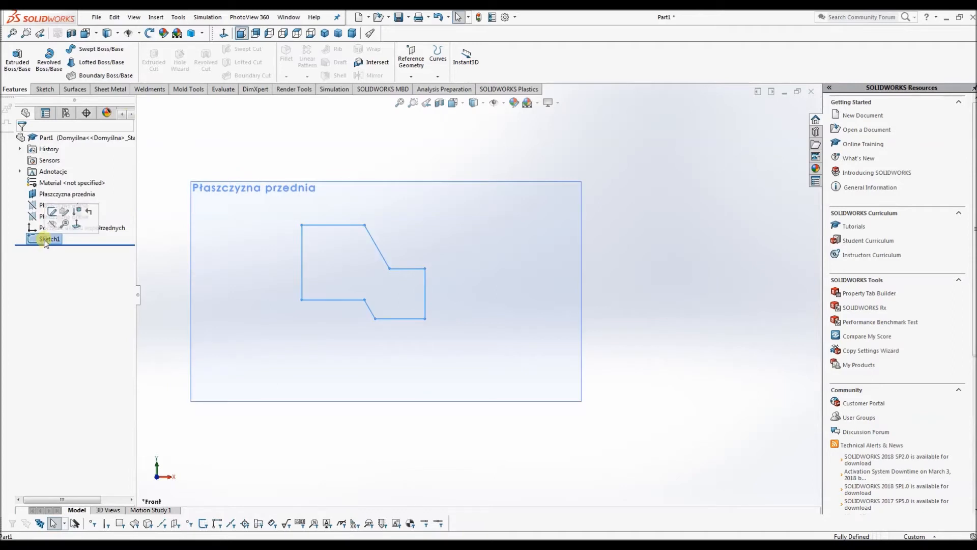
{"action": "left_click", "coordinate": [300, 150]}
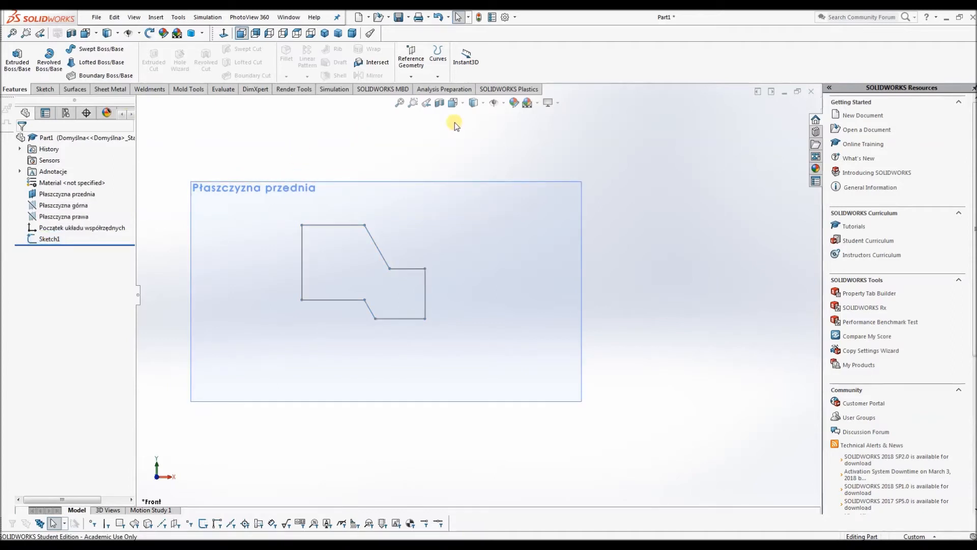
{"action": "left_click", "coordinate": [256, 196]}
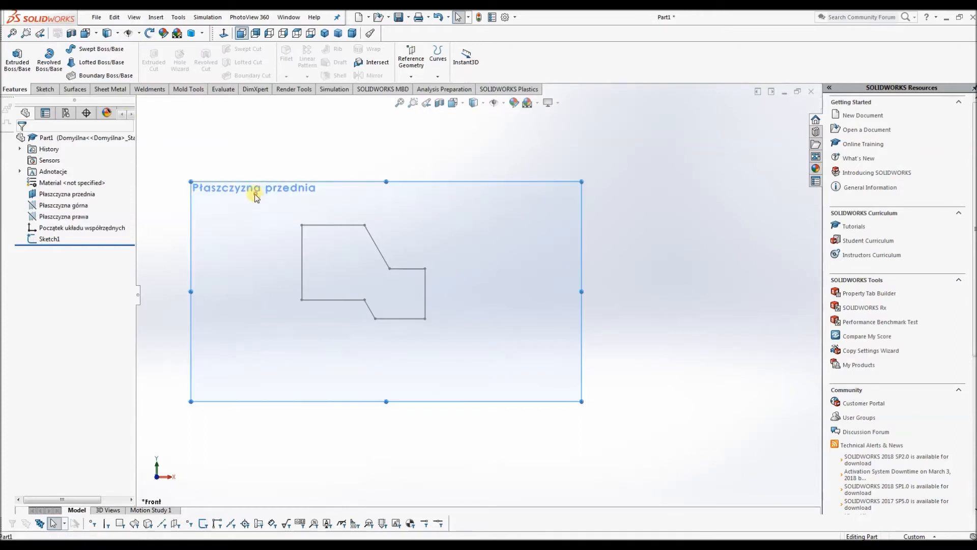
{"action": "right_click", "coordinate": [256, 196]}
{"action": "left_click", "coordinate": [284, 214]}
{"action": "left_click", "coordinate": [254, 157]}
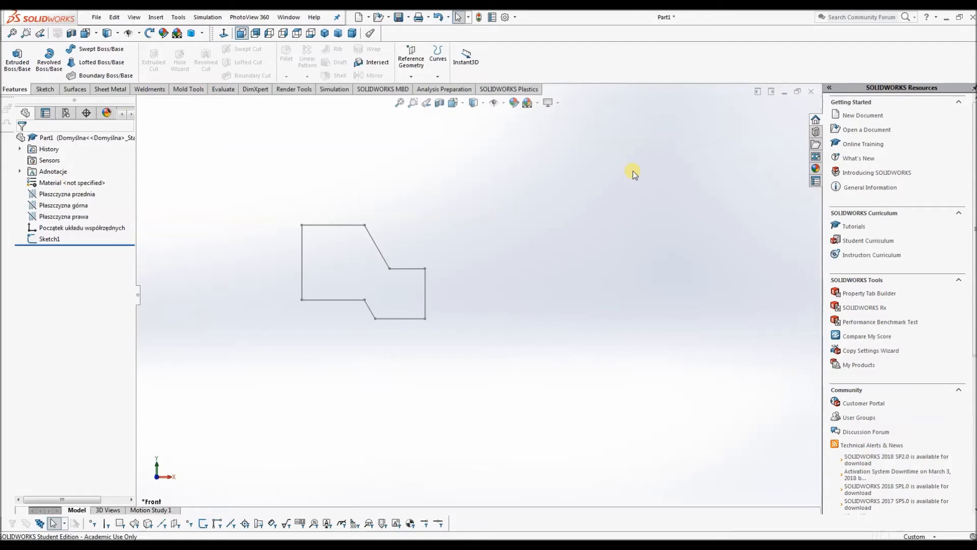
{"action": "left_click", "coordinate": [340, 224]}
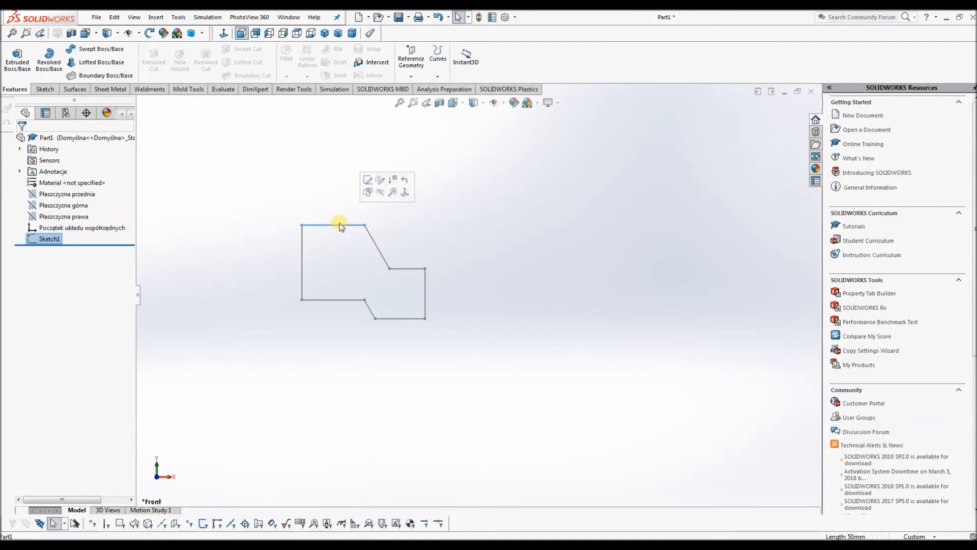
{"action": "left_click", "coordinate": [238, 203]}
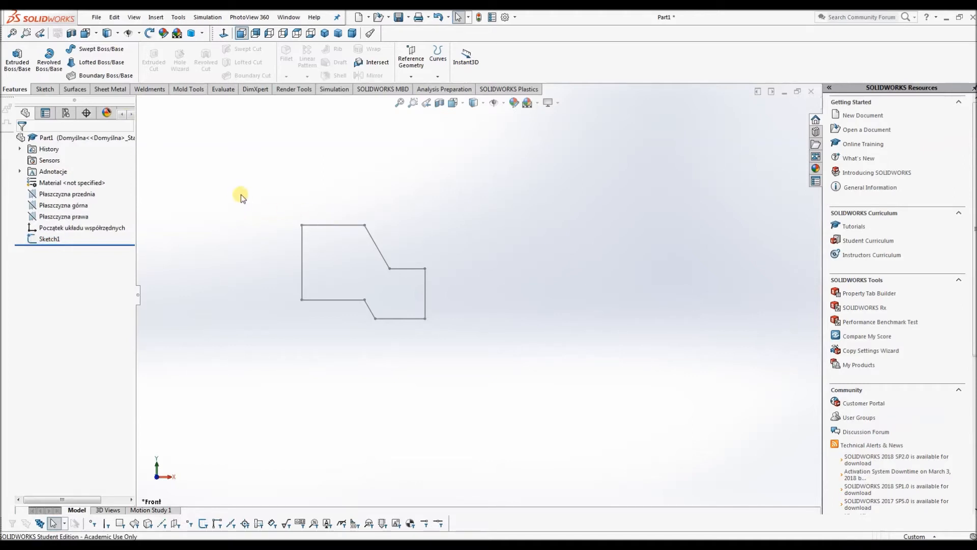
{"action": "left_click", "coordinate": [19, 64]}
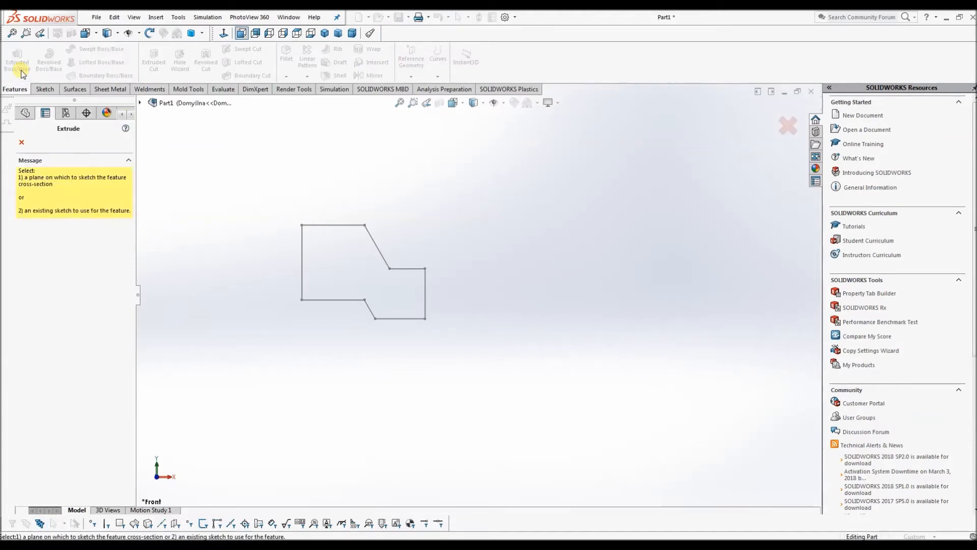
{"action": "left_click", "coordinate": [334, 224]}
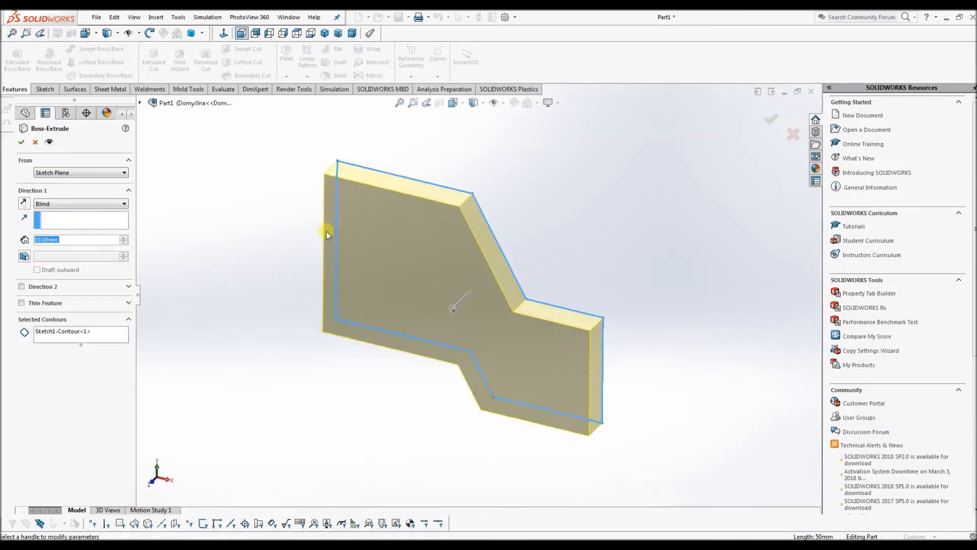
{"action": "left_click", "coordinate": [35, 142]}
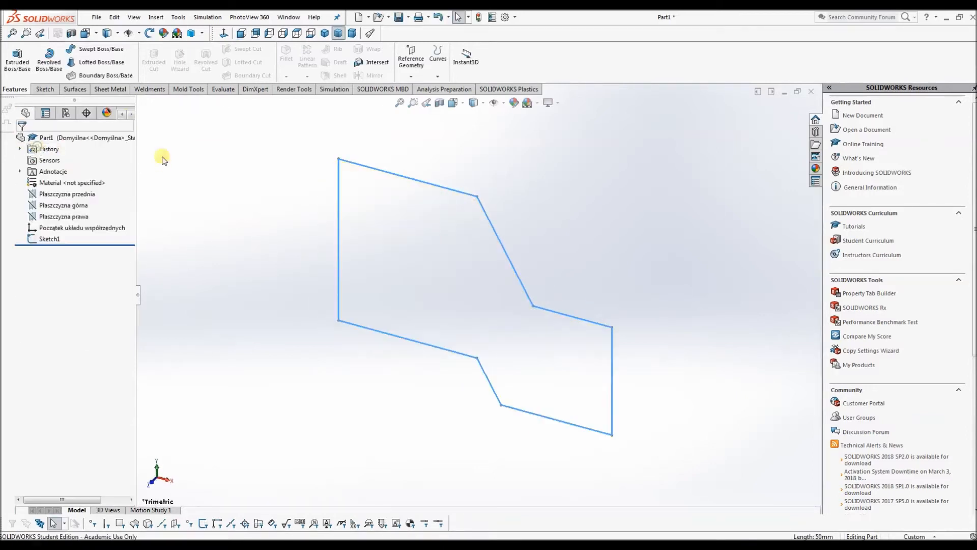
{"action": "left_click", "coordinate": [270, 170]}
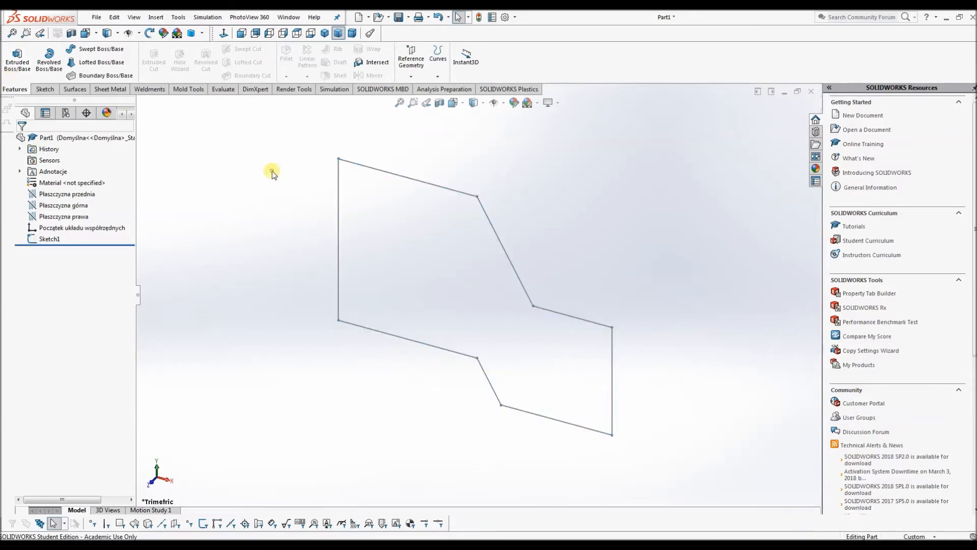
{"action": "left_click", "coordinate": [14, 59]}
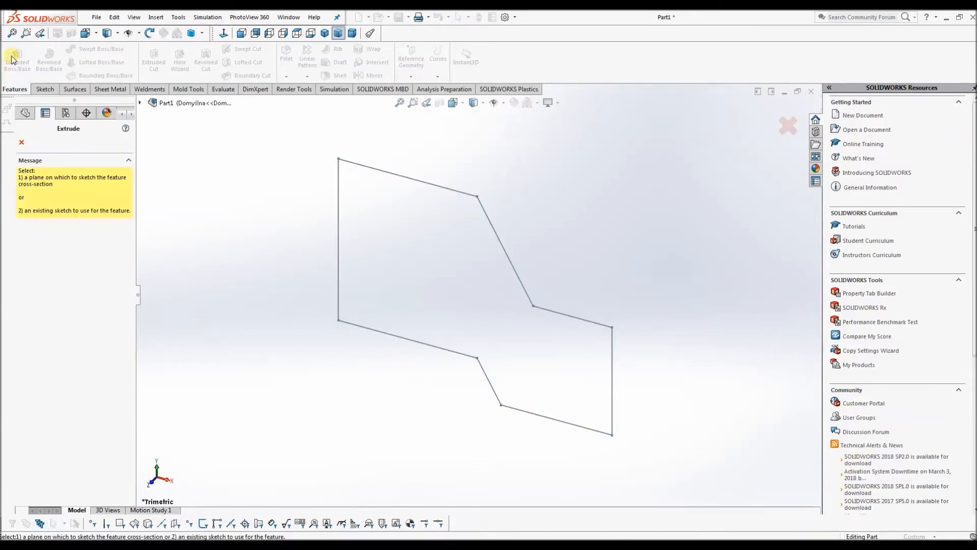
{"action": "left_click", "coordinate": [140, 103]}
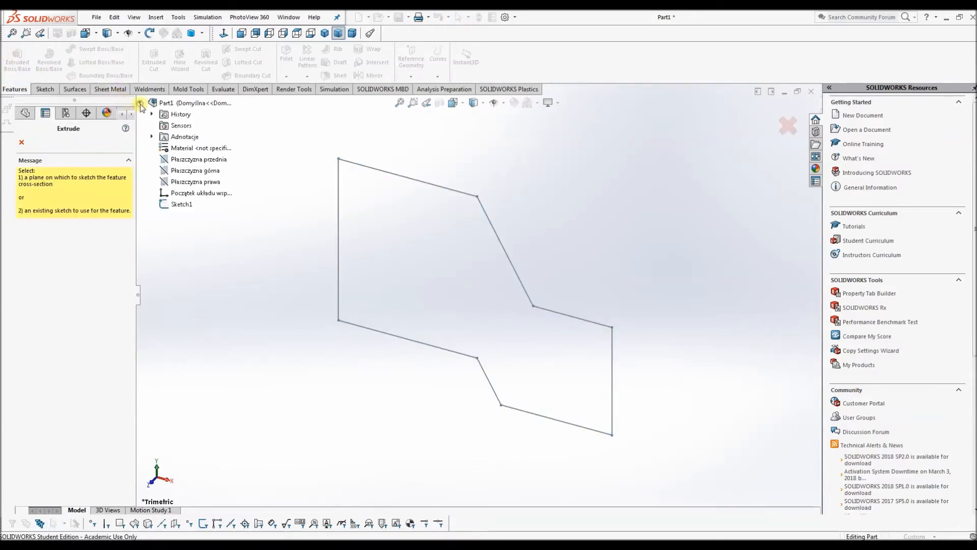
{"action": "left_click", "coordinate": [184, 205]}
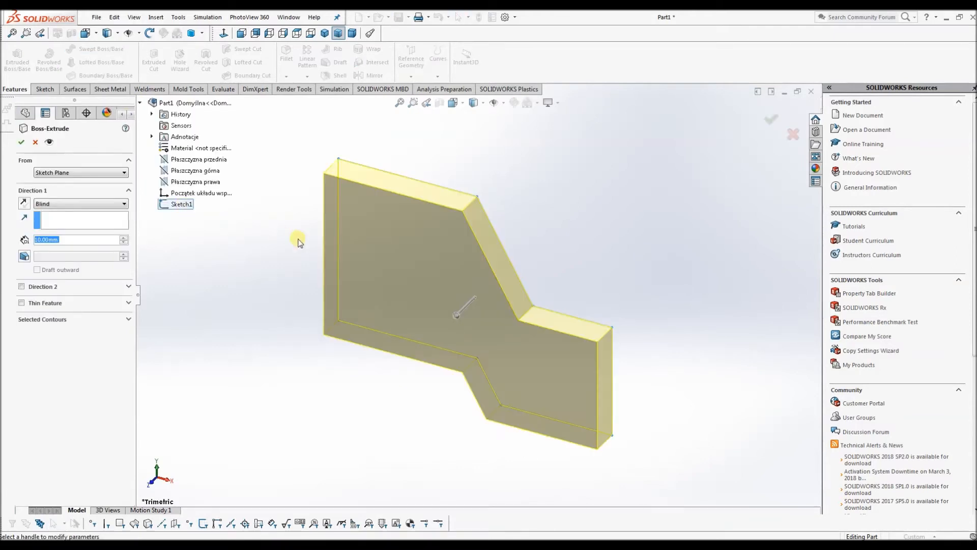
{"action": "left_click", "coordinate": [35, 142]}
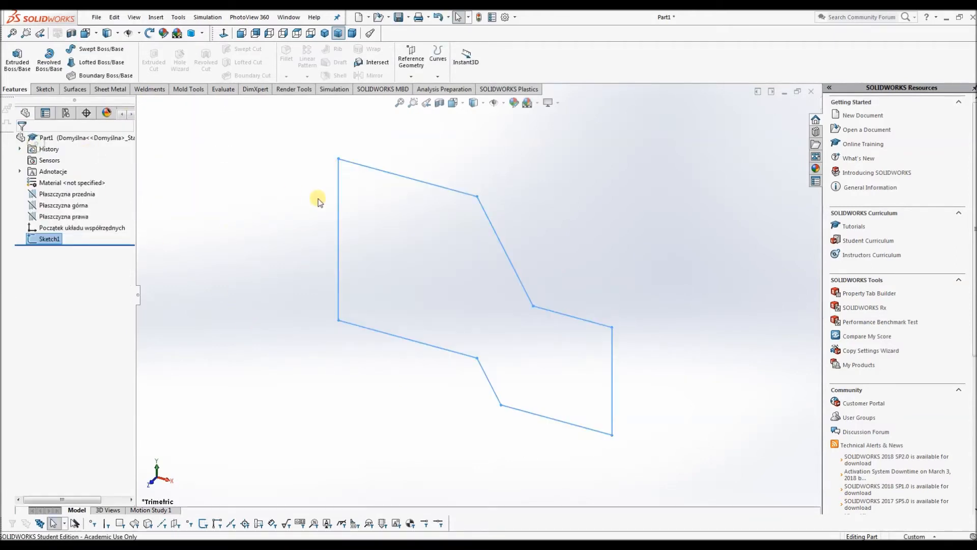
Extrude the closed profile sketch as a solid boss with a Blind end condition and a depth of 20 mm
{"action": "left_click", "coordinate": [355, 168]}
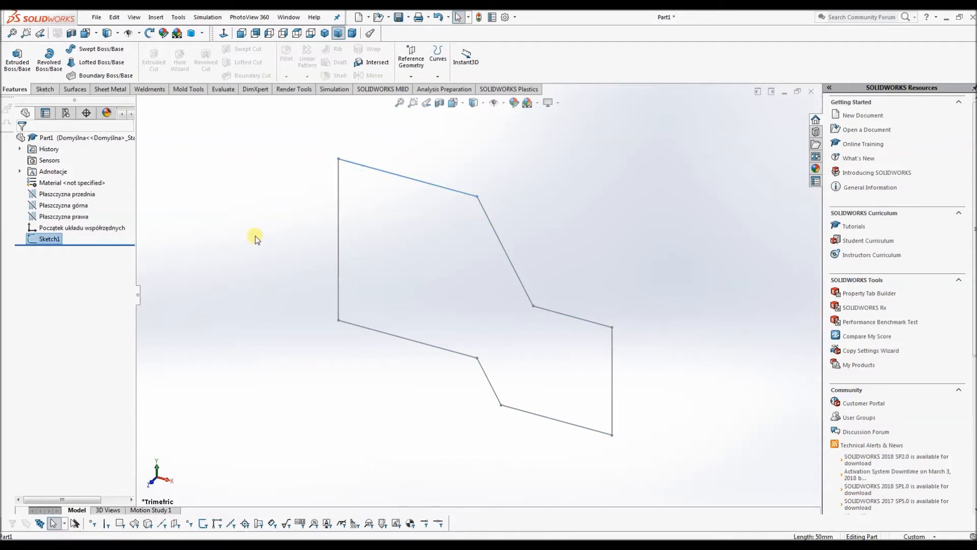
{"action": "left_click", "coordinate": [17, 57]}
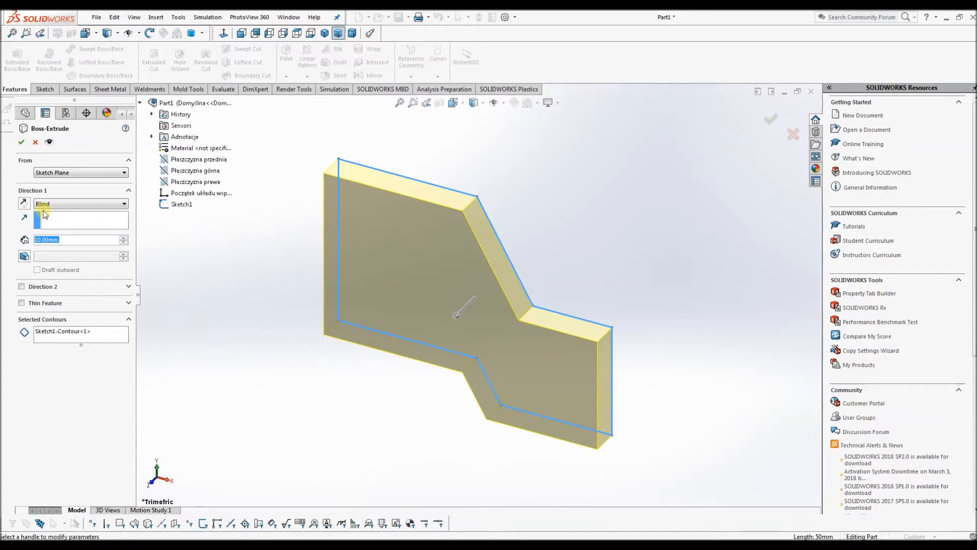
{"action": "left_click", "coordinate": [67, 204]}
{"action": "left_click", "coordinate": [66, 204]}
{"action": "left_click", "coordinate": [66, 205]}
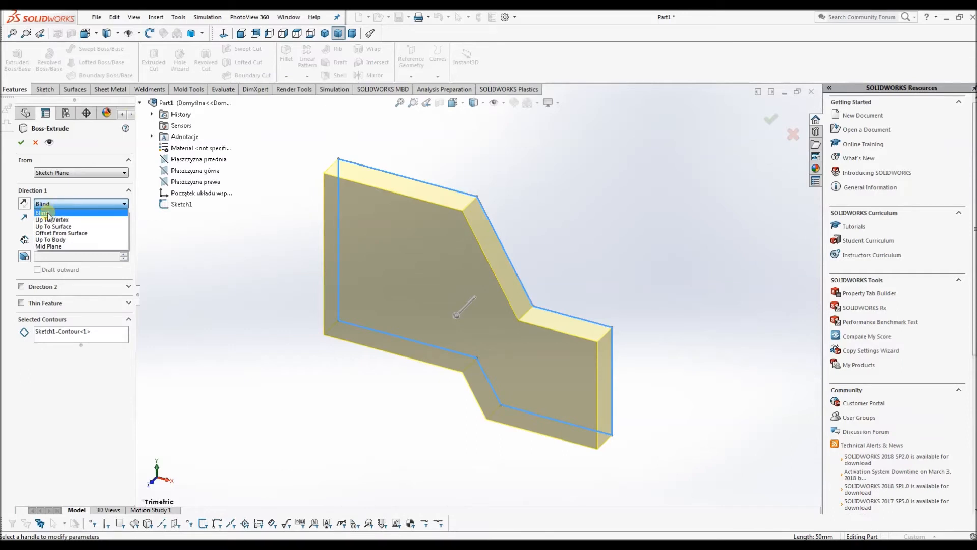
{"action": "left_click", "coordinate": [49, 213]}
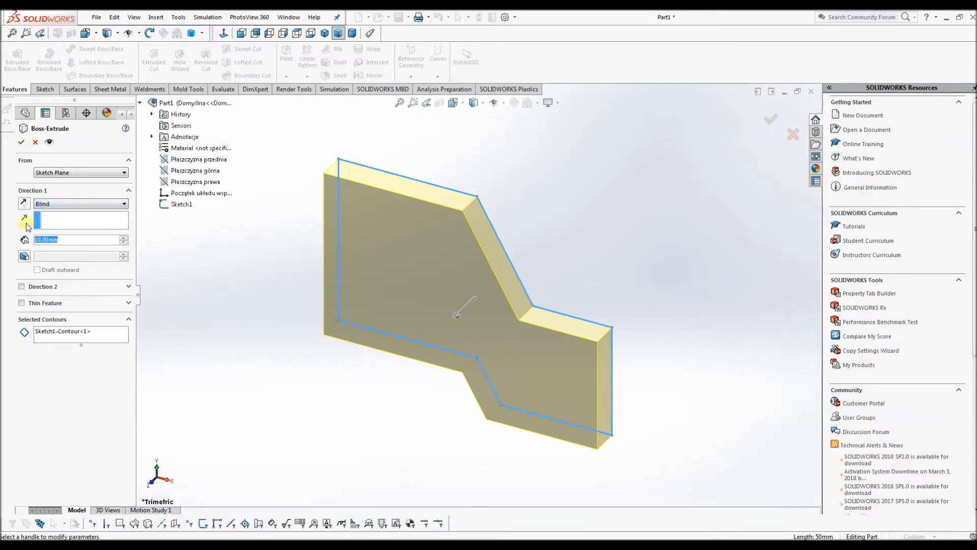
{"action": "type", "text": "20"}
{"action": "key", "text": "Return"}
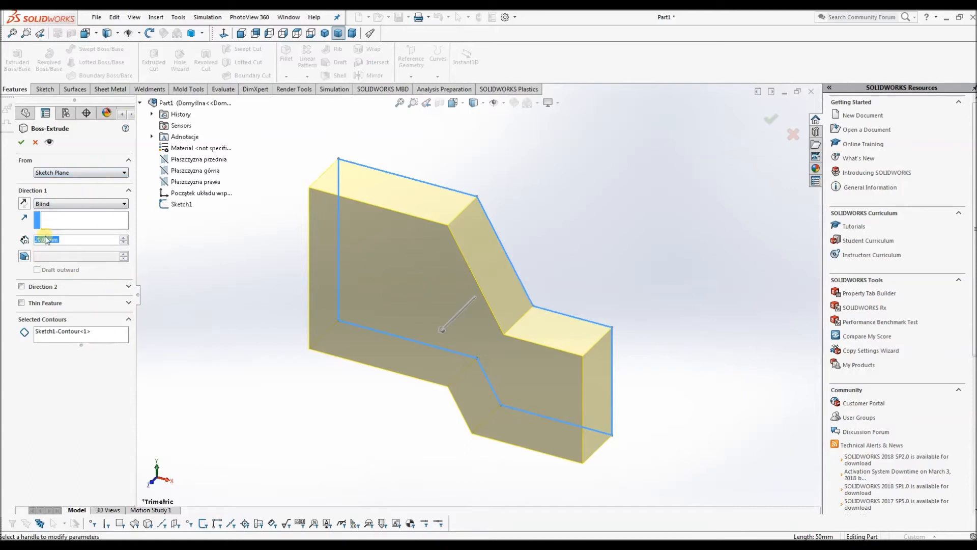
{"action": "left_click", "coordinate": [20, 142]}
Examine the extruded solid from several angles and distances, including its side walls and slanted faces
{"action": "mouse_move", "coordinate": [371, 355]}
{"action": "middle_mouse_down"}
{"action": "mouse_move", "coordinate": [398, 299]}
{"action": "mouse_move", "coordinate": [465, 334]}
{"action": "mouse_move", "coordinate": [501, 213]}
{"action": "mouse_move", "coordinate": [496, 199]}
{"action": "mouse_move", "coordinate": [403, 229]}
{"action": "mouse_move", "coordinate": [447, 273]}
{"action": "mouse_move", "coordinate": [429, 334]}
{"action": "mouse_move", "coordinate": [457, 250]}
{"action": "mouse_move", "coordinate": [608, 264]}
{"action": "mouse_move", "coordinate": [512, 277]}
{"action": "mouse_move", "coordinate": [566, 463]}
{"action": "mouse_move", "coordinate": [515, 322]}
{"action": "middle_mouse_up"}
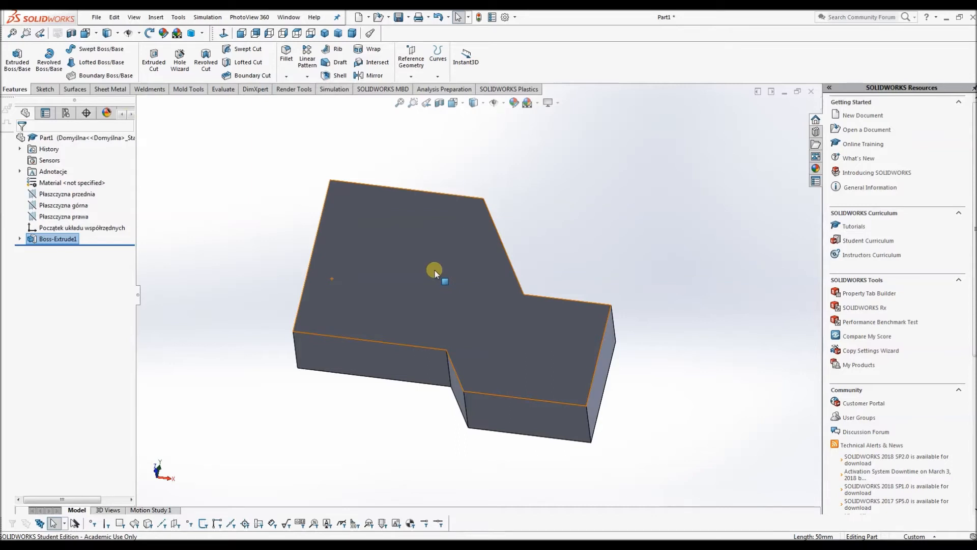
{"action": "middle_click_drag", "start_coordinate": [444, 299], "coordinate": [464, 278]}
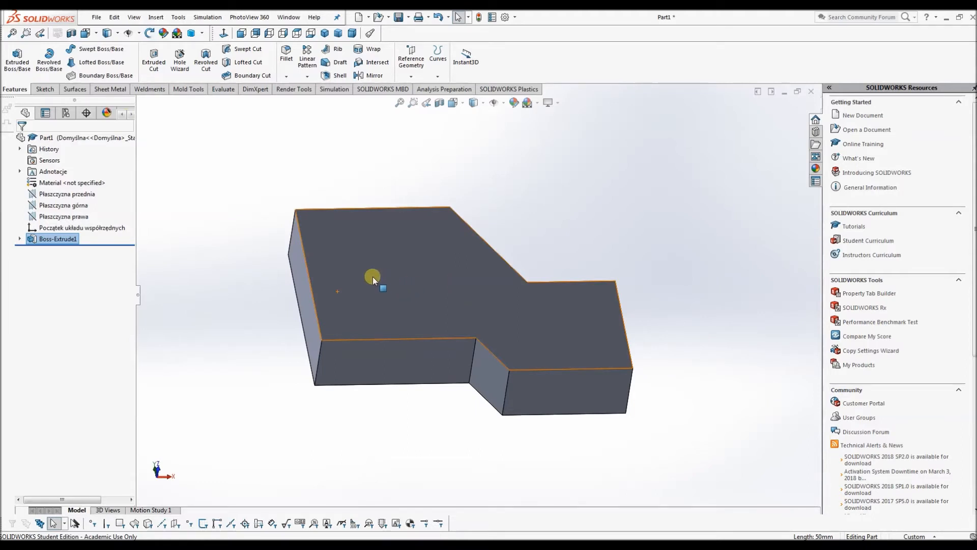
{"action": "mouse_move", "coordinate": [373, 280]}
{"action": "middle_mouse_down", "text": "ctrl"}
{"action": "mouse_move", "coordinate": [464, 270]}
{"action": "mouse_move", "coordinate": [388, 266]}
{"action": "mouse_move", "coordinate": [316, 305]}
{"action": "mouse_move", "coordinate": [460, 253]}
{"action": "mouse_move", "coordinate": [387, 271]}
{"action": "middle_mouse_up", "text": "ctrl"}
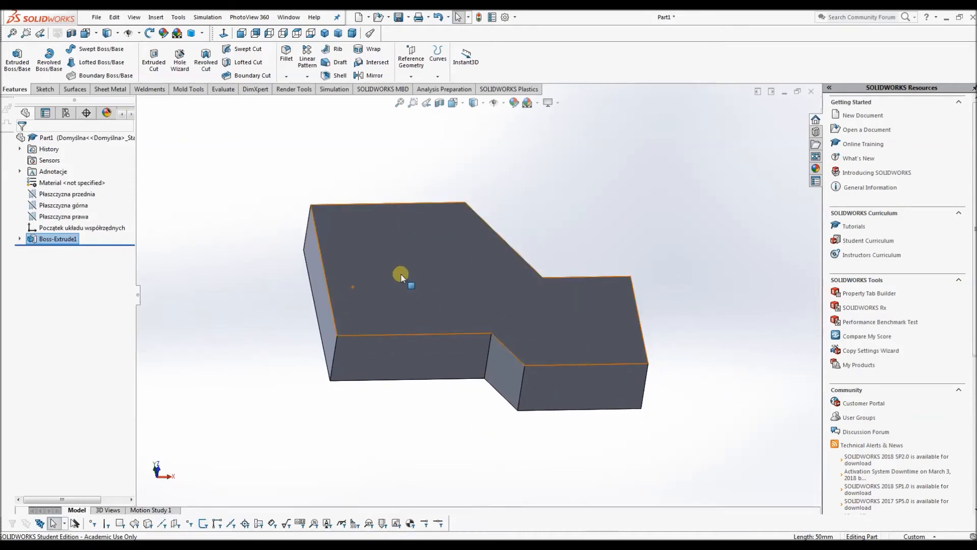
{"action": "mouse_move", "coordinate": [459, 301]}
{"action": "middle_mouse_down"}
{"action": "mouse_move", "coordinate": [436, 299]}
{"action": "mouse_move", "coordinate": [475, 296]}
{"action": "mouse_move", "coordinate": [381, 297]}
{"action": "mouse_move", "coordinate": [539, 286]}
{"action": "mouse_move", "coordinate": [427, 297]}
{"action": "mouse_move", "coordinate": [461, 288]}
{"action": "middle_mouse_up"}
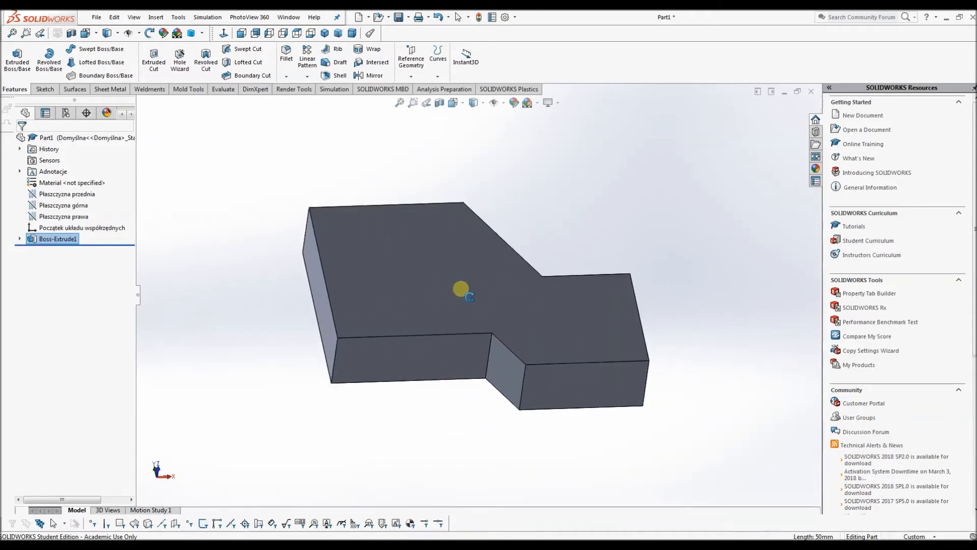
{"action": "middle_click_drag", "start_coordinate": [460, 288], "coordinate": [572, 301]}
{"action": "scroll", "coordinate": [463, 290], "scroll_direction": "down", "scroll_amount": 6}
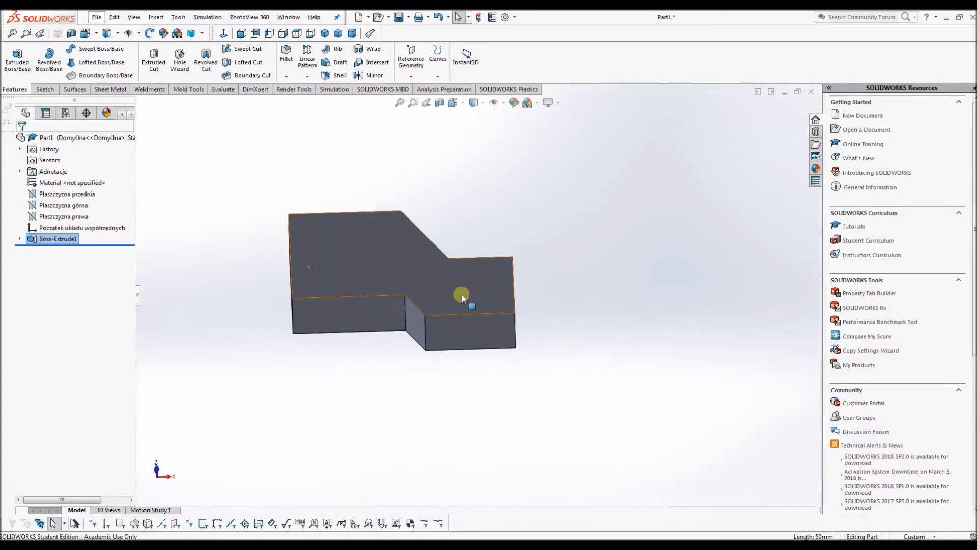
{"action": "scroll", "coordinate": [514, 284], "scroll_direction": "up", "scroll_amount": 4}
{"action": "scroll", "coordinate": [422, 298], "scroll_direction": "up", "scroll_amount": 2}
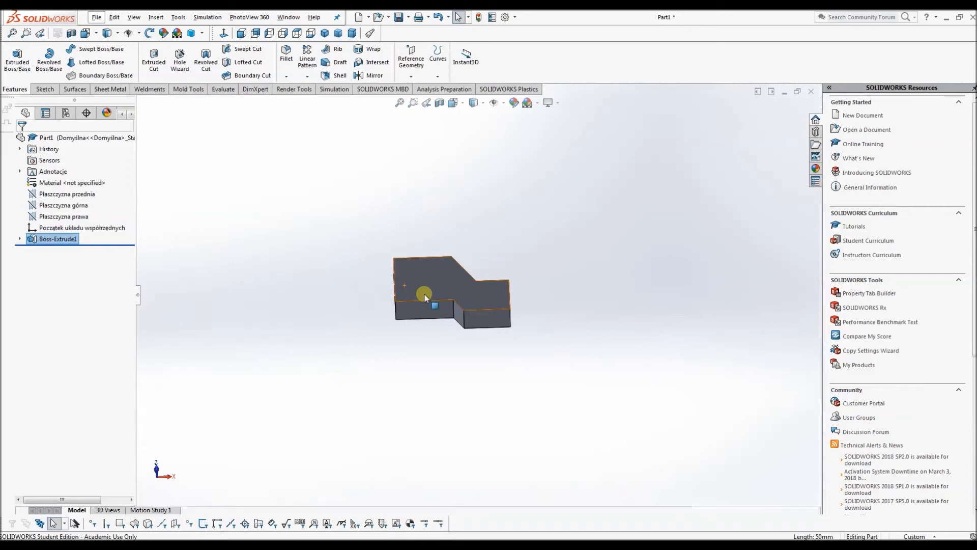
{"action": "scroll", "coordinate": [428, 291], "scroll_direction": "down", "scroll_amount": 8}
{"action": "scroll", "coordinate": [461, 356], "scroll_direction": "up", "scroll_amount": 5}
{"action": "middle_click_drag", "start_coordinate": [499, 312], "coordinate": [471, 334]}
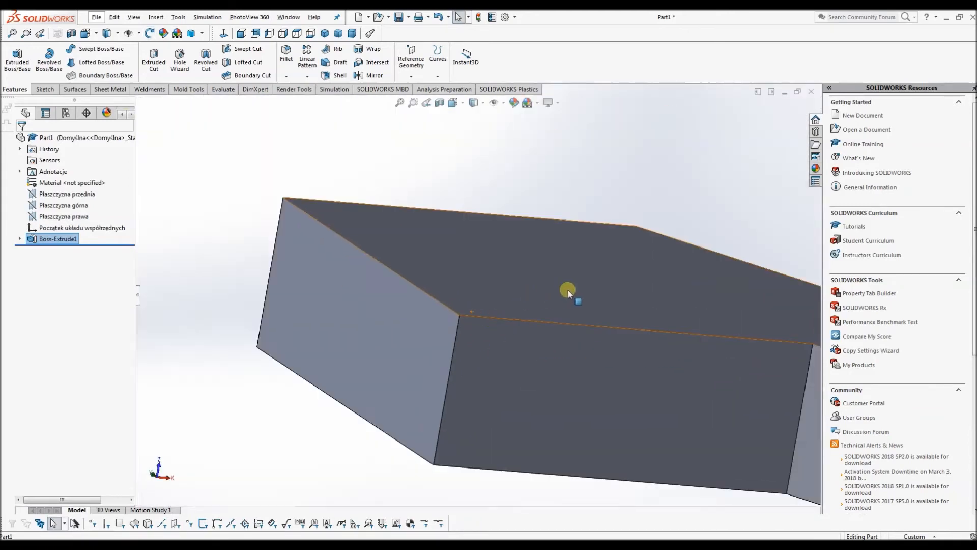
{"action": "middle_click_drag", "start_coordinate": [637, 265], "coordinate": [422, 335], "text": "ctrl"}
{"action": "middle_click_drag", "start_coordinate": [537, 413], "coordinate": [469, 279], "text": "ctrl"}
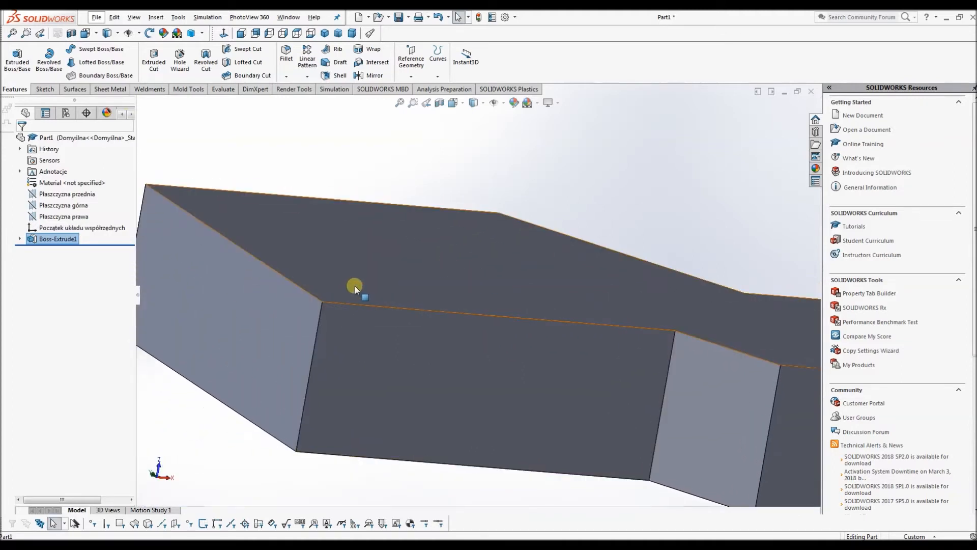
{"action": "scroll", "coordinate": [411, 277], "scroll_direction": "up", "scroll_amount": 2}
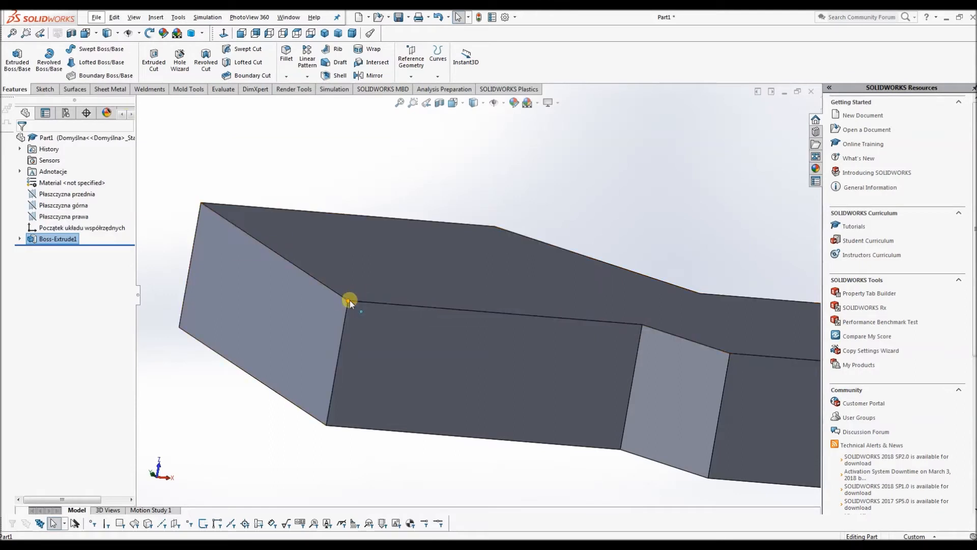
{"action": "scroll", "coordinate": [696, 286], "scroll_direction": "up", "scroll_amount": 1}
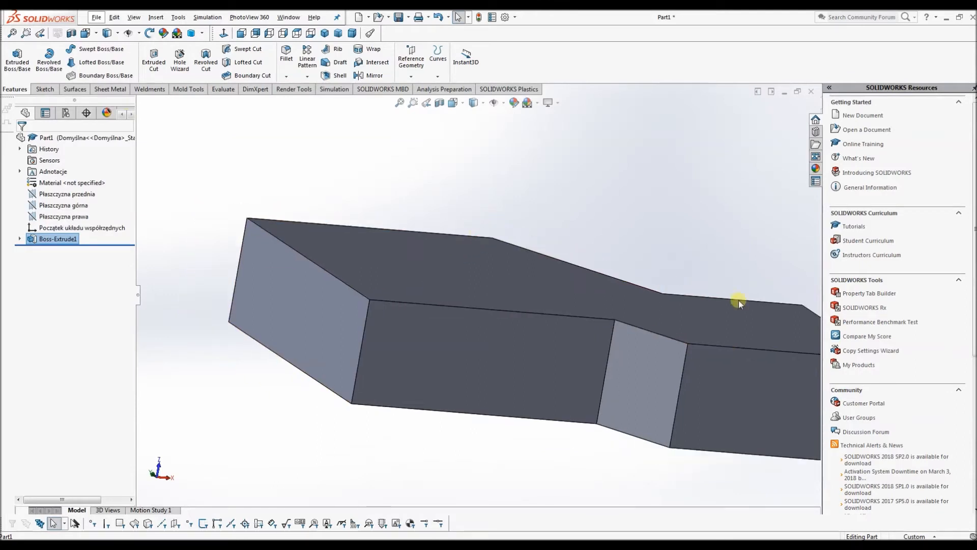
{"action": "middle_click_drag", "start_coordinate": [560, 313], "coordinate": [354, 306], "text": "ctrl"}
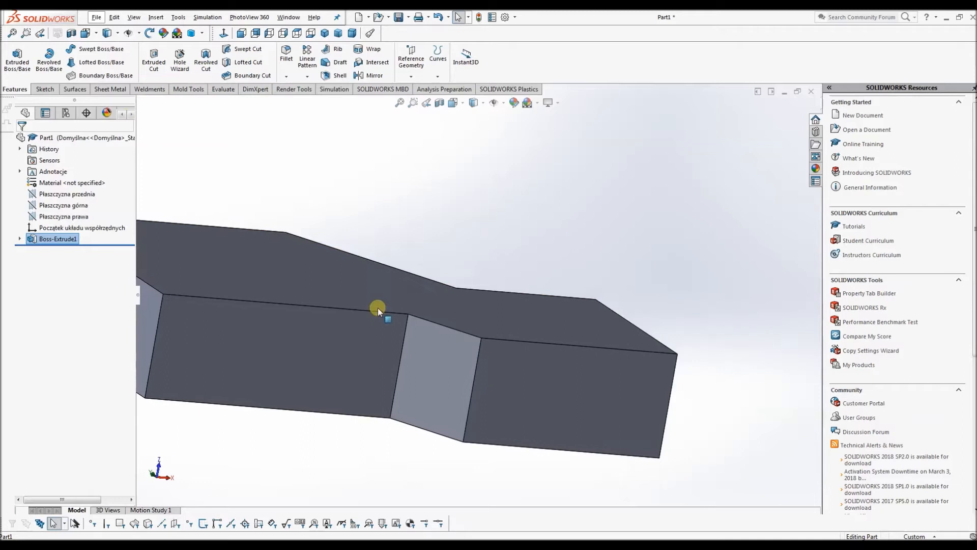
Practise panning, zooming and rotating around the solid, viewing its corners, end faces and large flat face up close and from afar
{"action": "middle_click_drag", "start_coordinate": [492, 312], "coordinate": [363, 308], "text": "ctrl"}
{"action": "scroll", "coordinate": [468, 298], "scroll_direction": "down", "scroll_amount": 2}
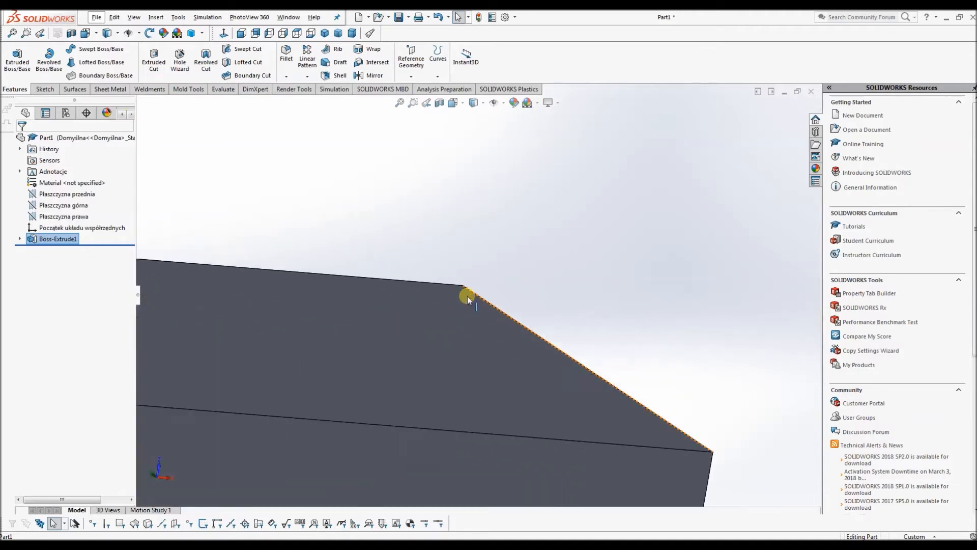
{"action": "scroll", "coordinate": [467, 295], "scroll_direction": "up", "scroll_amount": 3}
{"action": "middle_click_drag", "start_coordinate": [411, 293], "coordinate": [345, 371], "text": "ctrl"}
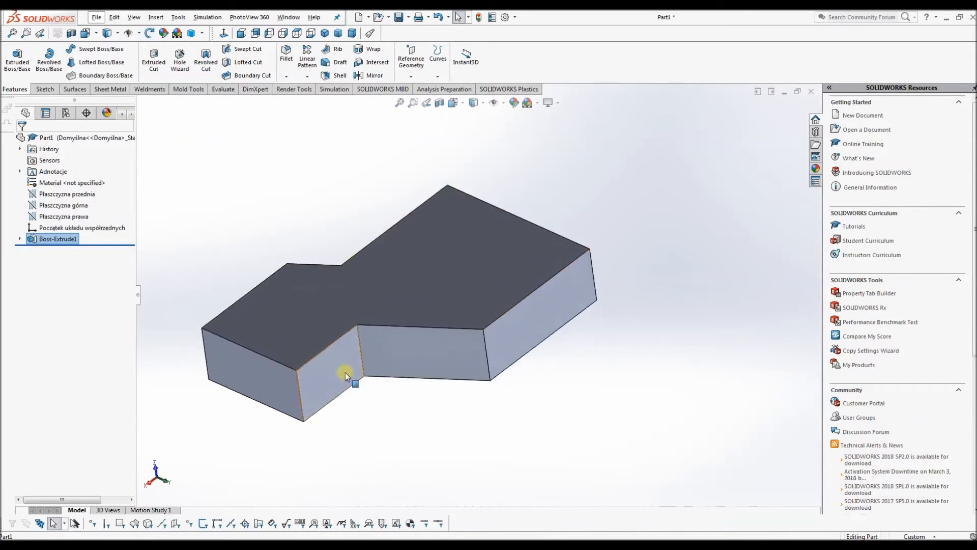
{"action": "scroll", "coordinate": [366, 364], "scroll_direction": "up", "scroll_amount": 4}
{"action": "scroll", "coordinate": [442, 305], "scroll_direction": "down", "scroll_amount": 9}
{"action": "scroll", "coordinate": [445, 285], "scroll_direction": "up", "scroll_amount": 8}
{"action": "middle_click_drag", "start_coordinate": [565, 171], "coordinate": [469, 306]}
{"action": "scroll", "coordinate": [468, 306], "scroll_direction": "down", "scroll_amount": 6}
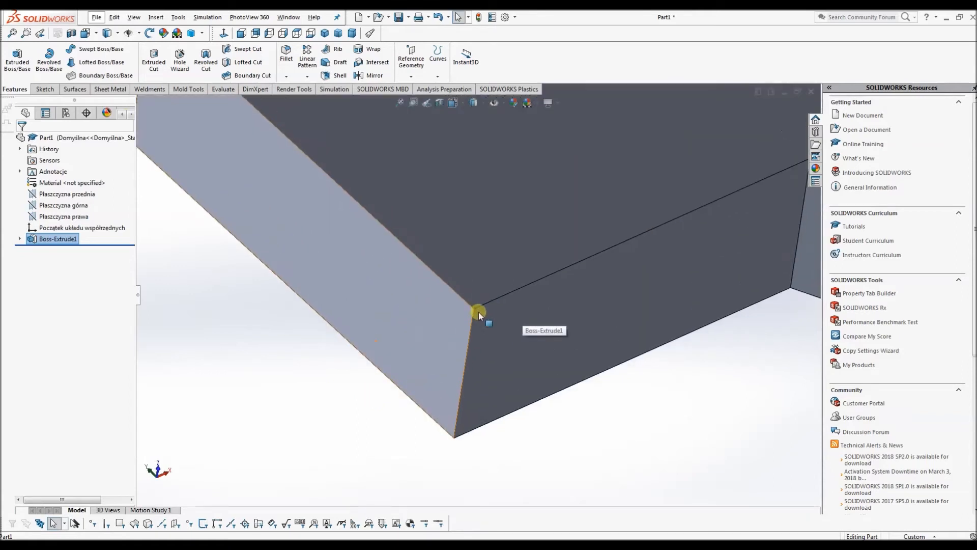
{"action": "scroll", "coordinate": [479, 311], "scroll_direction": "up", "scroll_amount": 6}
{"action": "scroll", "coordinate": [525, 249], "scroll_direction": "down", "scroll_amount": 2}
{"action": "scroll", "coordinate": [491, 224], "scroll_direction": "up", "scroll_amount": 3}
{"action": "middle_click_drag", "start_coordinate": [548, 223], "coordinate": [562, 315]}
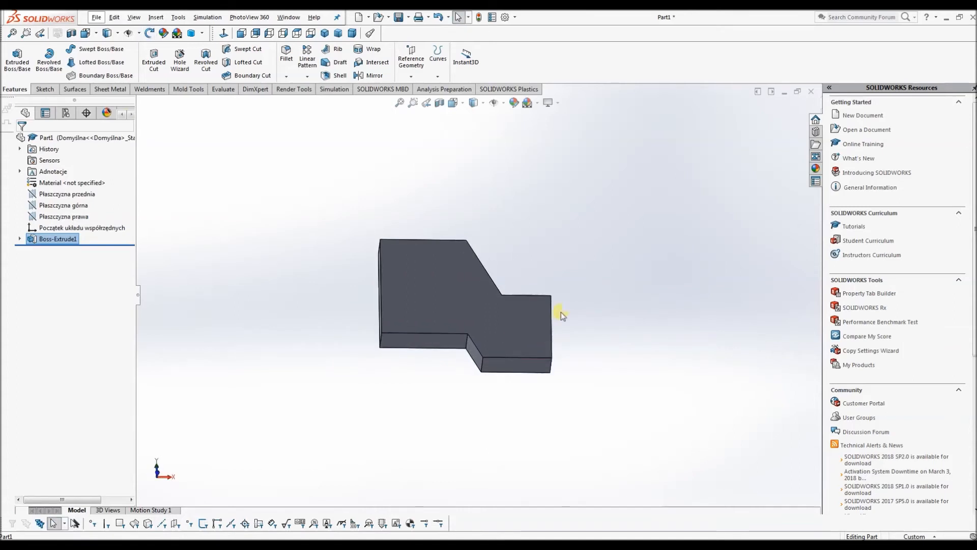
{"action": "left_click", "coordinate": [624, 296]}
{"action": "middle_click_drag", "start_coordinate": [487, 321], "coordinate": [494, 316]}
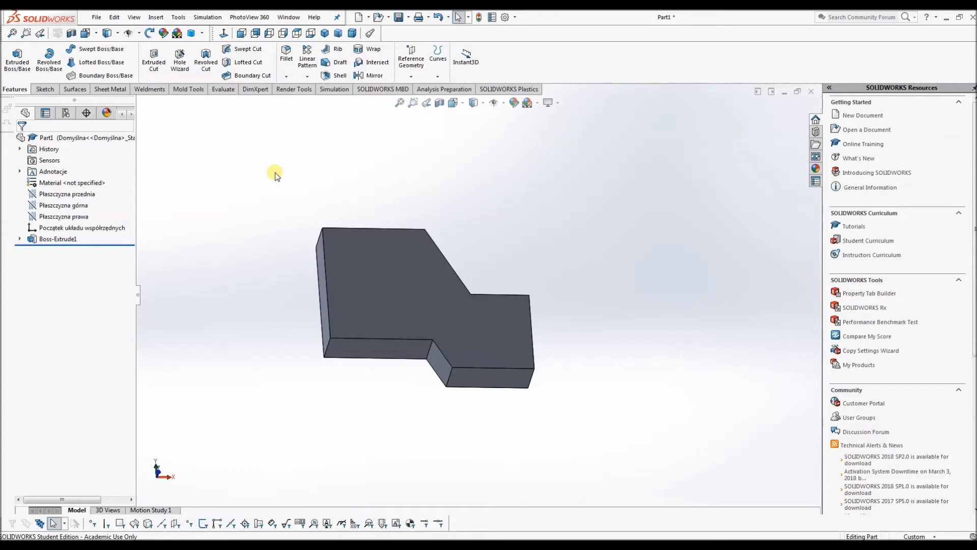
Inspect the solid's flat faces as possible sketch planes, selecting several front, side and back faces while turning the model
{"action": "left_click", "coordinate": [45, 89]}
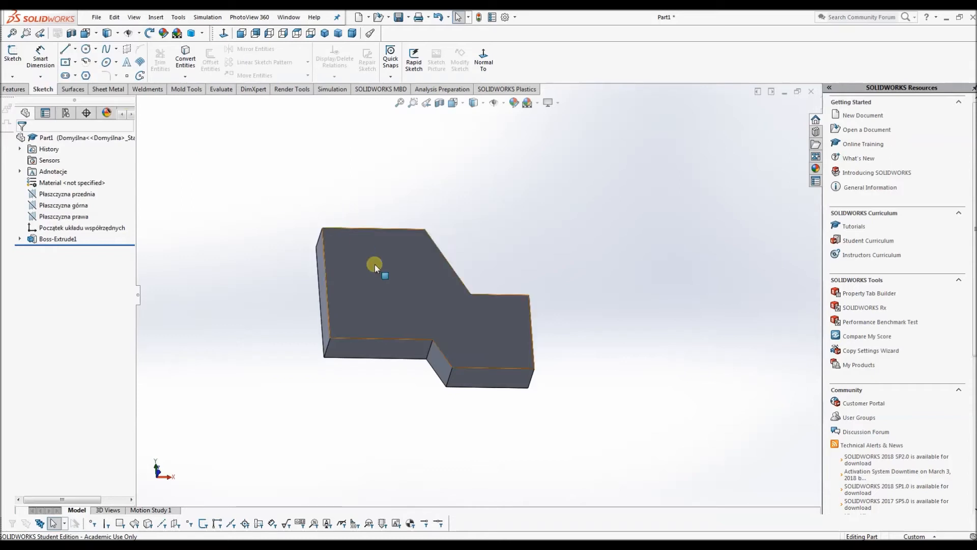
{"action": "left_click", "coordinate": [393, 281]}
{"action": "left_click", "coordinate": [517, 289]}
{"action": "left_click", "coordinate": [349, 299]}
{"action": "middle_click_drag", "start_coordinate": [377, 339], "coordinate": [452, 344]}
{"action": "left_click", "coordinate": [380, 344]}
{"action": "left_click", "coordinate": [381, 296]}
{"action": "middle_click_drag", "start_coordinate": [380, 295], "coordinate": [469, 345]}
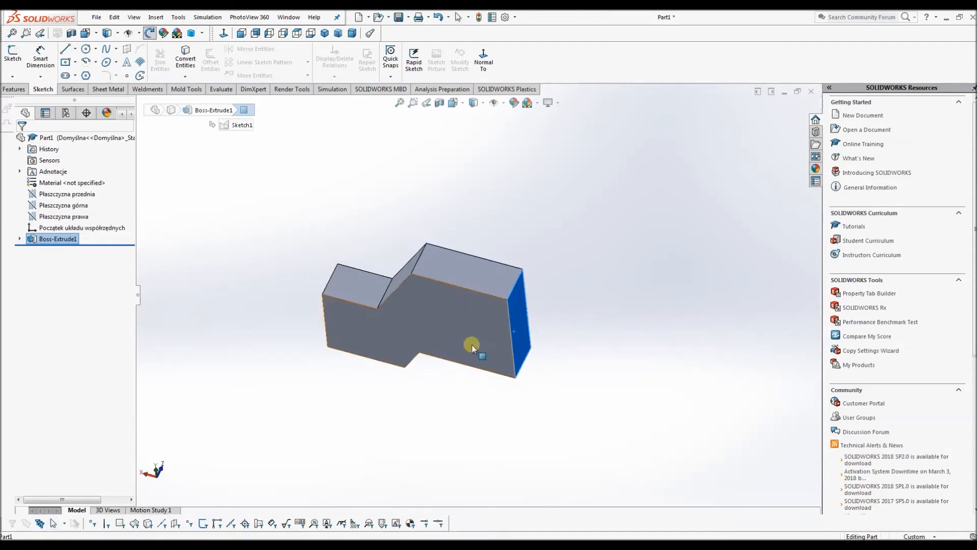
{"action": "left_click", "coordinate": [436, 279]}
{"action": "middle_click_drag", "start_coordinate": [368, 285], "coordinate": [436, 295]}
{"action": "left_click", "coordinate": [356, 291]}
{"action": "middle_click_drag", "start_coordinate": [378, 325], "coordinate": [405, 471]}
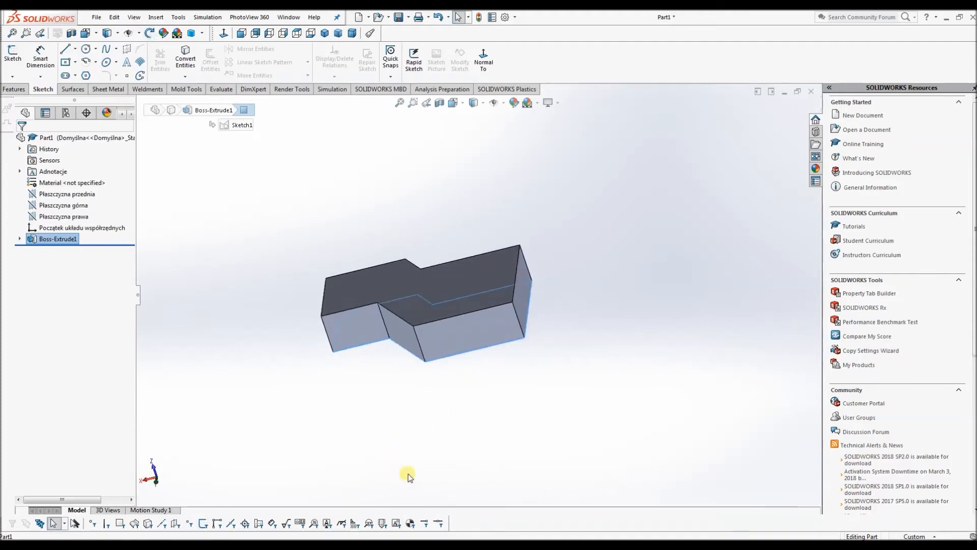
{"action": "left_click", "coordinate": [477, 406]}
{"action": "middle_click_drag", "start_coordinate": [478, 406], "coordinate": [497, 428]}
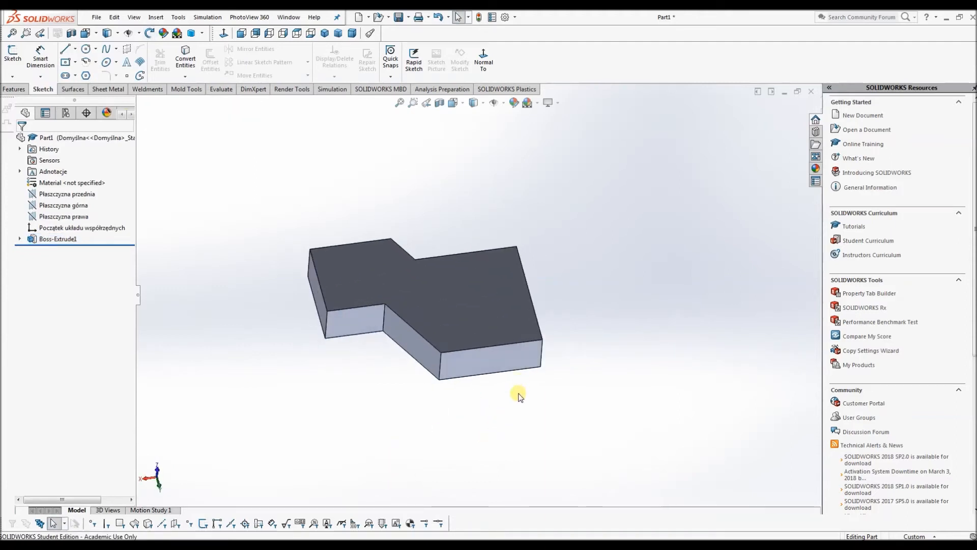
Start a new sketch on the solid's large front face with the view oriented normal to it
{"action": "left_click", "coordinate": [439, 307]}
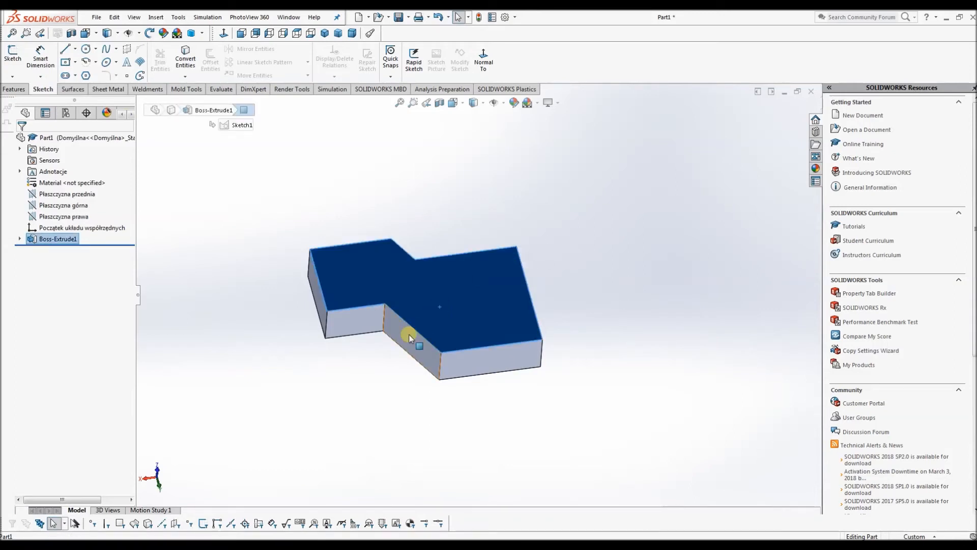
{"action": "key", "text": "ctrl+8"}
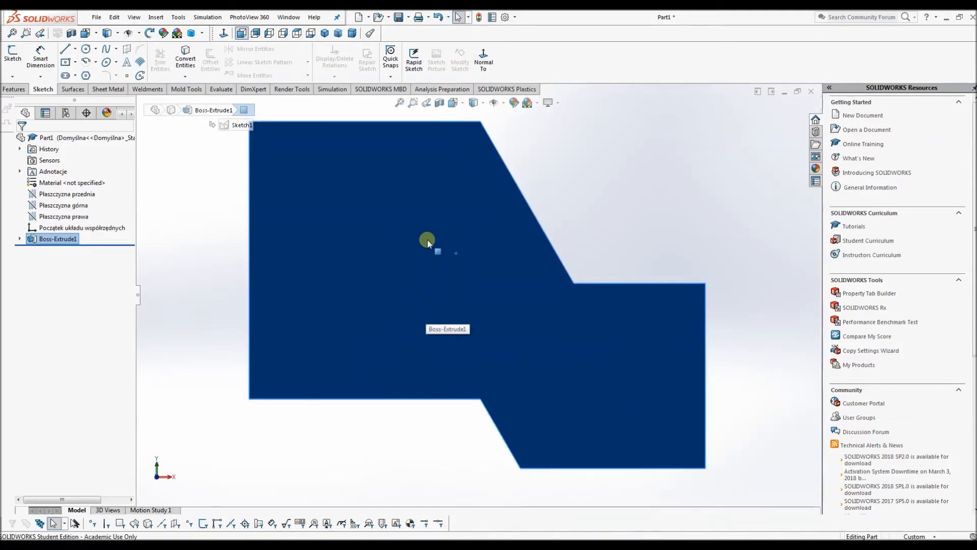
{"action": "left_click", "coordinate": [10, 56]}
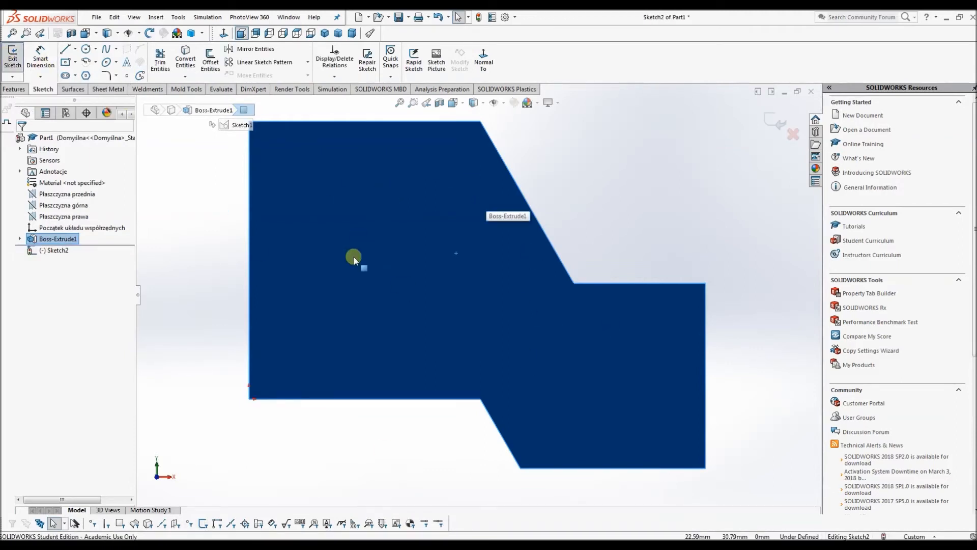
{"action": "left_click", "coordinate": [66, 62]}
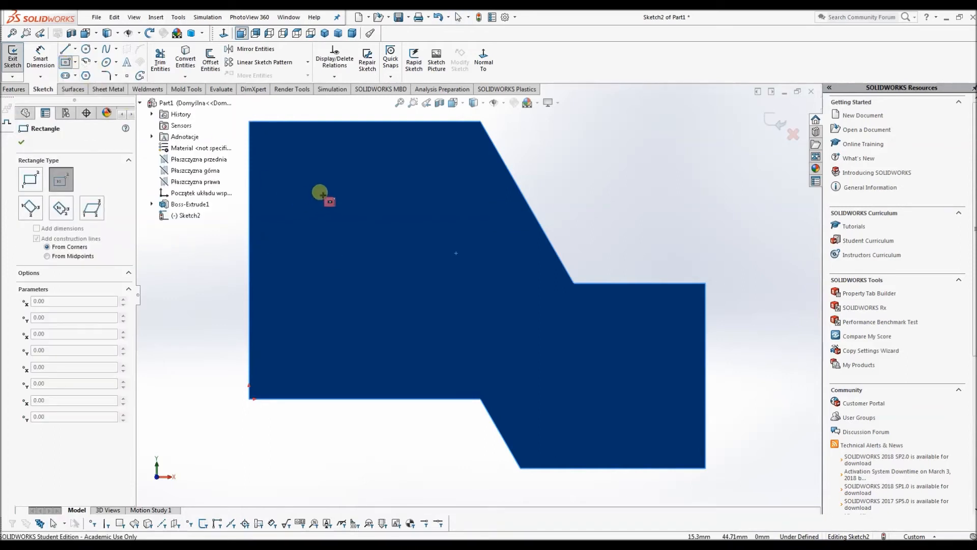
{"action": "left_click", "coordinate": [321, 190]}
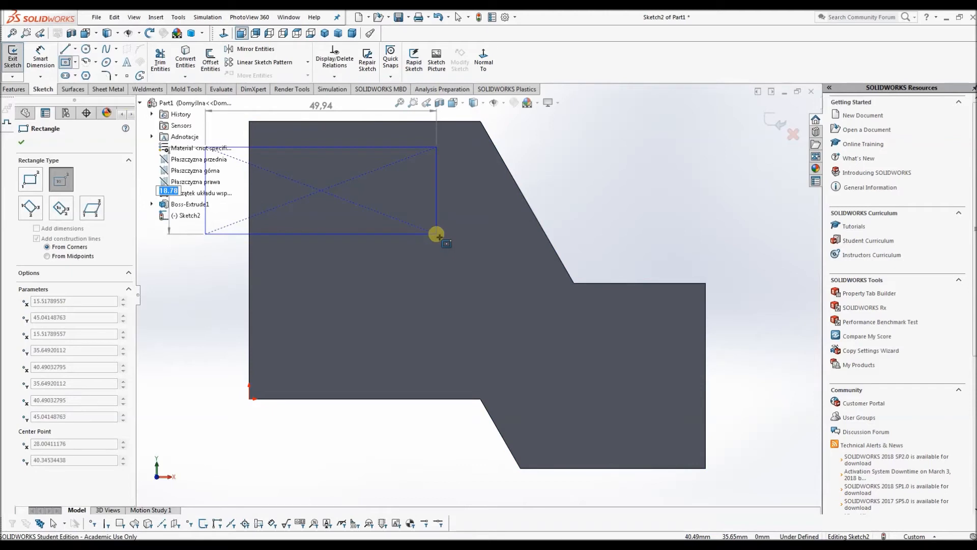
{"action": "key", "text": "Escape"}
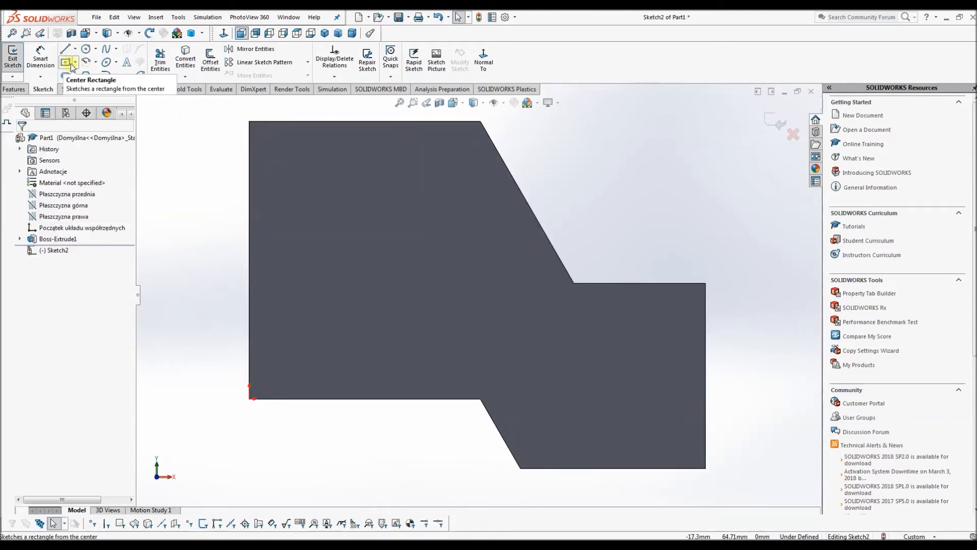
Sketch a corner rectangle about 29.5 mm wide and 15 mm high in the upper-left area of the face
{"action": "left_click", "coordinate": [75, 62]}
{"action": "left_click", "coordinate": [94, 62]}
{"action": "left_click", "coordinate": [75, 62]}
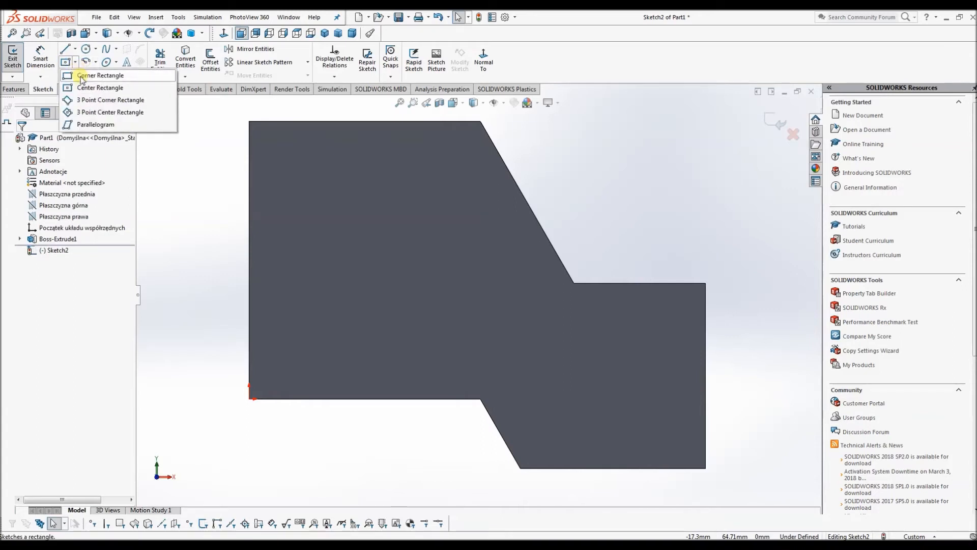
{"action": "left_click", "coordinate": [81, 79]}
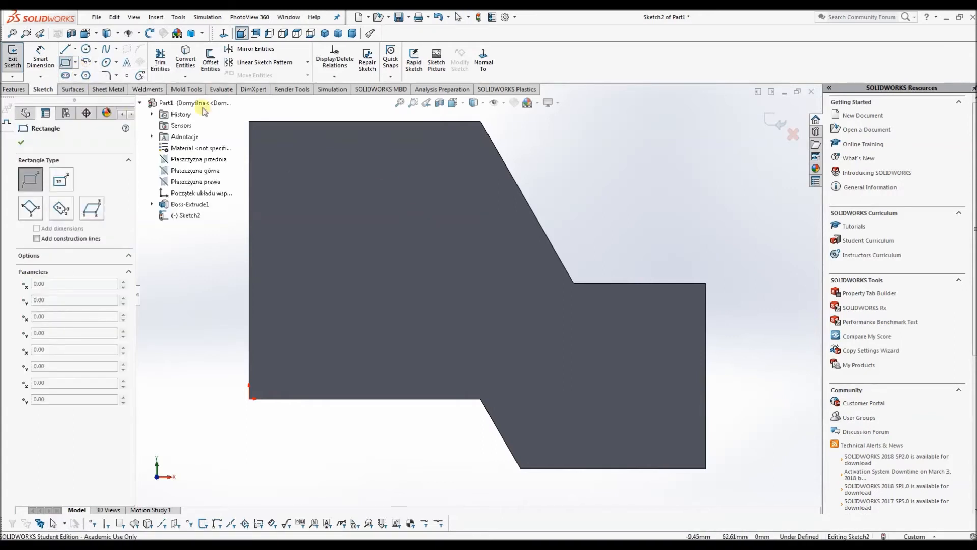
{"action": "left_click", "coordinate": [76, 62]}
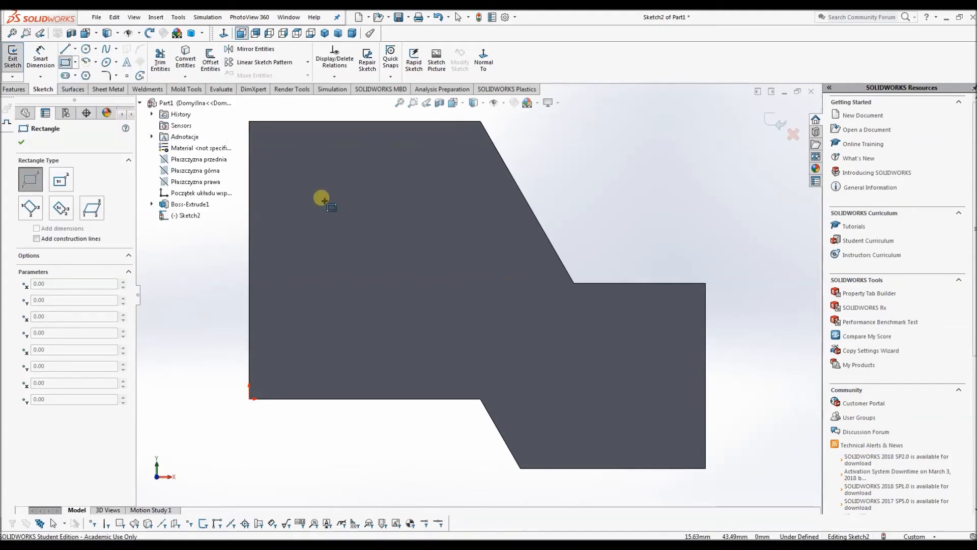
{"action": "left_click_drag", "start_coordinate": [313, 195], "coordinate": [450, 264]}
{"action": "key", "text": "Escape"}
Dimension the rectangle's left side with a height of 15 mm
{"action": "left_click", "coordinate": [40, 60]}
{"action": "left_click", "coordinate": [313, 213]}
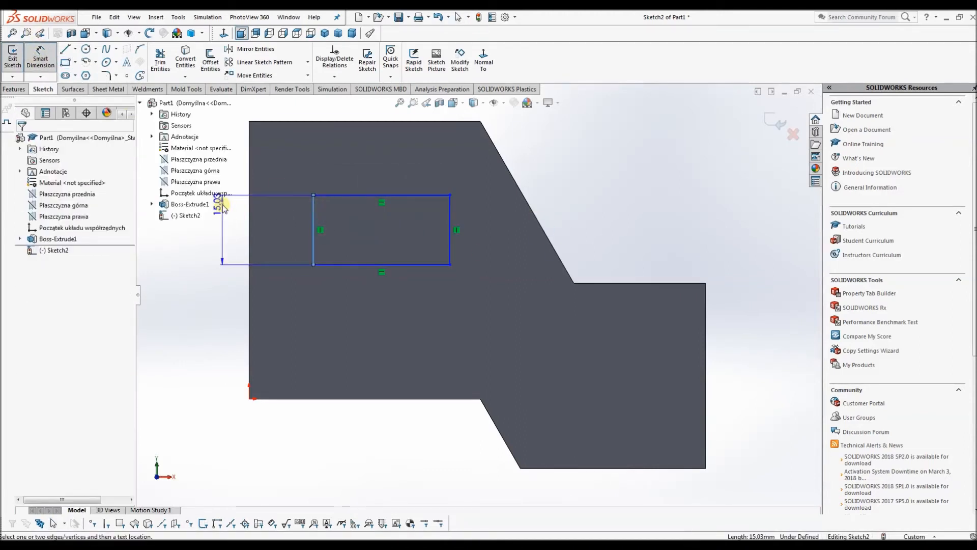
{"action": "left_click", "coordinate": [223, 207]}
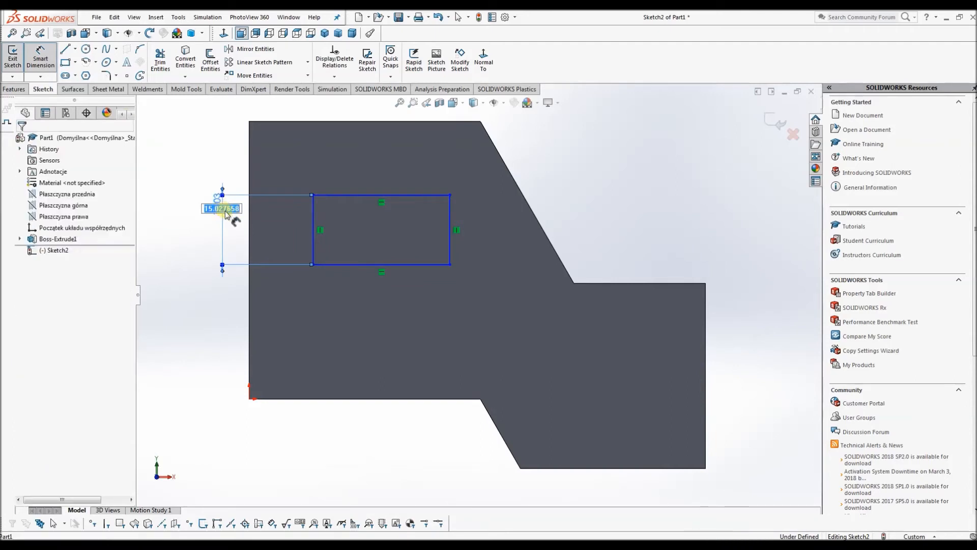
{"action": "type", "text": "15"}
{"action": "key", "text": "Return"}
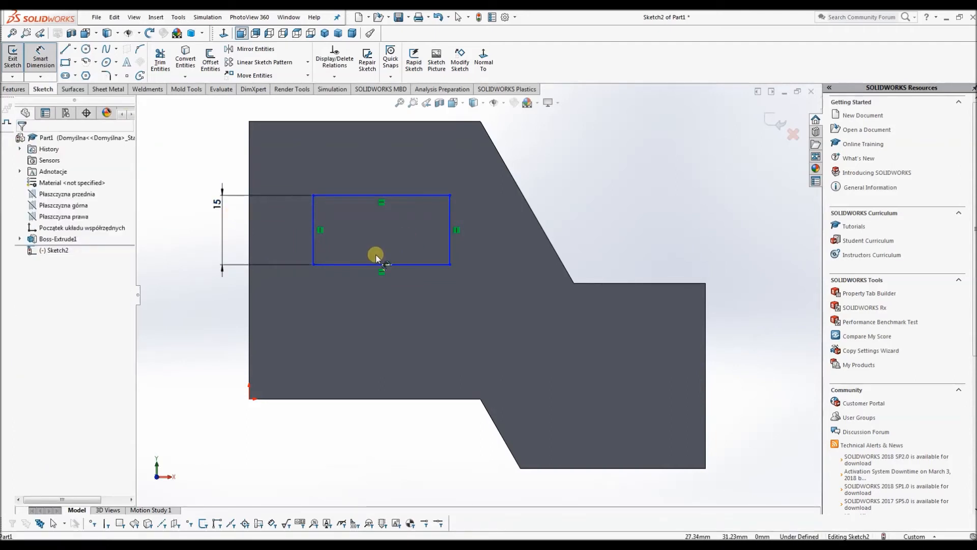
Dimension the rectangle's lower side with a width of 40 mm and end dimensioning
{"action": "left_click", "coordinate": [367, 264]}
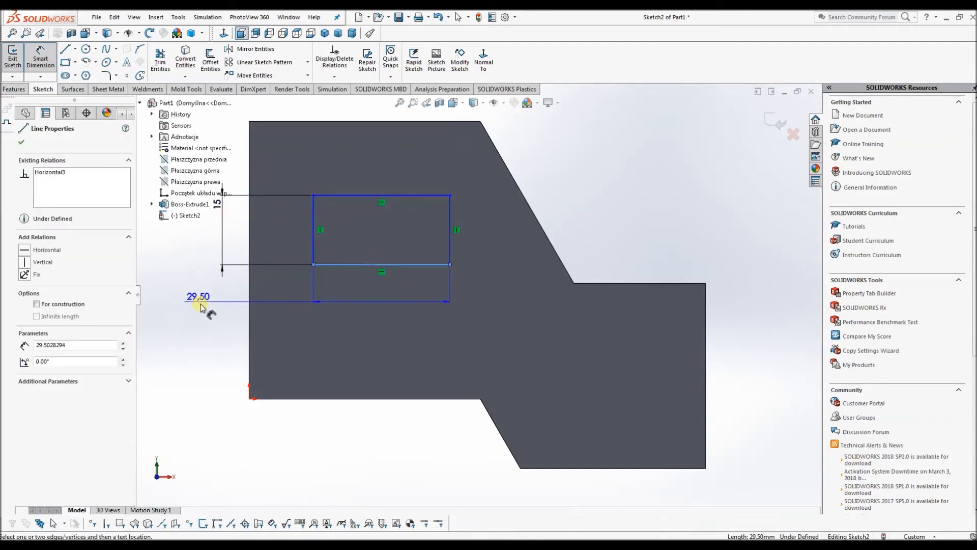
{"action": "left_click", "coordinate": [202, 307]}
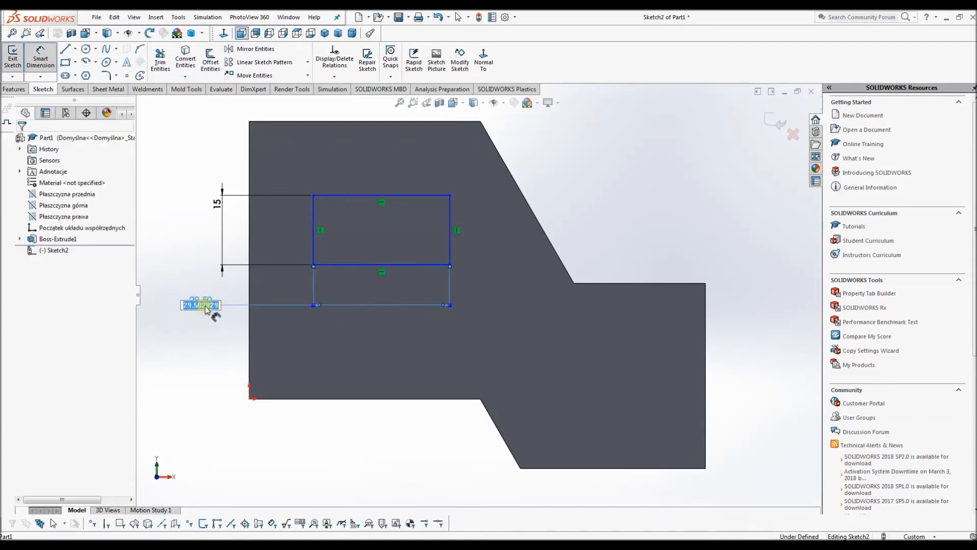
{"action": "type", "text": "40"}
{"action": "key", "text": "Return"}
{"action": "key", "text": "Escape"}
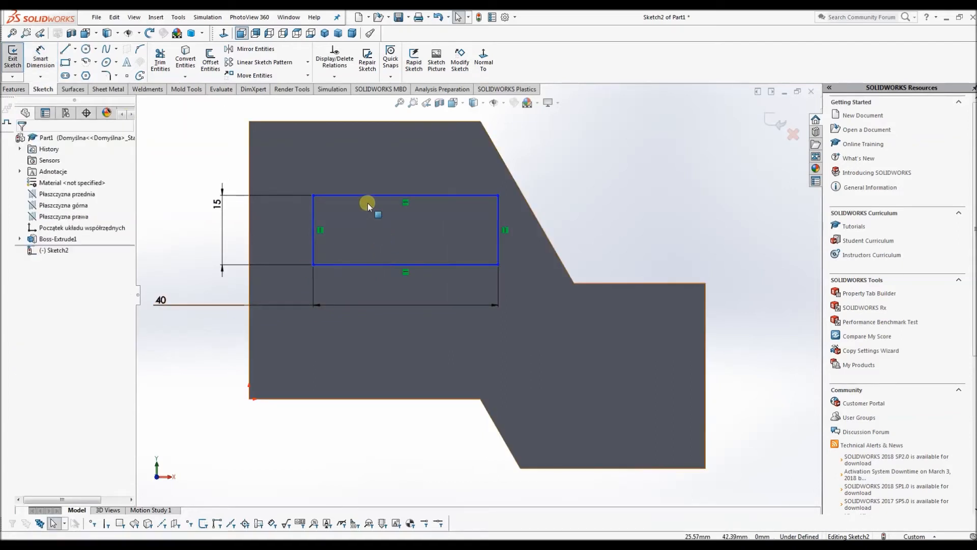
Try copying the rectangle's upper line to just above the rectangle, deleting each copy
{"action": "left_click_drag", "start_coordinate": [371, 196], "coordinate": [332, 156], "text": "ctrl"}
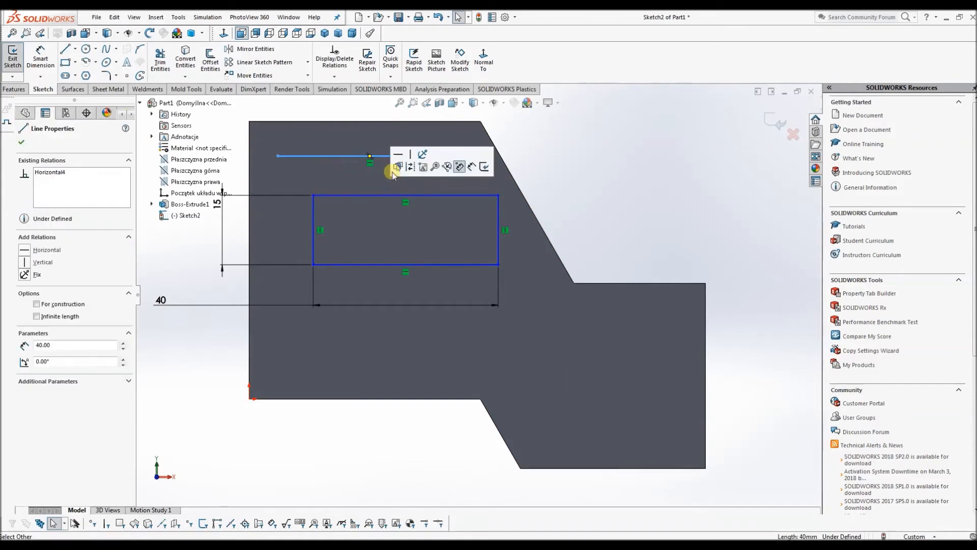
{"action": "key", "text": "Escape"}
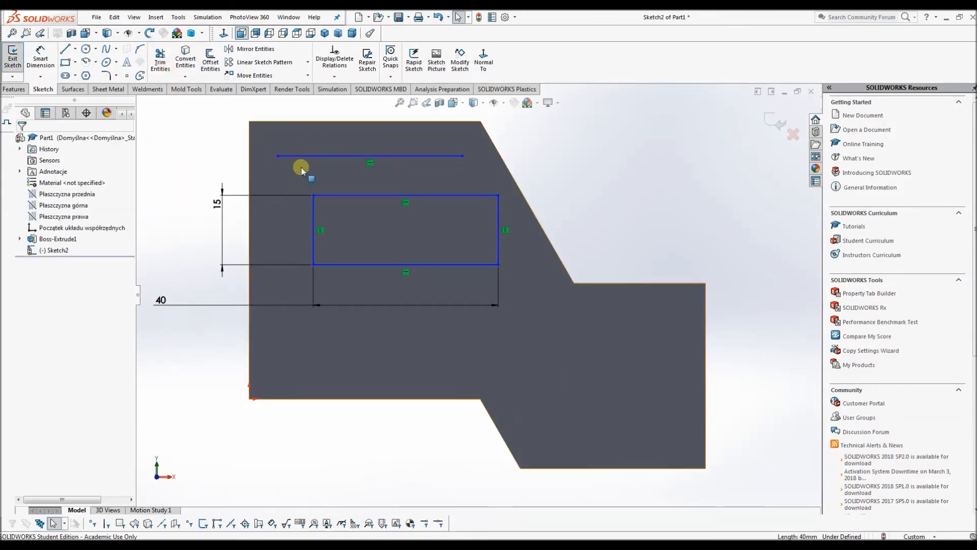
{"action": "left_click", "coordinate": [318, 156]}
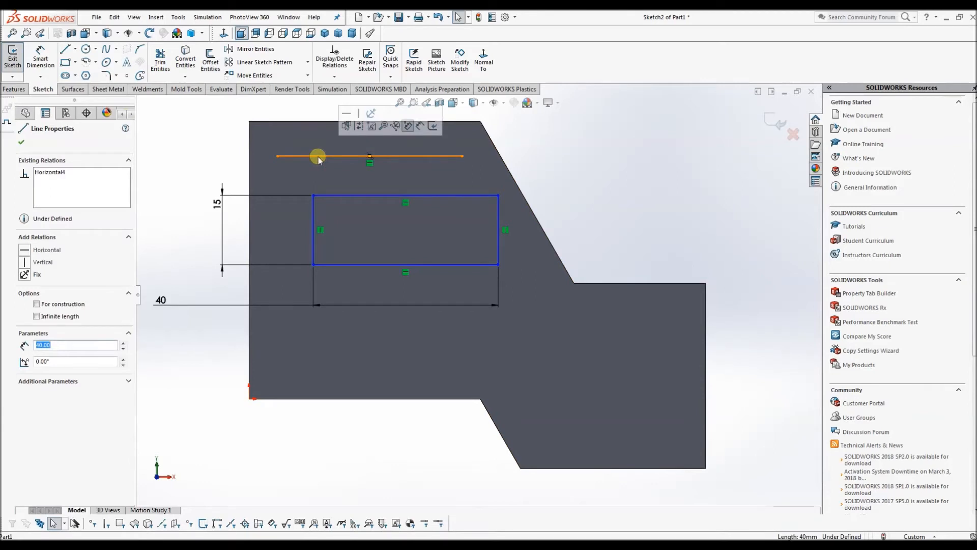
{"action": "key", "text": "Delete"}
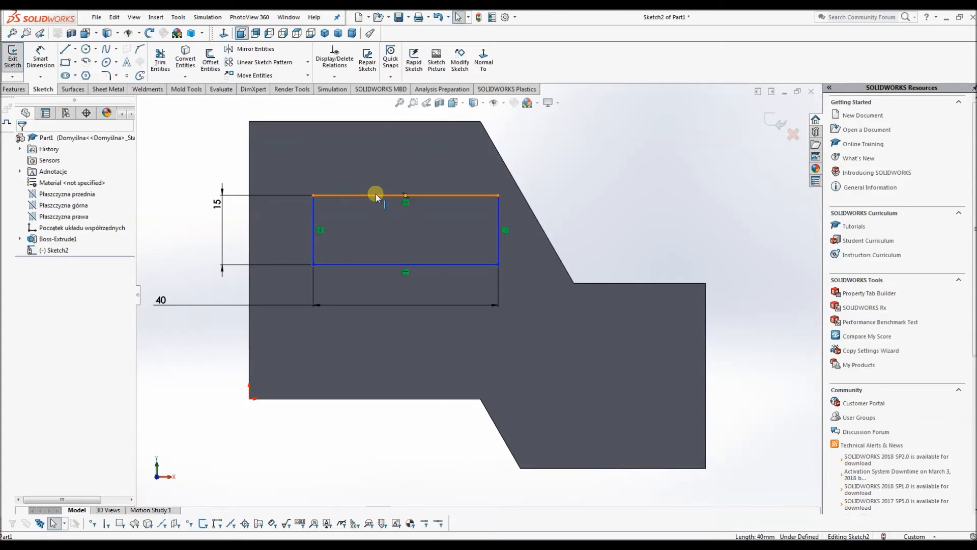
{"action": "left_click_drag", "start_coordinate": [376, 195], "coordinate": [352, 152], "text": "ctrl"}
{"action": "left_click", "coordinate": [548, 171]}
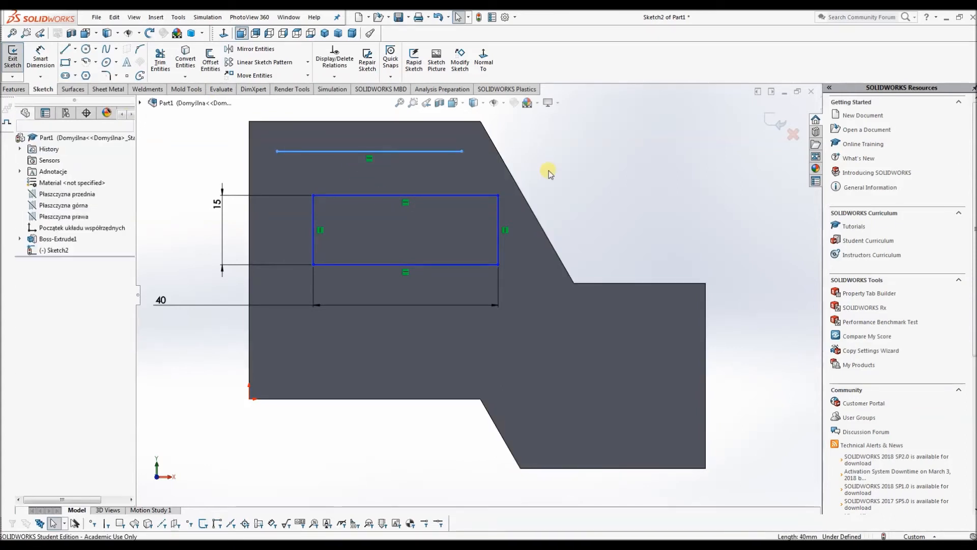
{"action": "left_click", "coordinate": [354, 152]}
{"action": "key", "text": "Delete"}
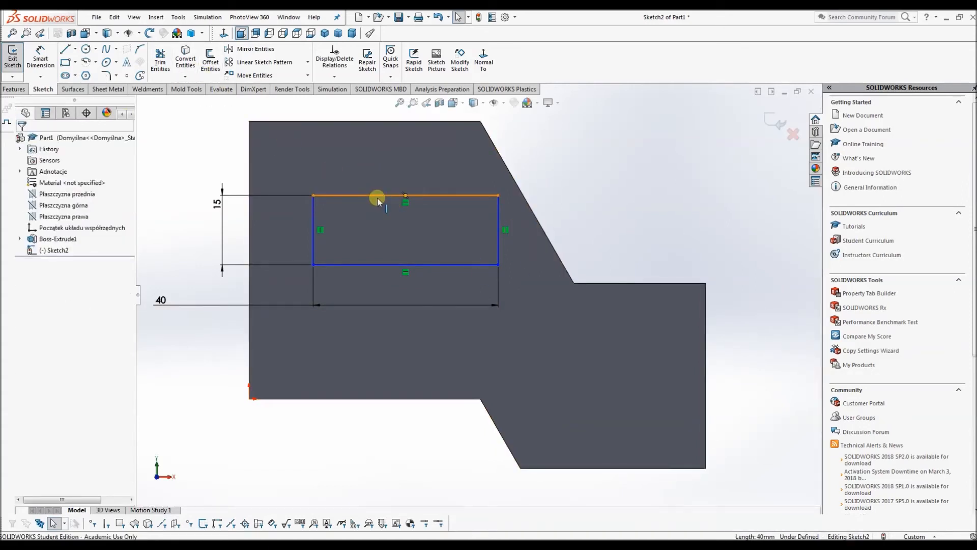
Move the whole rectangle closer to the face's left edge by its upper-left corner
{"action": "left_click_drag", "start_coordinate": [377, 197], "coordinate": [281, 188]}
{"action": "left_click", "coordinate": [600, 157]}
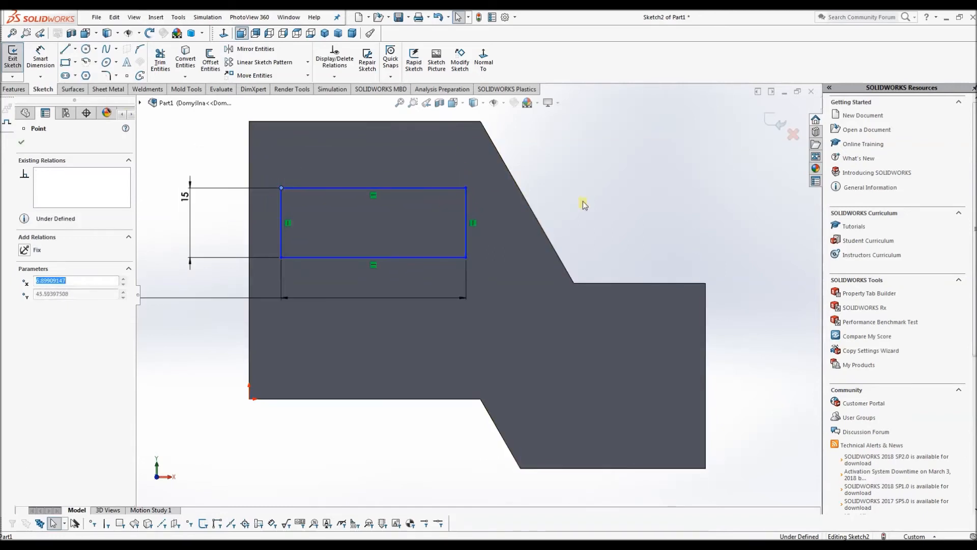
{"action": "left_click", "coordinate": [584, 203]}
Dimension the rectangle's left side 8 mm from the face's left edge and place the dimension text above the 15 mm one
{"action": "left_click", "coordinate": [40, 57]}
{"action": "left_click", "coordinate": [276, 204]}
{"action": "left_click", "coordinate": [249, 203]}
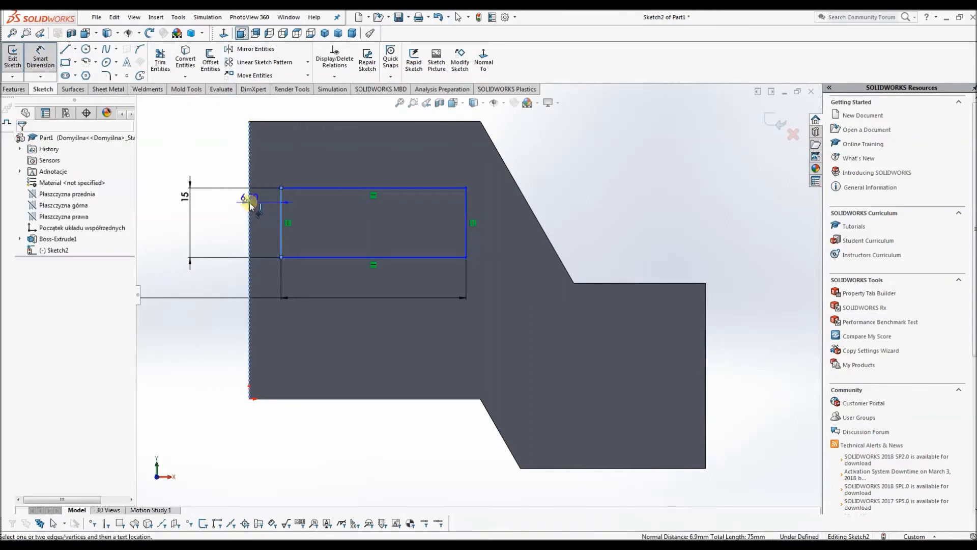
{"action": "left_click", "coordinate": [169, 206]}
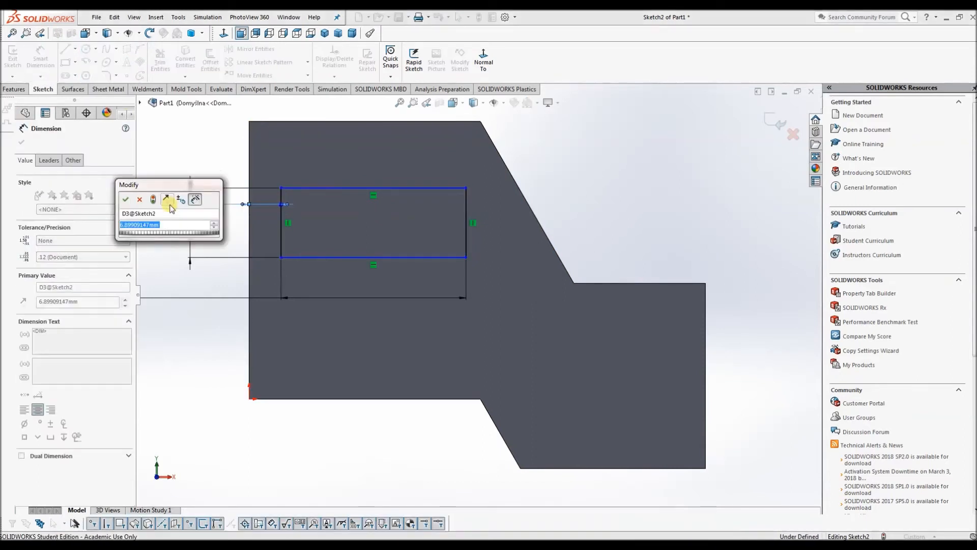
{"action": "key", "text": "Return"}
{"action": "key", "text": "Escape"}
{"action": "left_click_drag", "start_coordinate": [152, 198], "coordinate": [154, 159]}
{"action": "key", "text": "Escape"}
Dimension the rectangle's upper line 15 mm below the face's upper edge, placing the dimension beyond the sloped edge, and end dimensioning
{"action": "left_click", "coordinate": [39, 63]}
{"action": "left_click", "coordinate": [326, 188]}
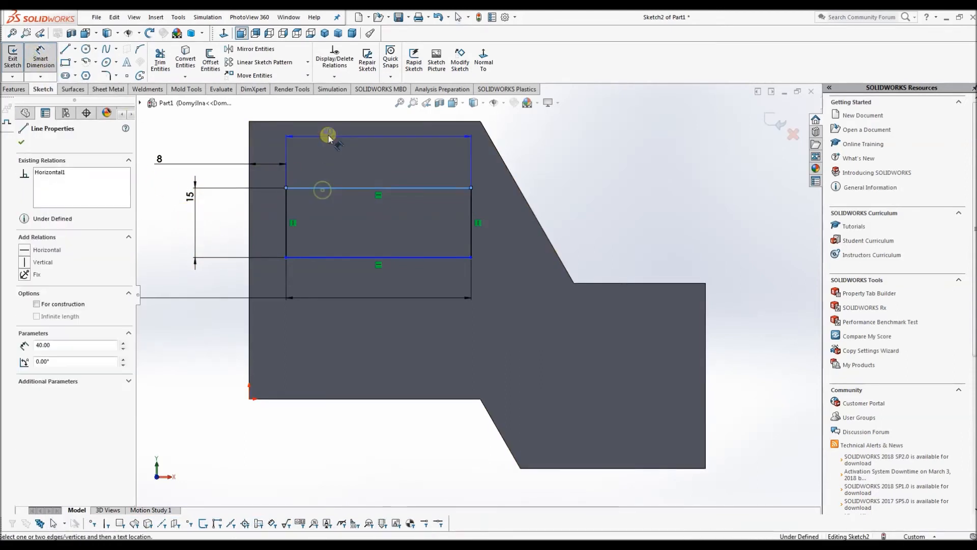
{"action": "left_click", "coordinate": [329, 121]}
{"action": "left_click", "coordinate": [596, 126]}
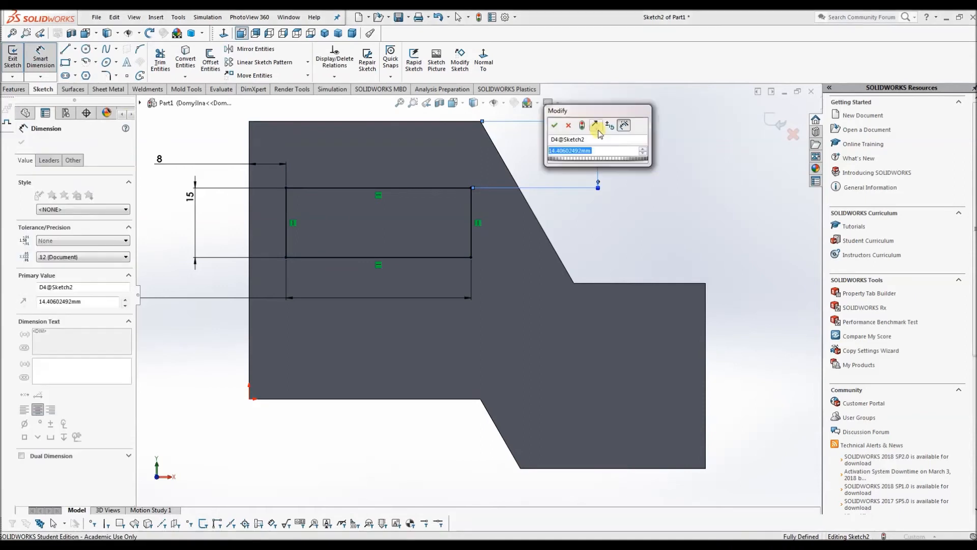
{"action": "type", "text": "15"}
{"action": "key", "text": "Return"}
{"action": "key", "text": "Escape"}
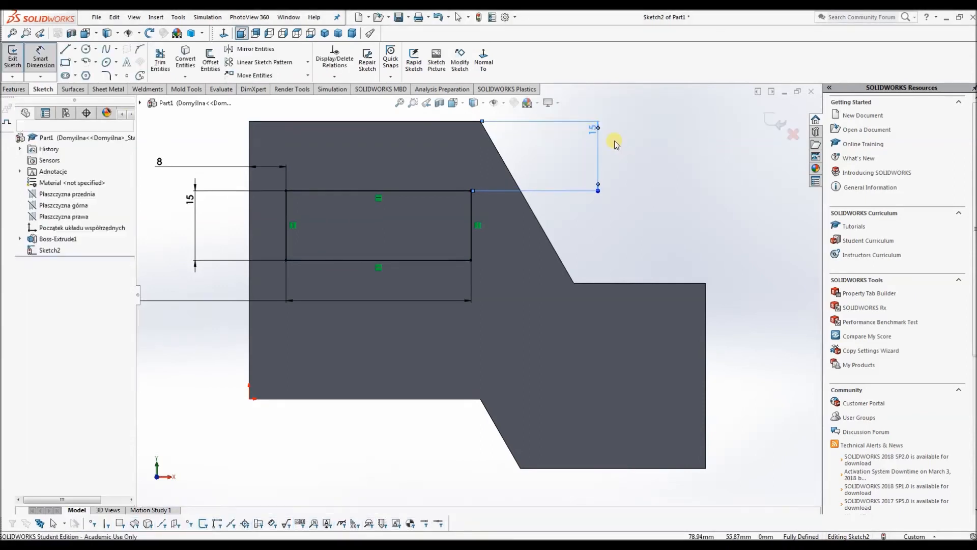
Set up a blind boss extrusion of the rectangle sketch rising from the base, with a depth of 40 mm
{"action": "left_click", "coordinate": [15, 89]}
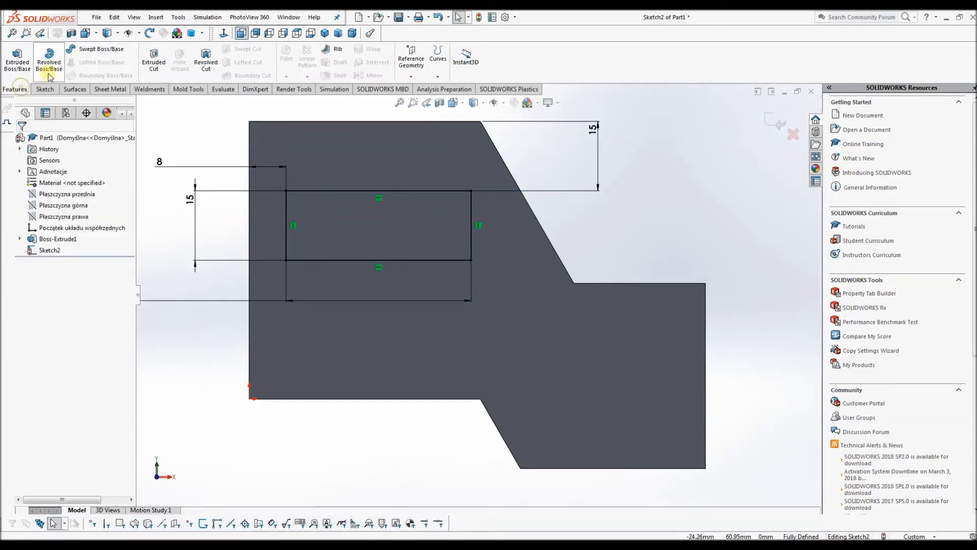
{"action": "left_click", "coordinate": [20, 57]}
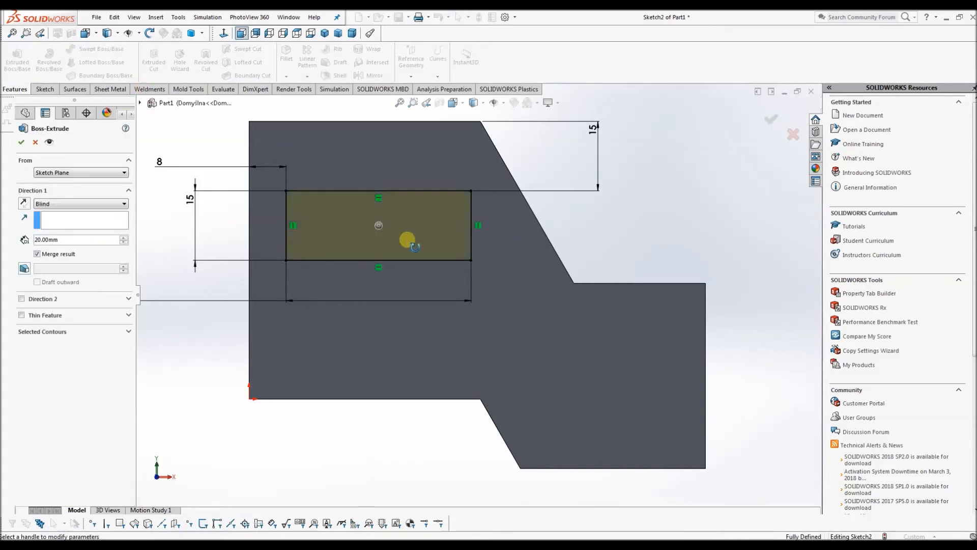
{"action": "middle_click_drag", "start_coordinate": [440, 201], "coordinate": [406, 153]}
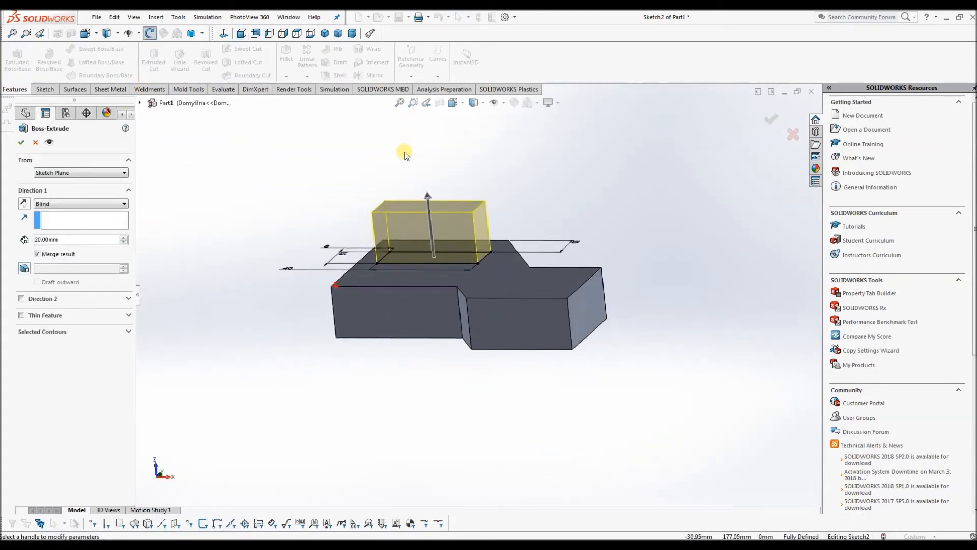
{"action": "scroll", "coordinate": [462, 216], "scroll_direction": "down", "scroll_amount": 4}
{"action": "middle_click_drag", "start_coordinate": [488, 212], "coordinate": [475, 231]}
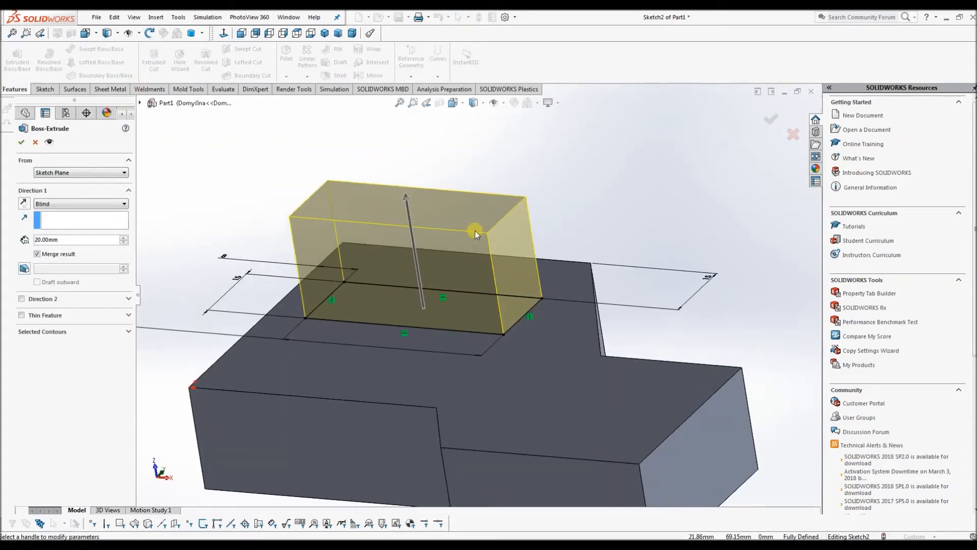
{"action": "scroll", "coordinate": [437, 216], "scroll_direction": "up", "scroll_amount": 2}
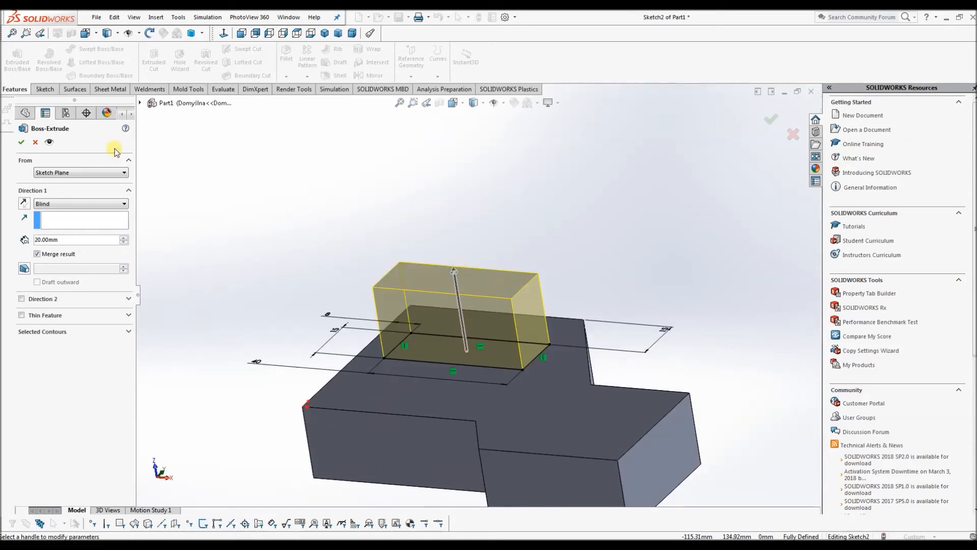
{"action": "left_click", "coordinate": [124, 237]}
{"action": "left_click", "coordinate": [124, 238]}
{"action": "left_click", "coordinate": [124, 238]}
{"action": "left_click", "coordinate": [123, 238]}
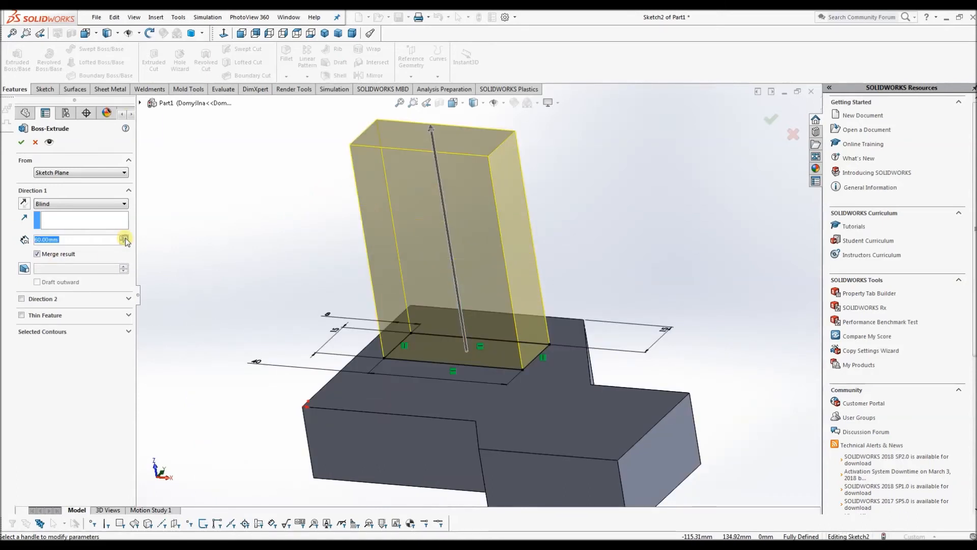
{"action": "left_click", "coordinate": [124, 241]}
{"action": "mouse_move", "coordinate": [298, 231]}
{"action": "middle_mouse_down"}
{"action": "mouse_move", "coordinate": [351, 228]}
{"action": "mouse_move", "coordinate": [309, 229]}
{"action": "middle_mouse_up"}
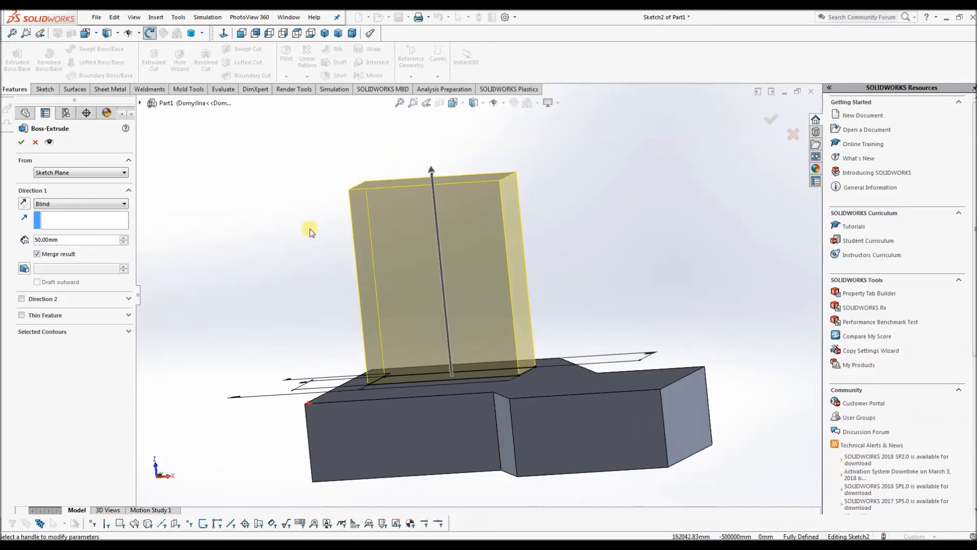
{"action": "left_click", "coordinate": [124, 243]}
{"action": "middle_click_drag", "start_coordinate": [381, 223], "coordinate": [364, 256]}
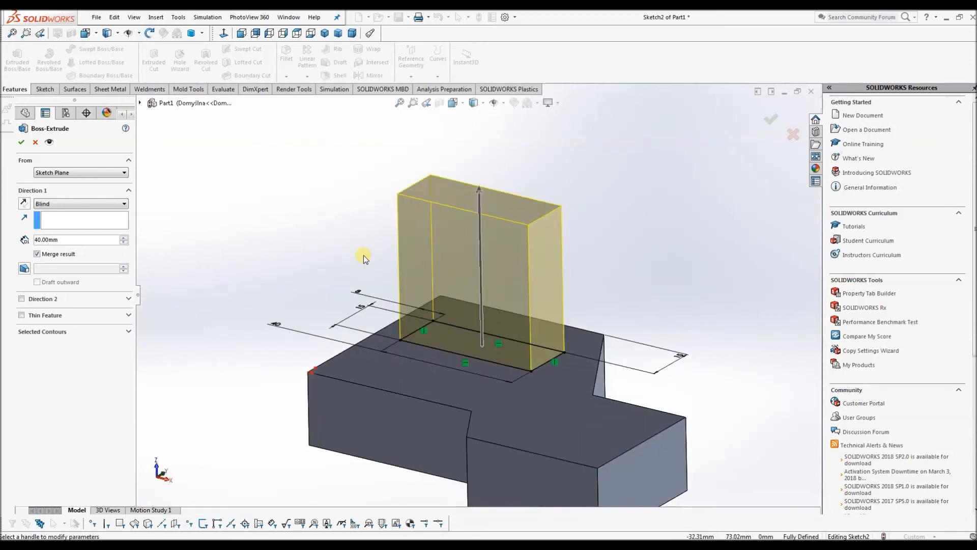
{"action": "mouse_move", "coordinate": [517, 279]}
{"action": "middle_mouse_down"}
{"action": "mouse_move", "coordinate": [506, 246]}
{"action": "mouse_move", "coordinate": [504, 274]}
{"action": "middle_mouse_up"}
Reverse the extrusion direction down through the base, inspect the preview, and flip it back upward
{"action": "left_click", "coordinate": [24, 203]}
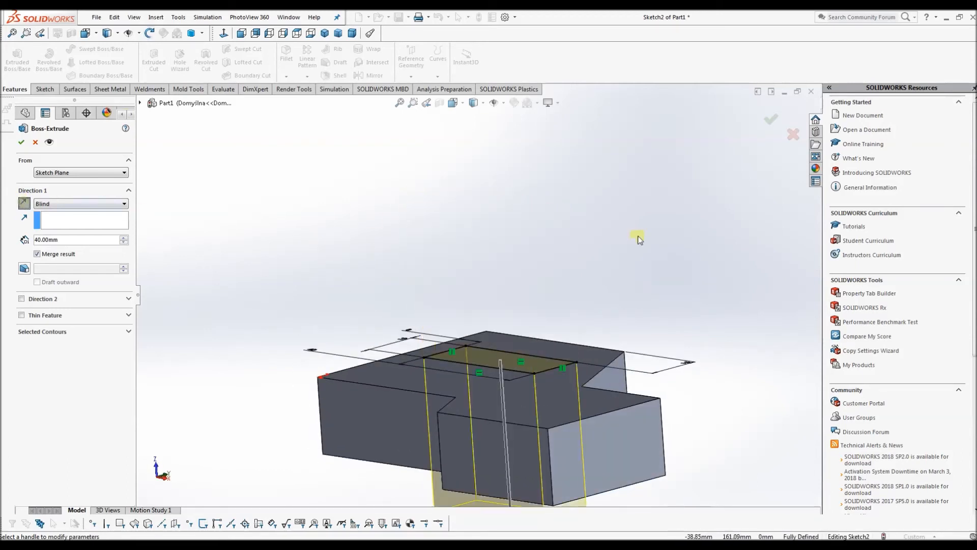
{"action": "scroll", "coordinate": [575, 322], "scroll_direction": "down", "scroll_amount": 3}
{"action": "scroll", "coordinate": [519, 346], "scroll_direction": "up", "scroll_amount": 4}
{"action": "scroll", "coordinate": [519, 346], "scroll_direction": "up", "scroll_amount": 3}
{"action": "mouse_move", "coordinate": [497, 354]}
{"action": "middle_mouse_down"}
{"action": "mouse_move", "coordinate": [513, 322]}
{"action": "mouse_move", "coordinate": [493, 361]}
{"action": "middle_mouse_up"}
{"action": "scroll", "coordinate": [493, 361], "scroll_direction": "up", "scroll_amount": 1}
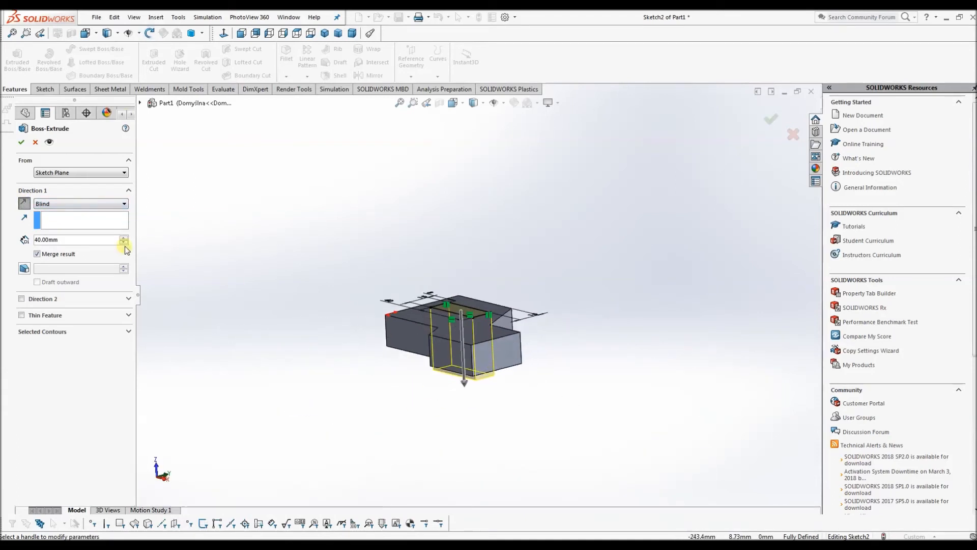
{"action": "left_click", "coordinate": [23, 204]}
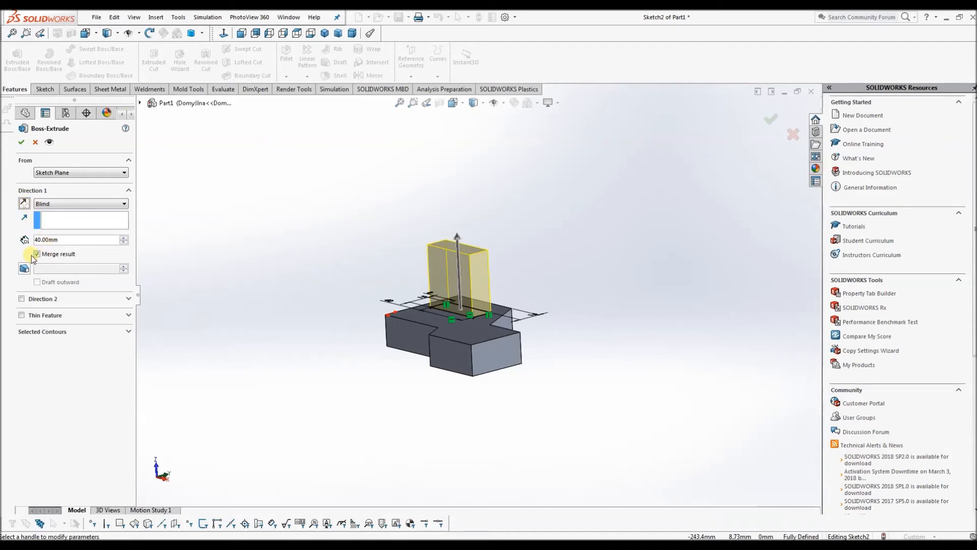
Switch the Merge result option off and on again, and complete the boss extrusion
{"action": "middle_click_drag", "start_coordinate": [381, 252], "coordinate": [448, 267]}
{"action": "scroll", "coordinate": [467, 286], "scroll_direction": "down", "scroll_amount": 3}
{"action": "middle_click_drag", "start_coordinate": [441, 313], "coordinate": [327, 329]}
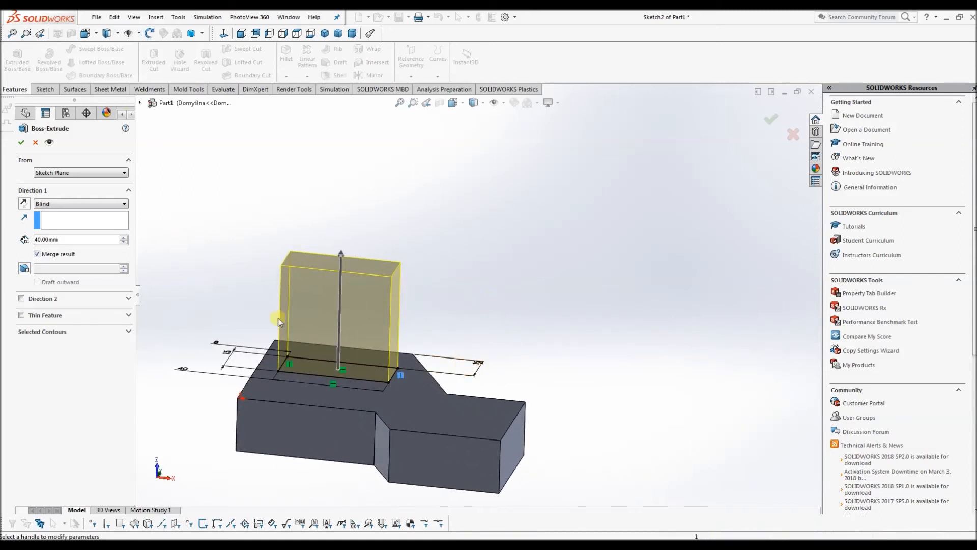
{"action": "left_click", "coordinate": [38, 253]}
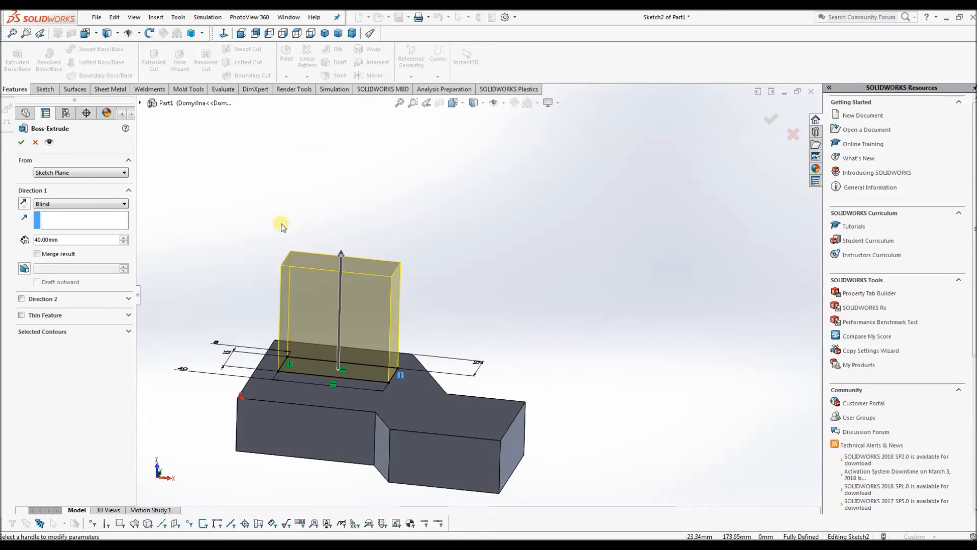
{"action": "left_click", "coordinate": [54, 253]}
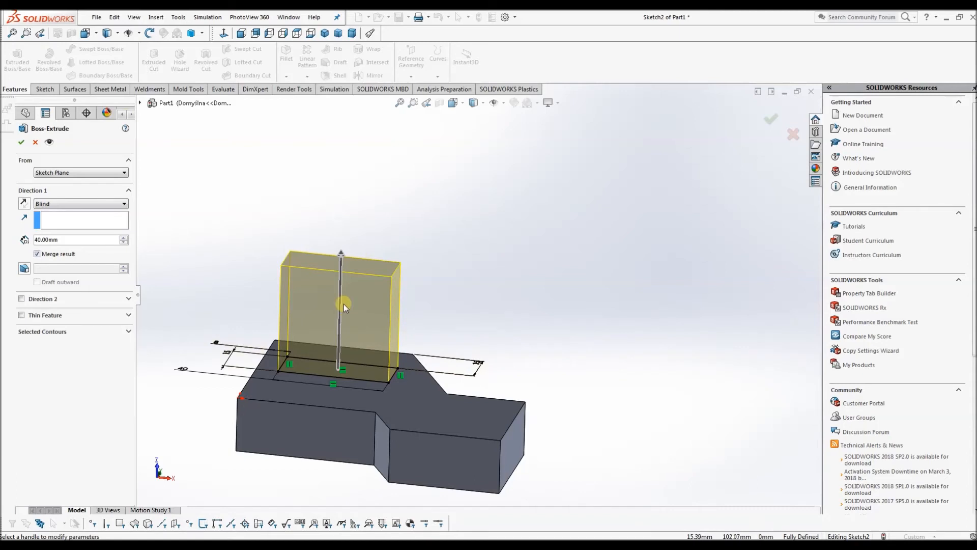
{"action": "left_click", "coordinate": [23, 142]}
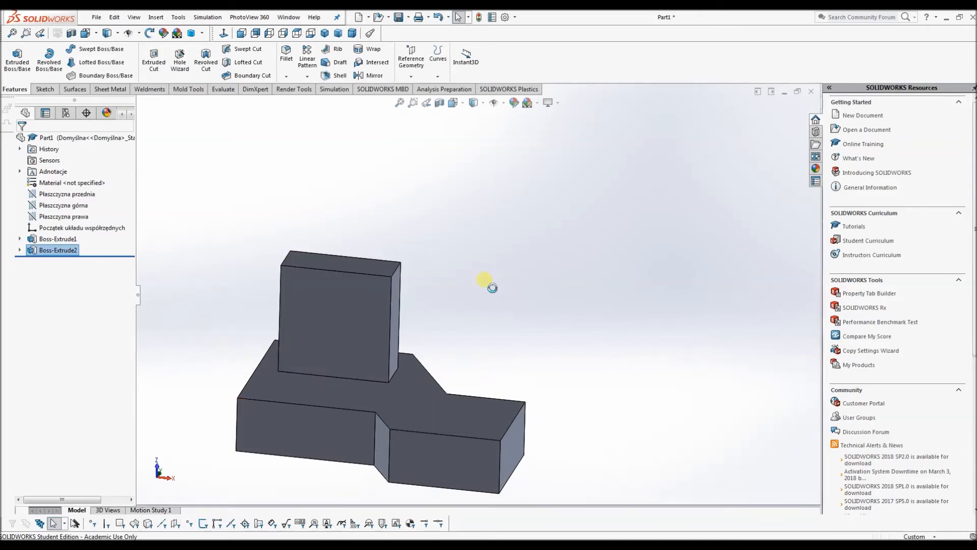
Examine the two-block solid from several angles, including straight on to the tall block's front face
{"action": "middle_click_drag", "start_coordinate": [437, 297], "coordinate": [447, 318]}
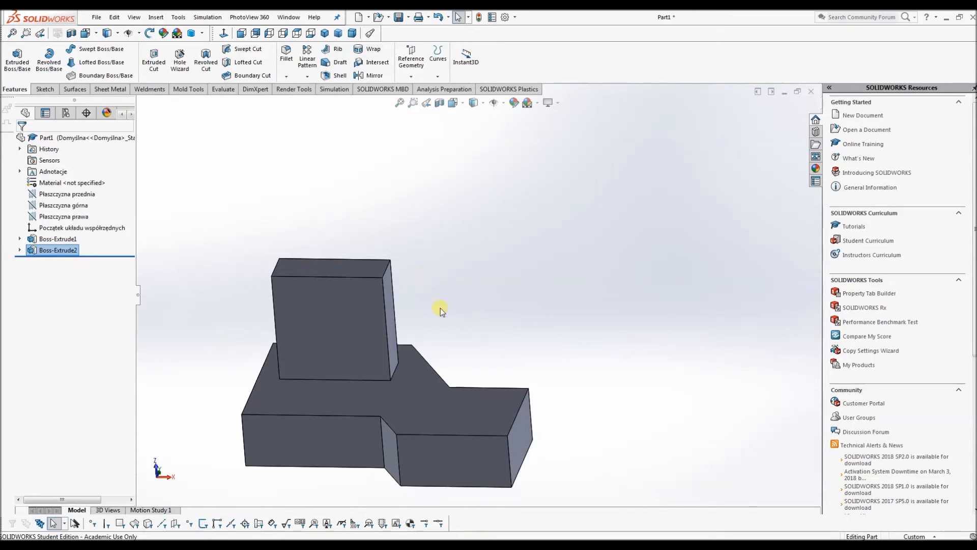
{"action": "left_click", "coordinate": [508, 310]}
{"action": "middle_click_drag", "start_coordinate": [391, 355], "coordinate": [414, 349]}
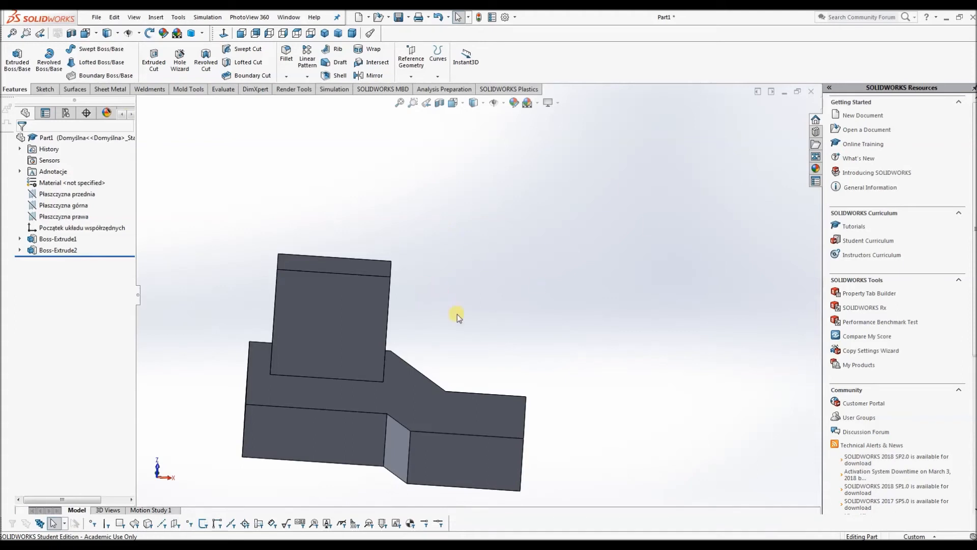
{"action": "middle_click_drag", "start_coordinate": [497, 296], "coordinate": [480, 277]}
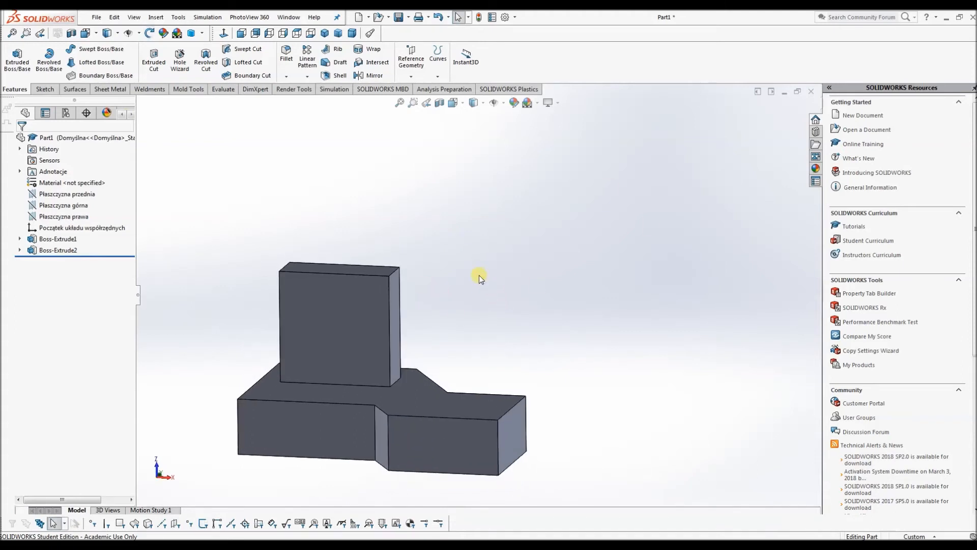
{"action": "left_click", "coordinate": [341, 316]}
{"action": "key", "text": "ctrl+8"}
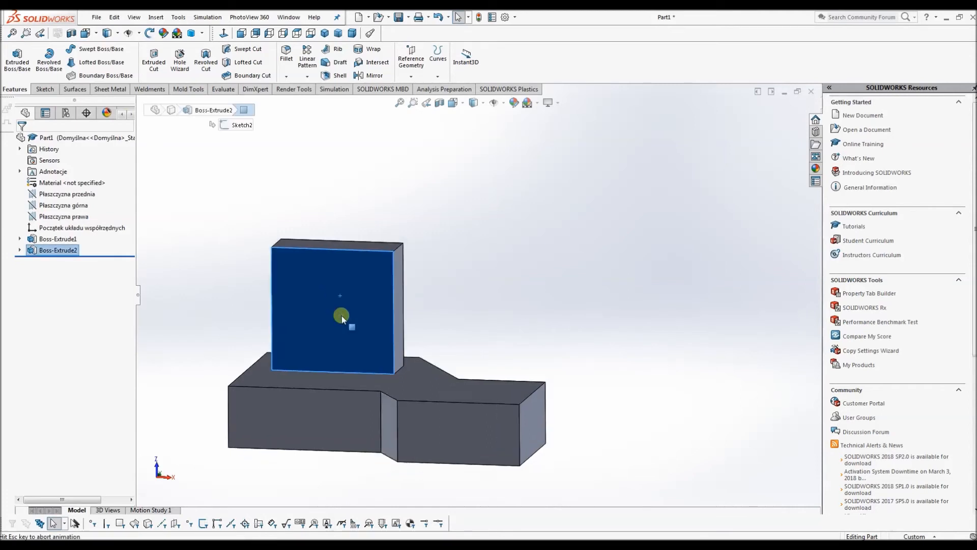
{"action": "left_click", "coordinate": [537, 273]}
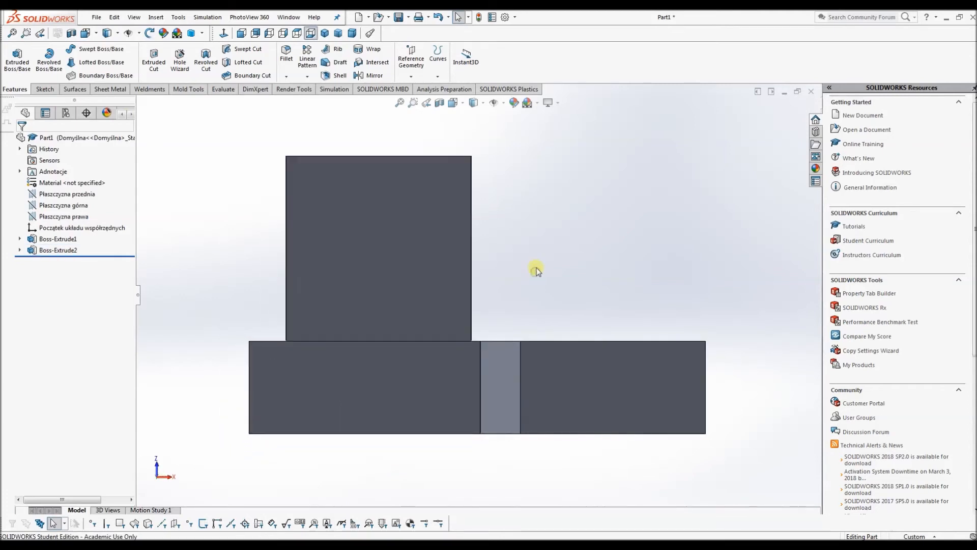
{"action": "middle_click_drag", "start_coordinate": [537, 272], "coordinate": [490, 321]}
{"action": "scroll", "coordinate": [490, 292], "scroll_direction": "up", "scroll_amount": 3}
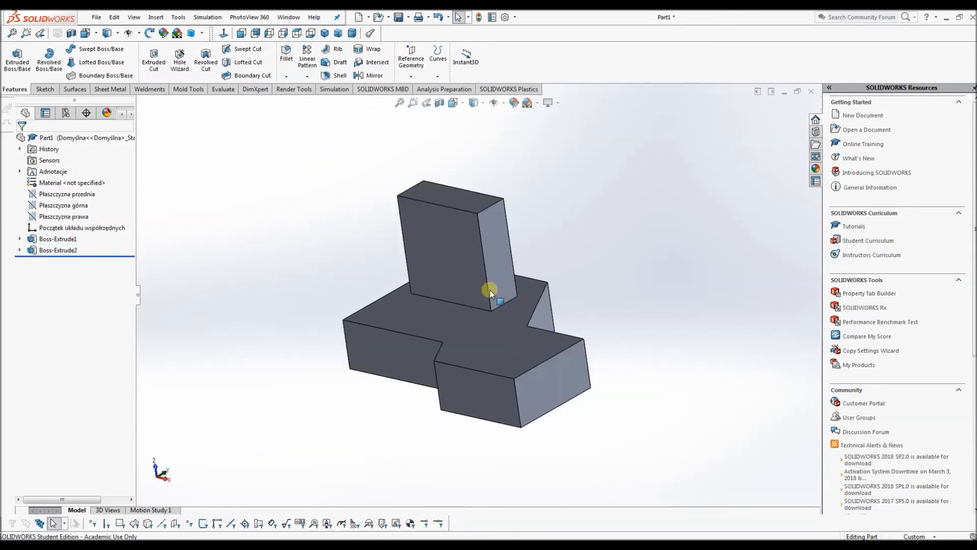
View the tall block's front face straight on and sketch a vertical centerline about 19 mm down from its upper edge's midpoint
{"action": "left_click", "coordinate": [453, 245]}
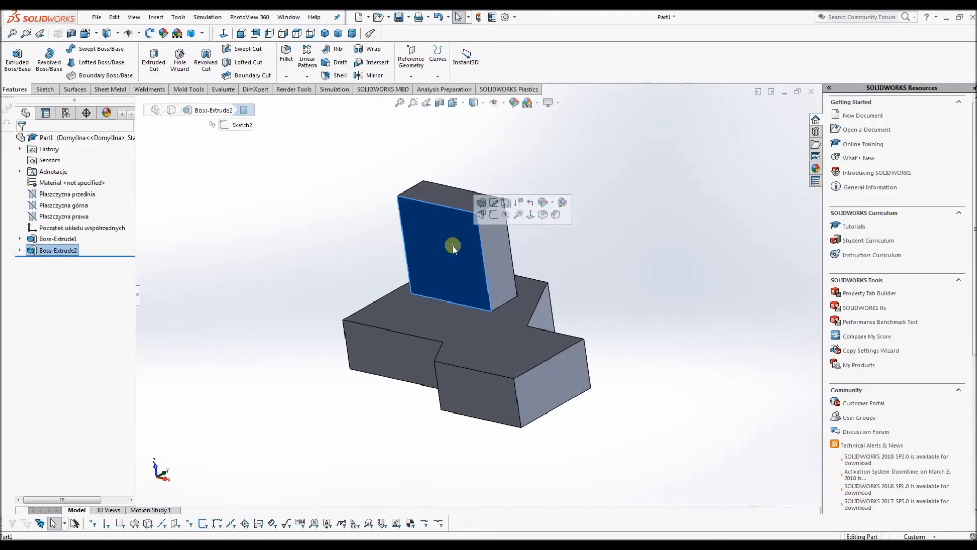
{"action": "right_click", "coordinate": [455, 257]}
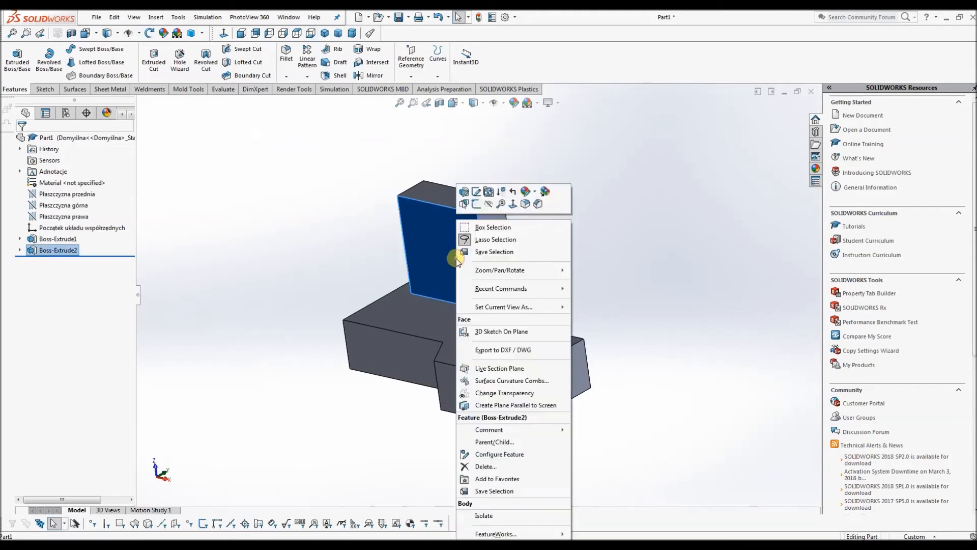
{"action": "left_click", "coordinate": [505, 204]}
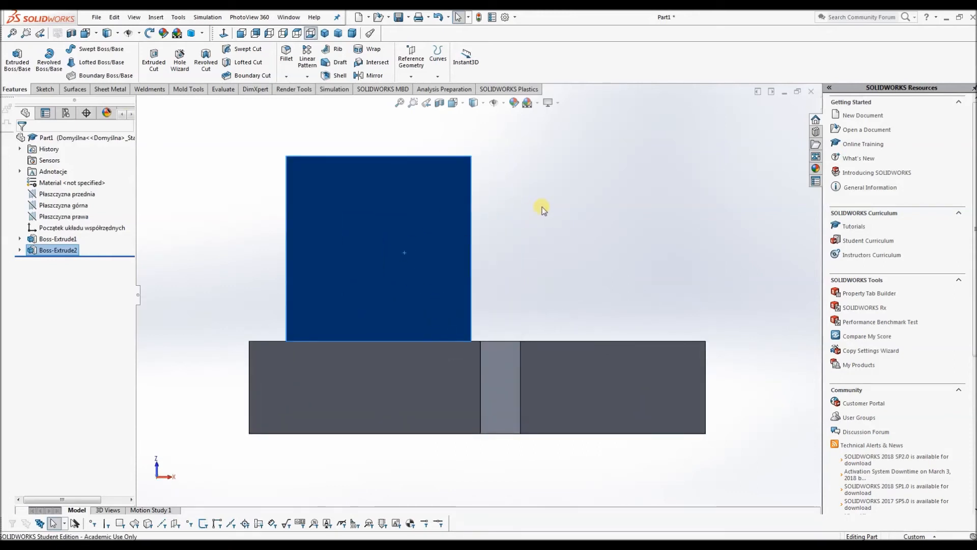
{"action": "left_click", "coordinate": [43, 89]}
{"action": "left_click", "coordinate": [75, 49]}
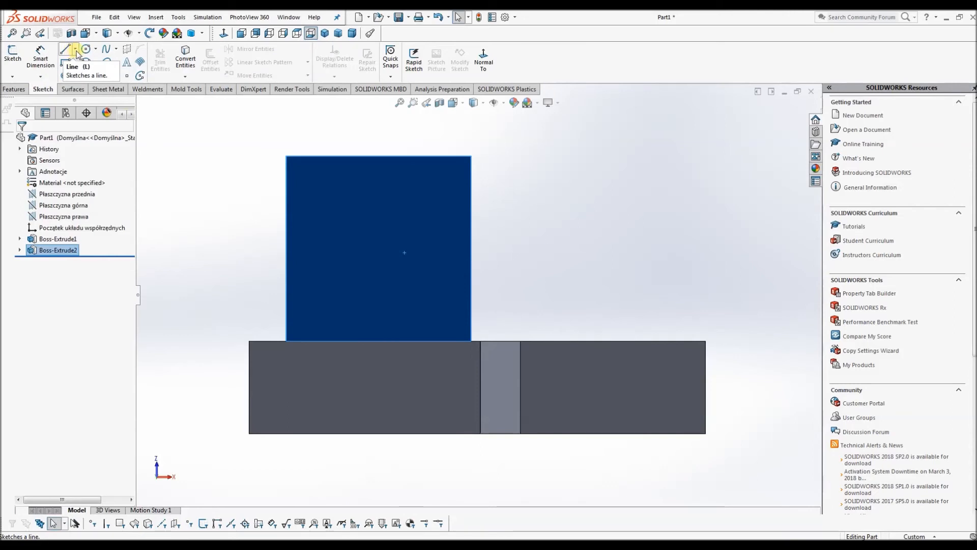
{"action": "left_click", "coordinate": [86, 74]}
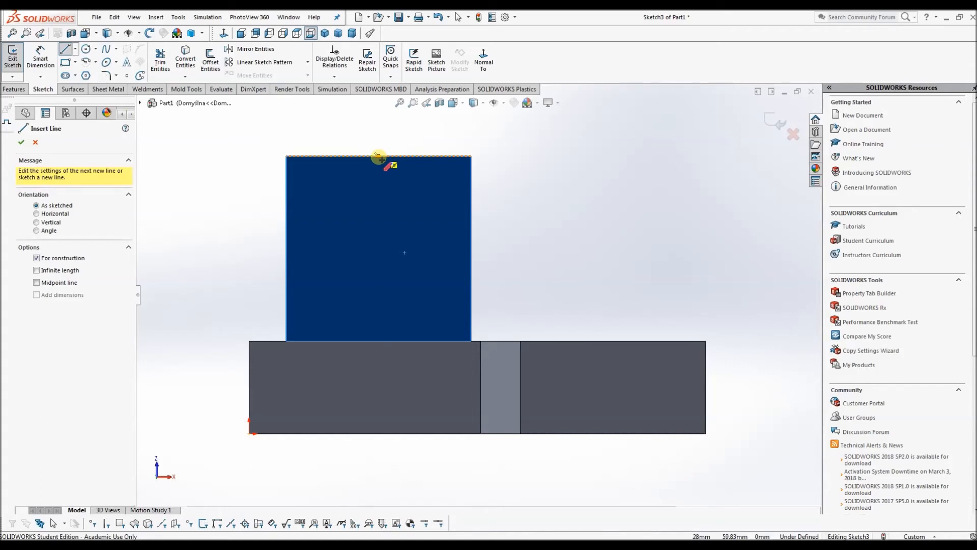
{"action": "left_click", "coordinate": [378, 156]}
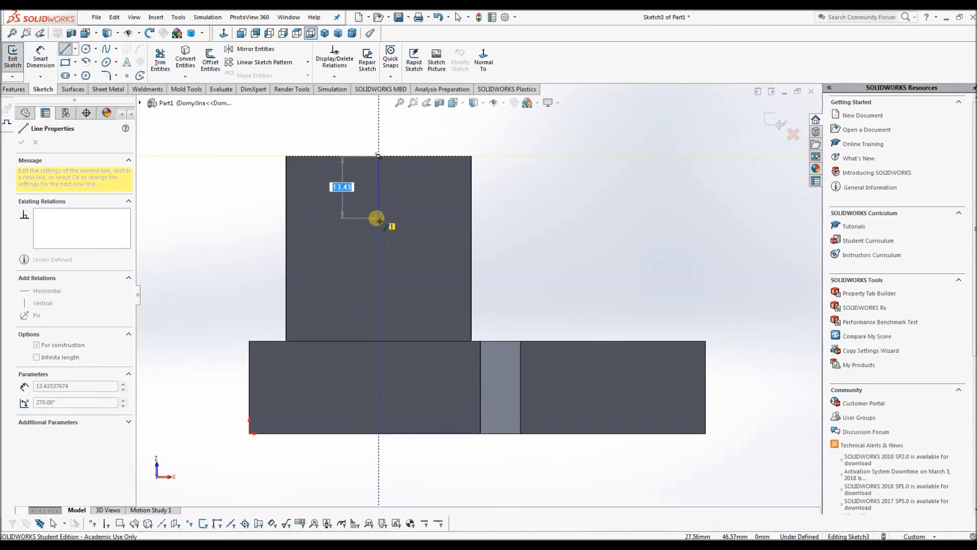
{"action": "left_click", "coordinate": [378, 244]}
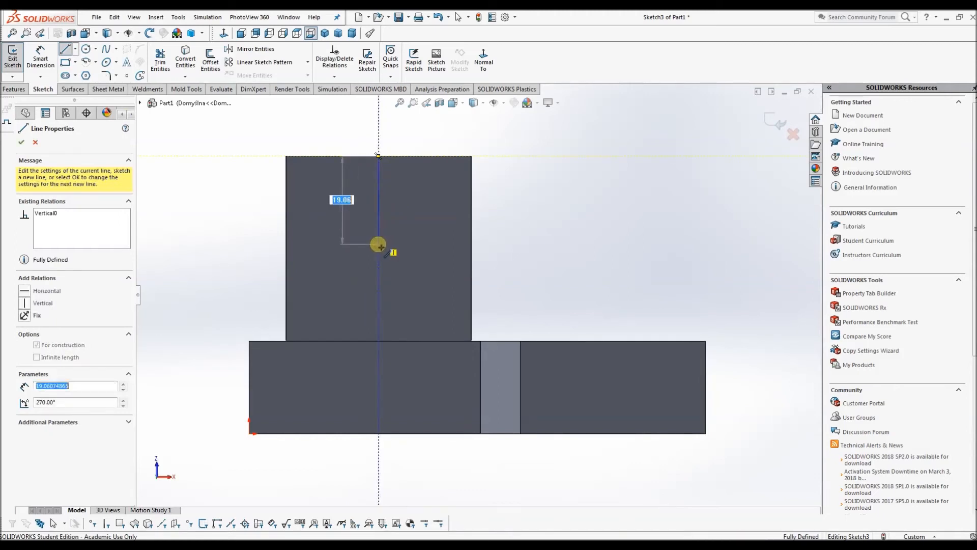
{"action": "key", "text": "Escape"}
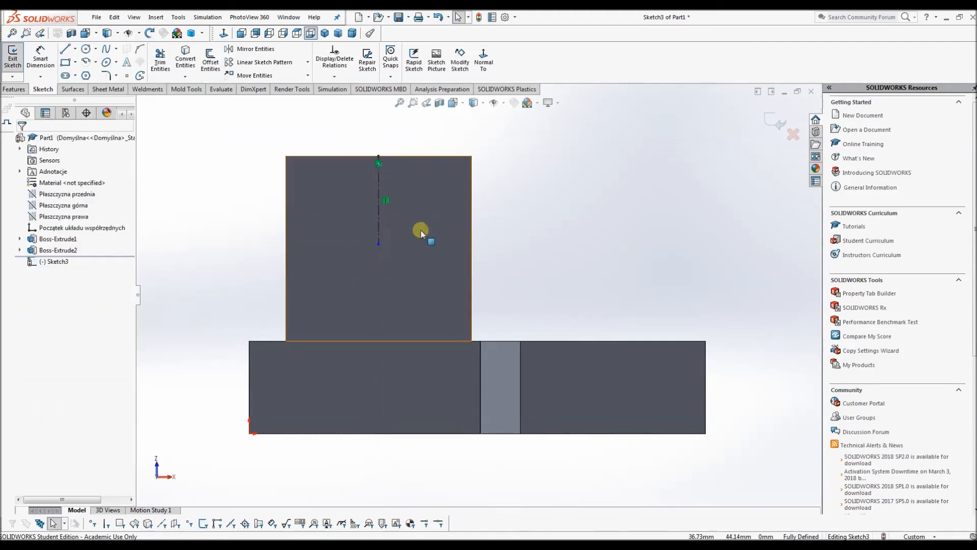
Check the midpoint relation at the centerline's upper end and move its lower endpoint slightly upward
{"action": "left_click", "coordinate": [379, 167]}
{"action": "left_click", "coordinate": [589, 155]}
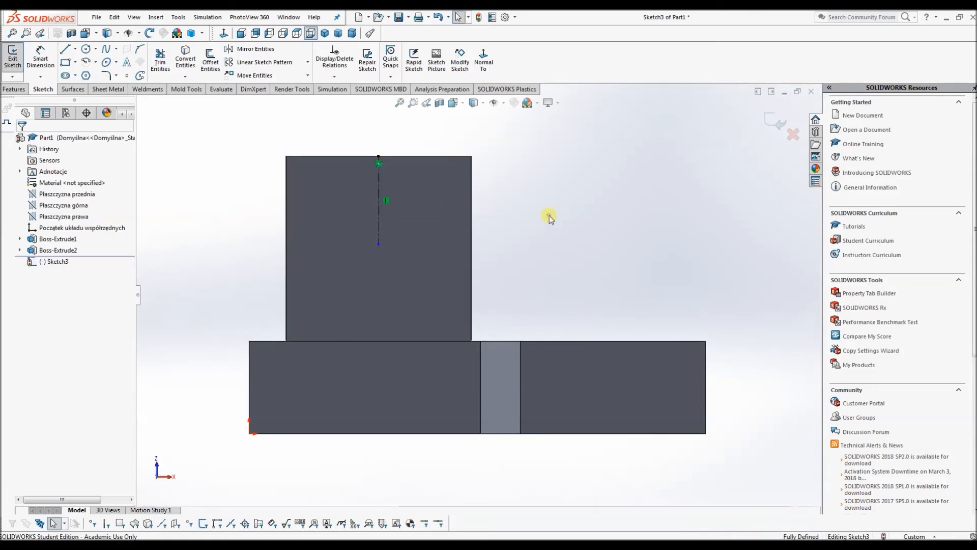
{"action": "mouse_move", "coordinate": [382, 245]}
{"action": "left_mouse_down"}
{"action": "mouse_move", "coordinate": [384, 201]}
{"action": "mouse_move", "coordinate": [378, 238]}
{"action": "left_mouse_up"}
{"action": "left_click", "coordinate": [602, 234]}
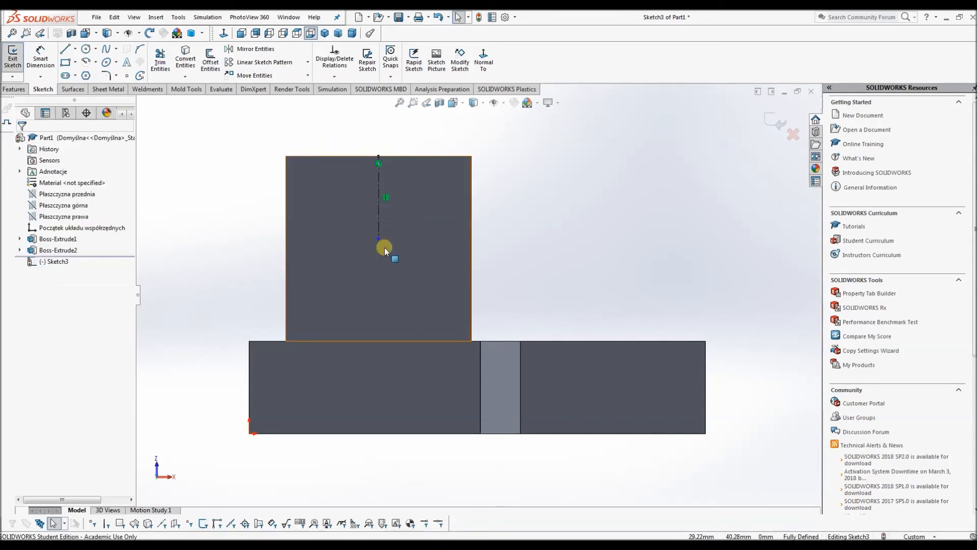
Dimension the vertical centerline's length from the block's upper edge and set it to 20 mm
{"action": "left_click", "coordinate": [40, 55]}
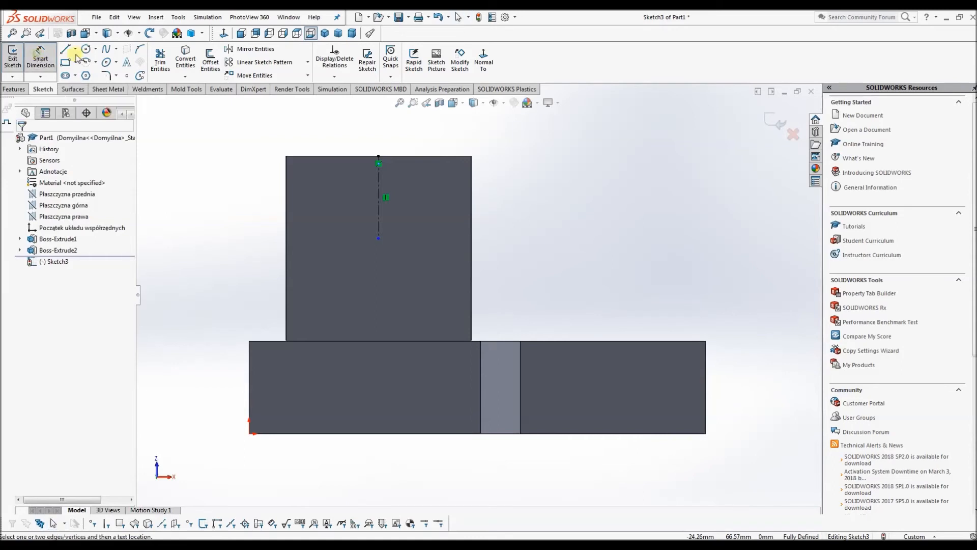
{"action": "left_click", "coordinate": [375, 183]}
{"action": "left_click", "coordinate": [234, 189]}
{"action": "type", "text": "20"}
{"action": "key", "text": "Return"}
{"action": "key", "text": "Escape"}
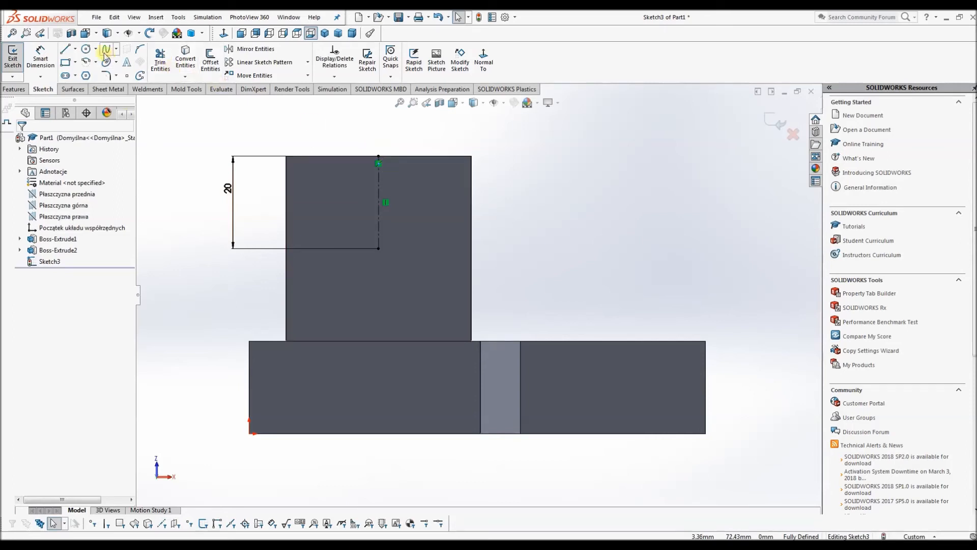
Sketch a circle about 19 mm in diameter to the right of the centerline, near the block's right edge
{"action": "left_click", "coordinate": [86, 48]}
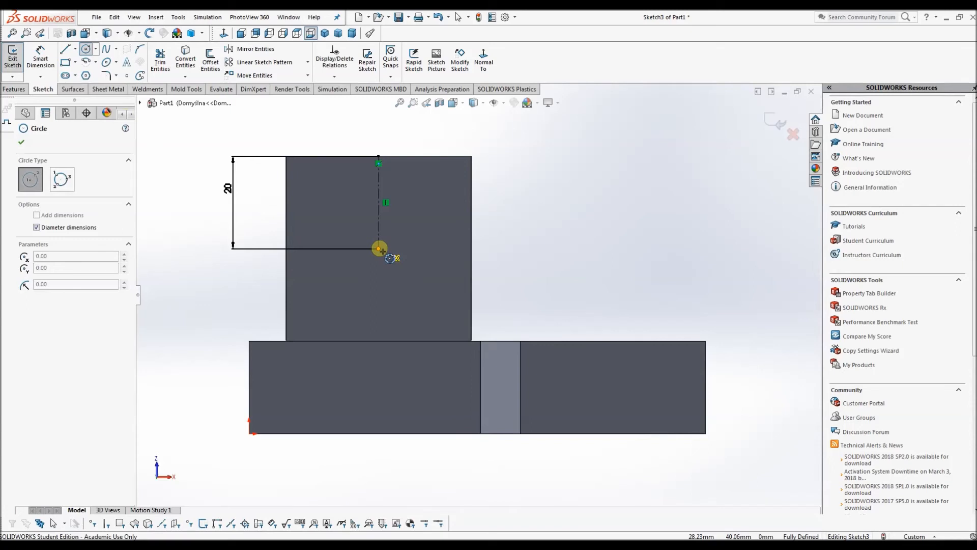
{"action": "left_click", "coordinate": [430, 222]}
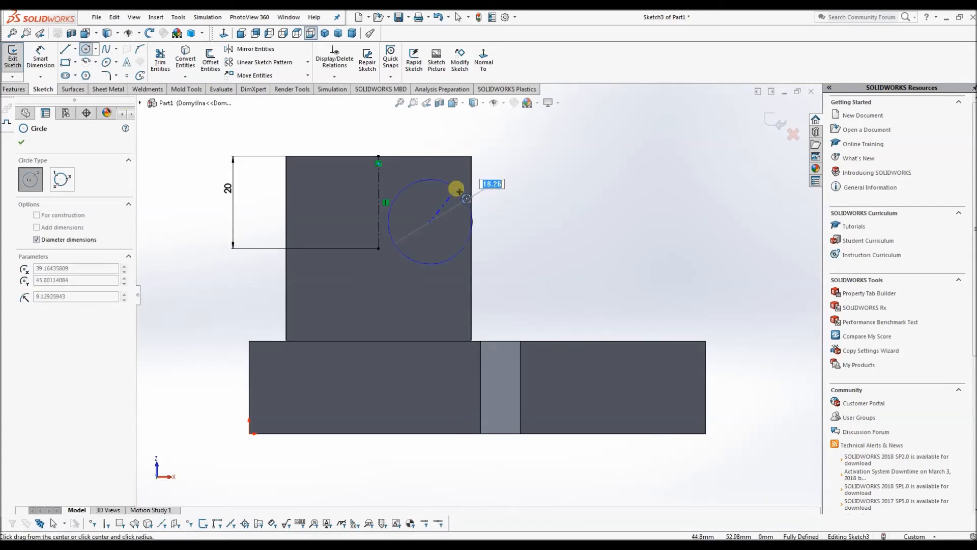
{"action": "key", "text": "Escape"}
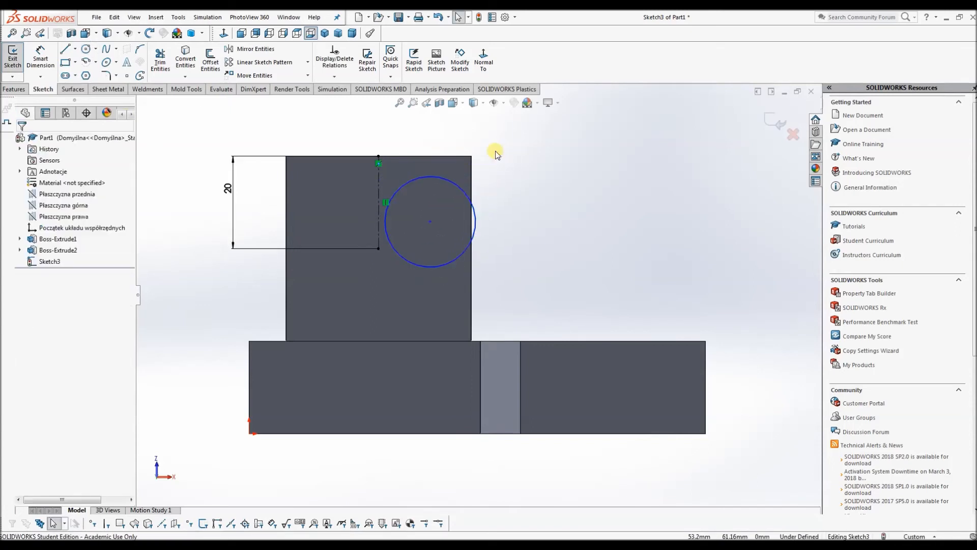
{"action": "left_click", "coordinate": [39, 52]}
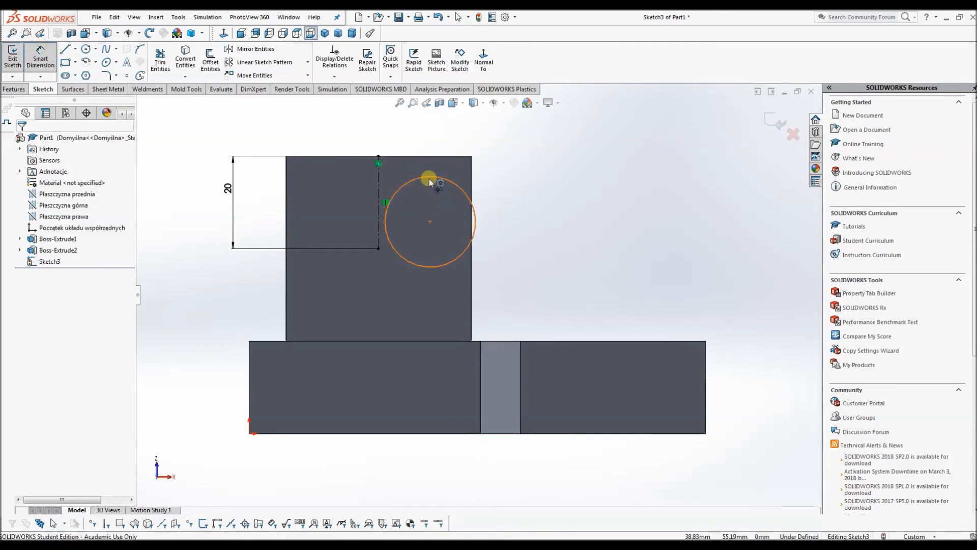
{"action": "left_click", "coordinate": [429, 177]}
{"action": "left_click", "coordinate": [436, 156]}
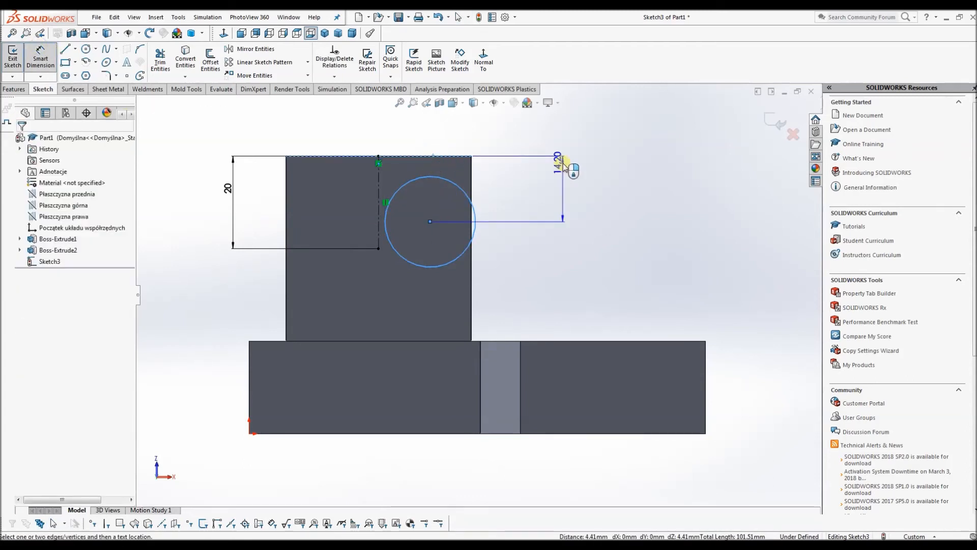
{"action": "left_click", "coordinate": [470, 164]}
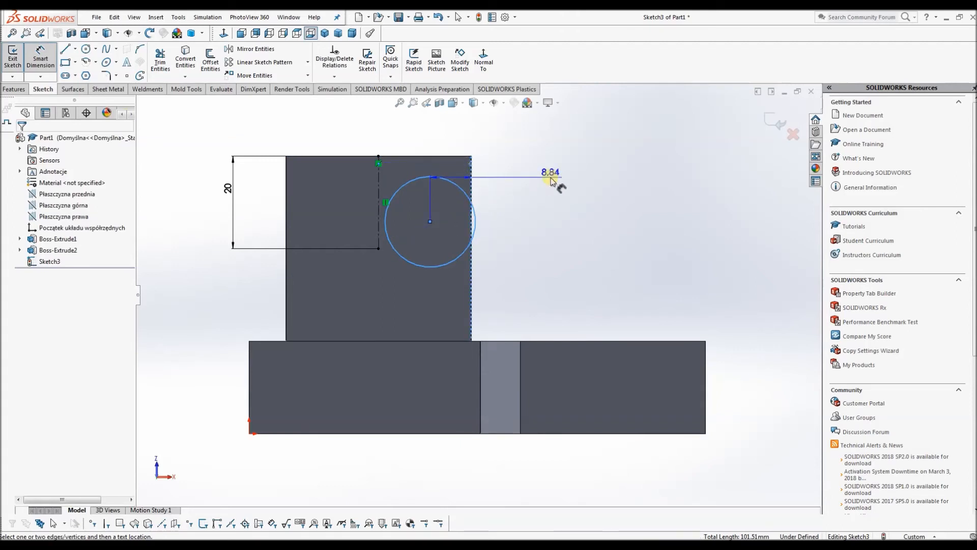
{"action": "key", "text": "Escape"}
{"action": "key", "text": "Escape"}
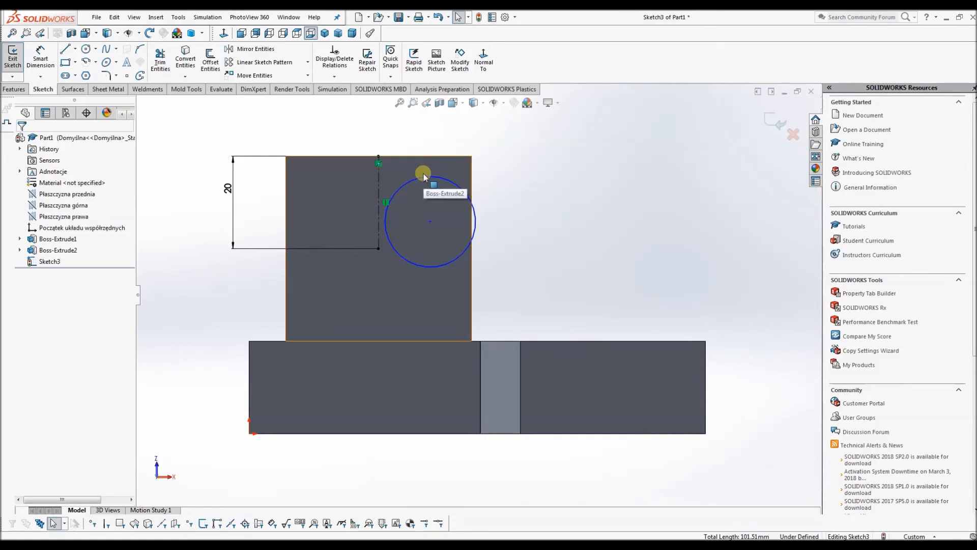
{"action": "left_click", "coordinate": [400, 171]}
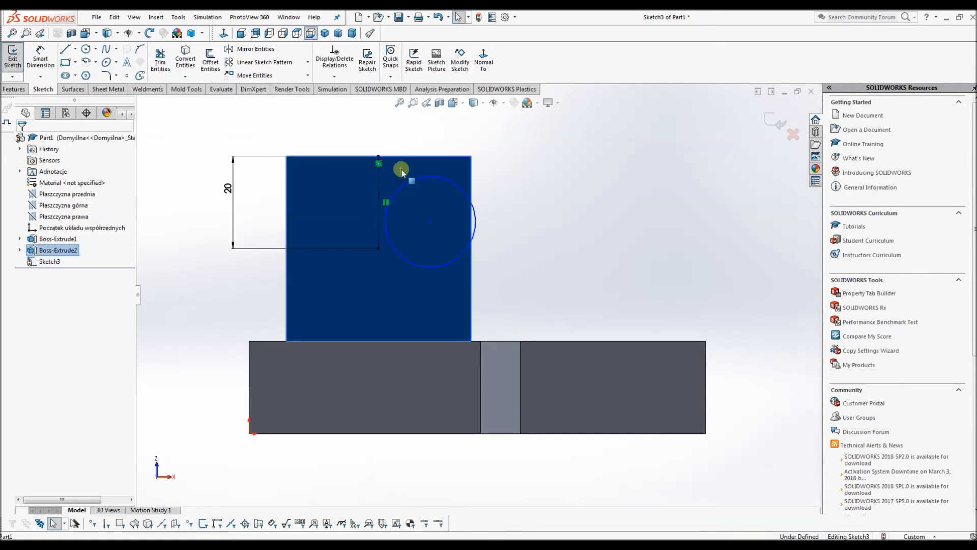
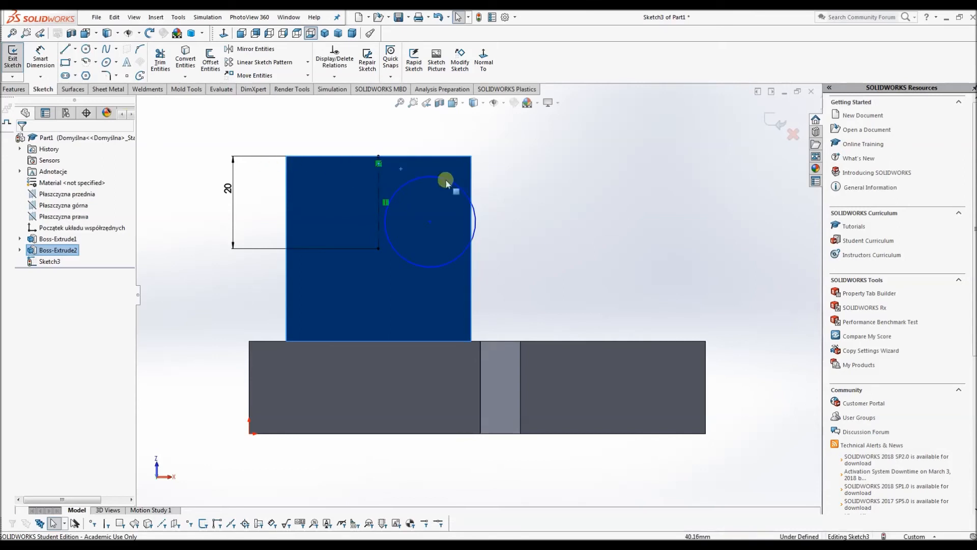
{"action": "left_click", "coordinate": [379, 175]}
{"action": "left_click", "coordinate": [559, 215]}
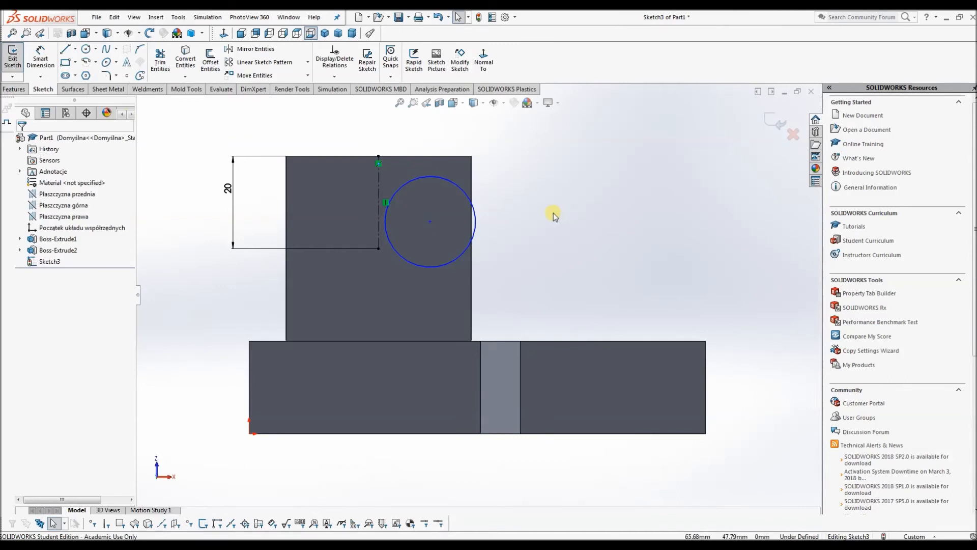
{"action": "left_click", "coordinate": [431, 222]}
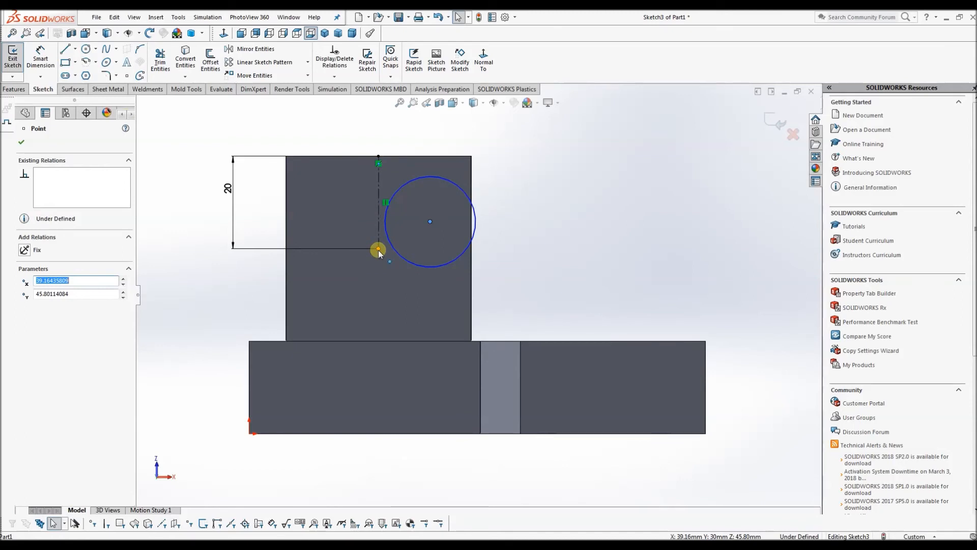
{"action": "left_click", "coordinate": [514, 203]}
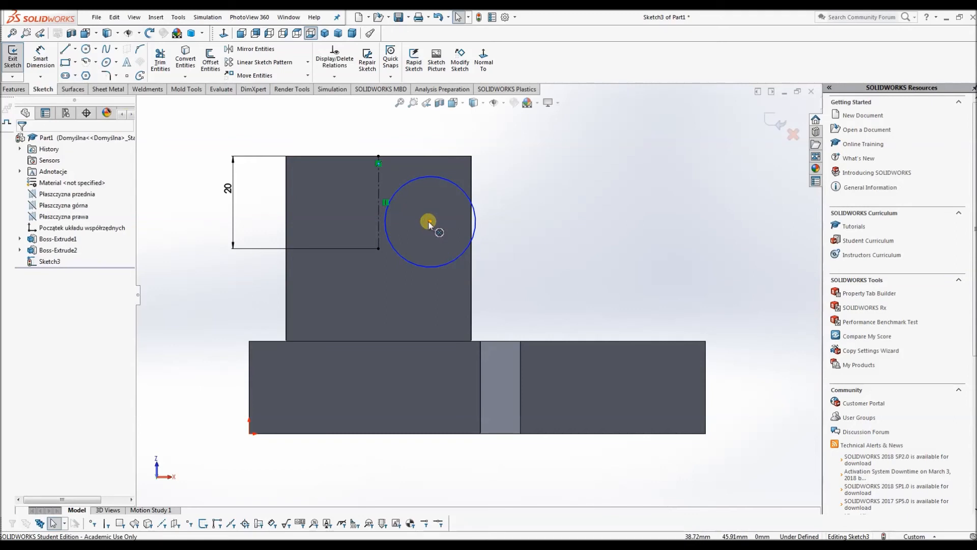
Merge the circle's center with the centerline's lower endpoint
{"action": "left_click", "coordinate": [429, 222]}
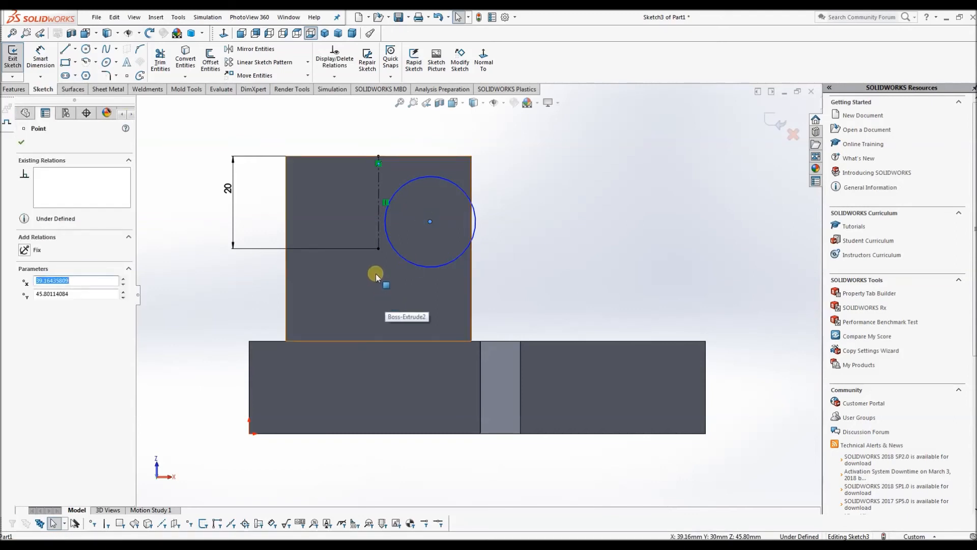
{"action": "left_click", "coordinate": [378, 249], "text": "ctrl"}
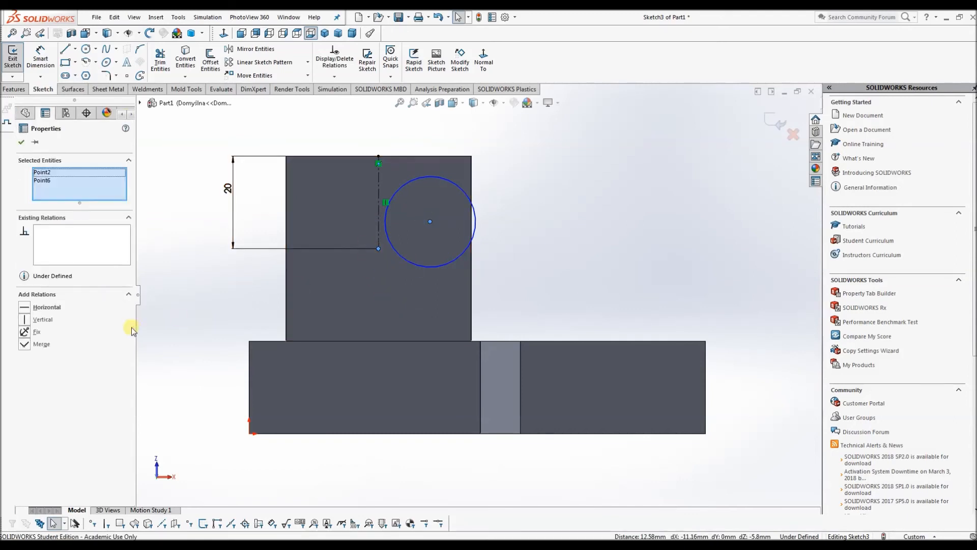
{"action": "left_click", "coordinate": [24, 344]}
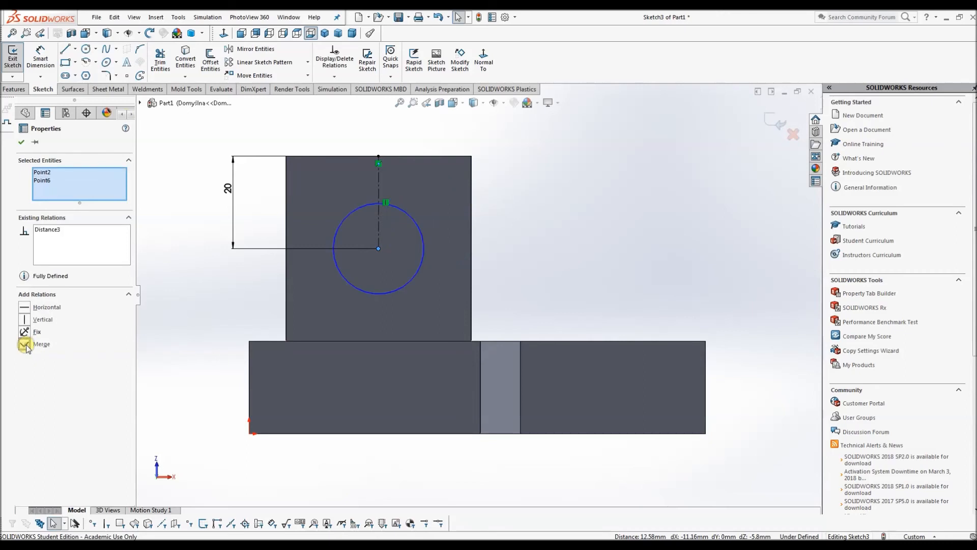
{"action": "left_click", "coordinate": [534, 235]}
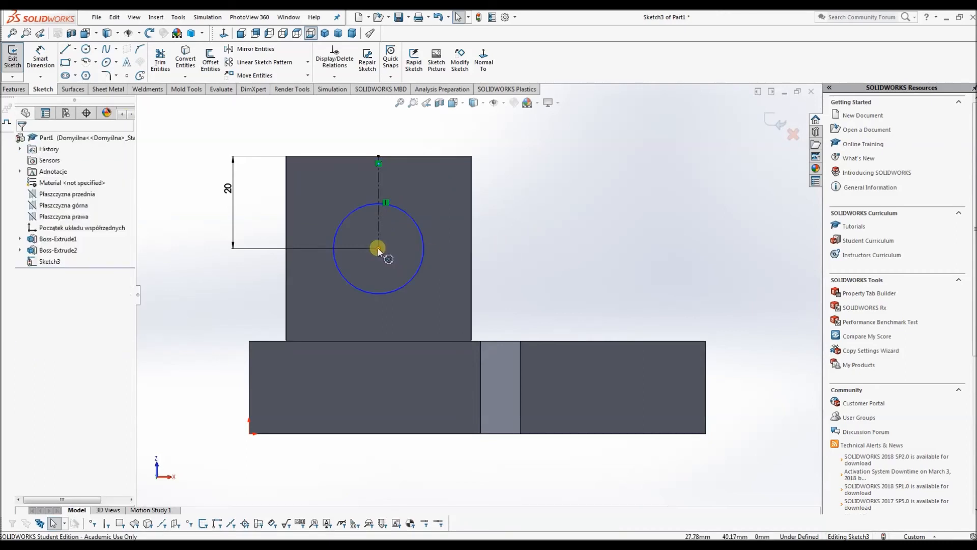
Enlarge the circle around its fixed center and shrink it back to about 19 mm in diameter
{"action": "mouse_move", "coordinate": [423, 248]}
{"action": "left_mouse_down"}
{"action": "mouse_move", "coordinate": [442, 236]}
{"action": "mouse_move", "coordinate": [434, 238]}
{"action": "left_mouse_up"}
{"action": "left_click", "coordinate": [618, 233]}
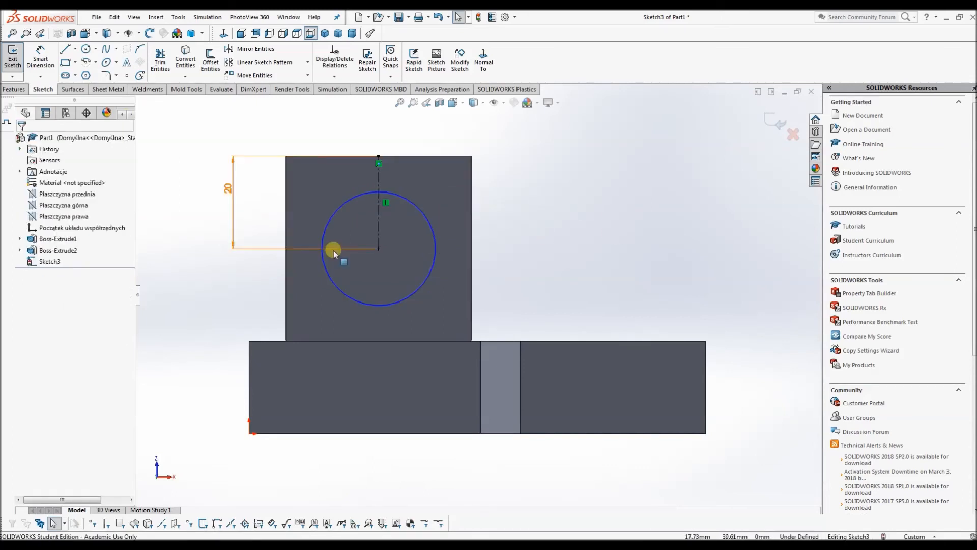
{"action": "left_click_drag", "start_coordinate": [420, 213], "coordinate": [411, 220]}
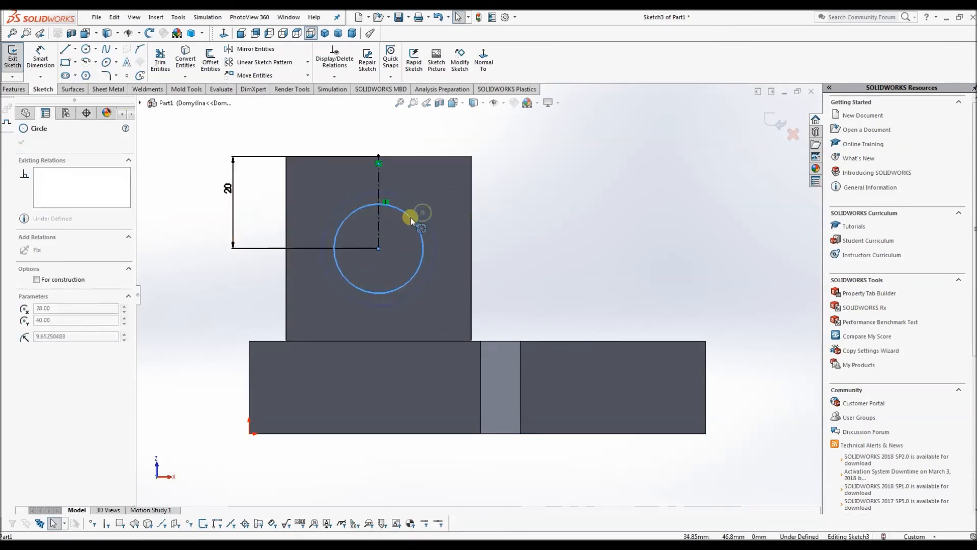
{"action": "left_click", "coordinate": [585, 258]}
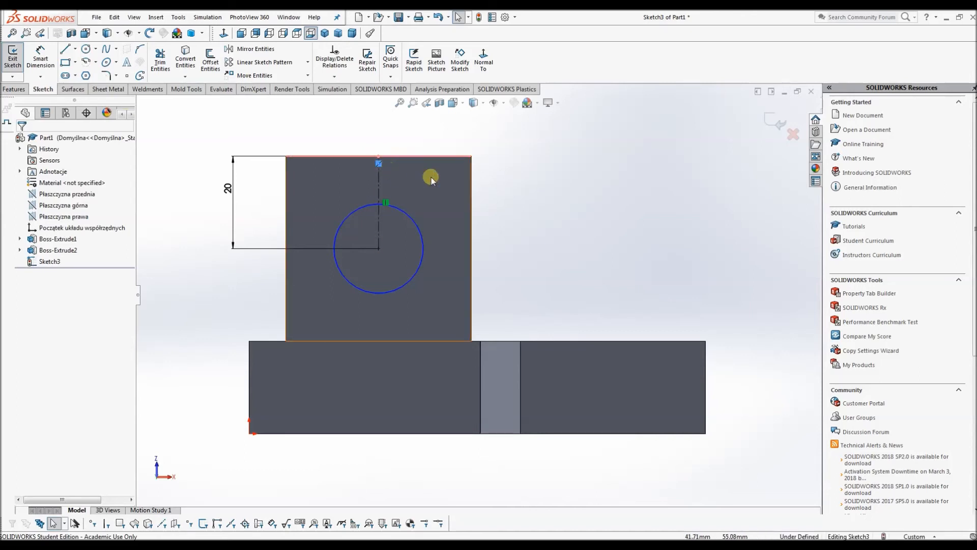
Delete the midpoint relation at the centerline's upper end and shift the centerline with its circle about 5 mm left
{"action": "left_click", "coordinate": [381, 166]}
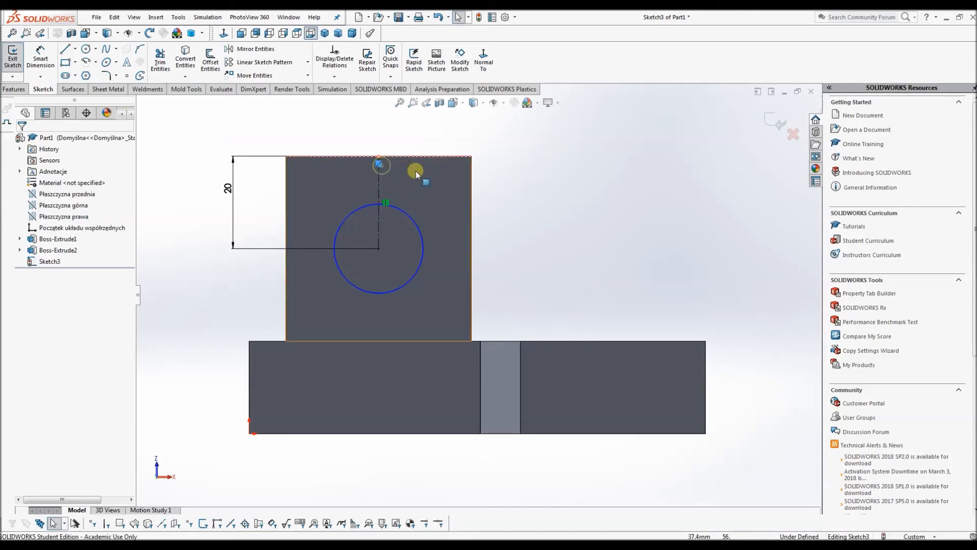
{"action": "key", "text": "Escape"}
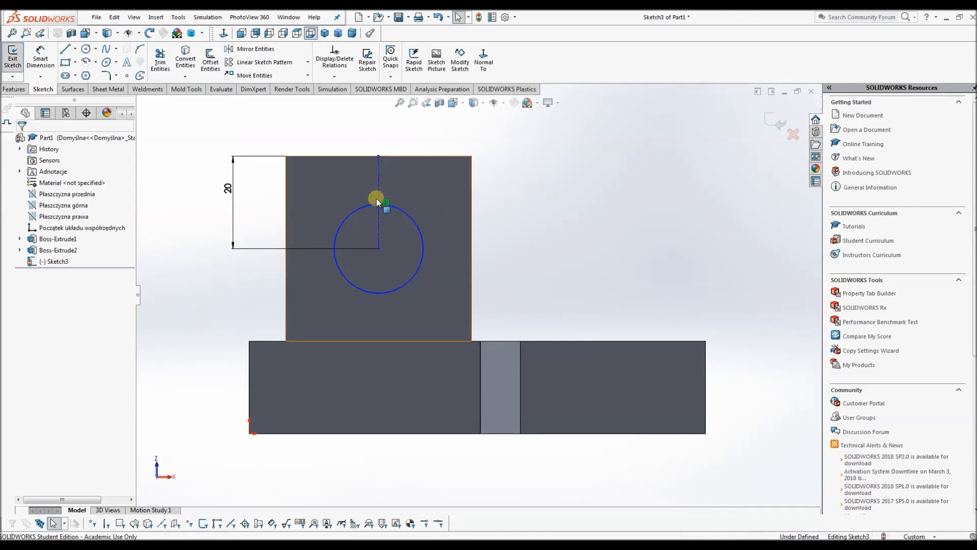
{"action": "left_click_drag", "start_coordinate": [378, 181], "coordinate": [354, 202]}
{"action": "left_click", "coordinate": [587, 220]}
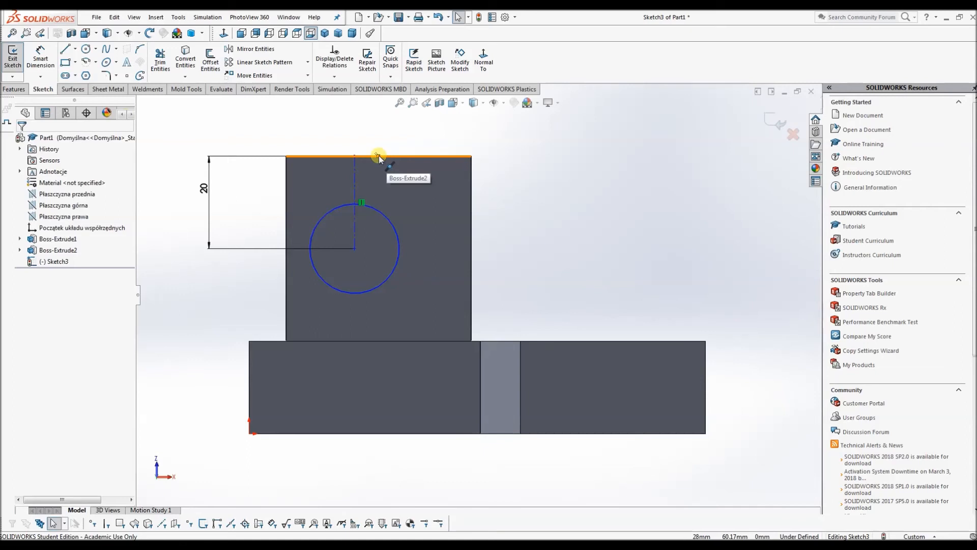
{"action": "left_click", "coordinate": [379, 157]}
{"action": "left_click", "coordinate": [610, 199]}
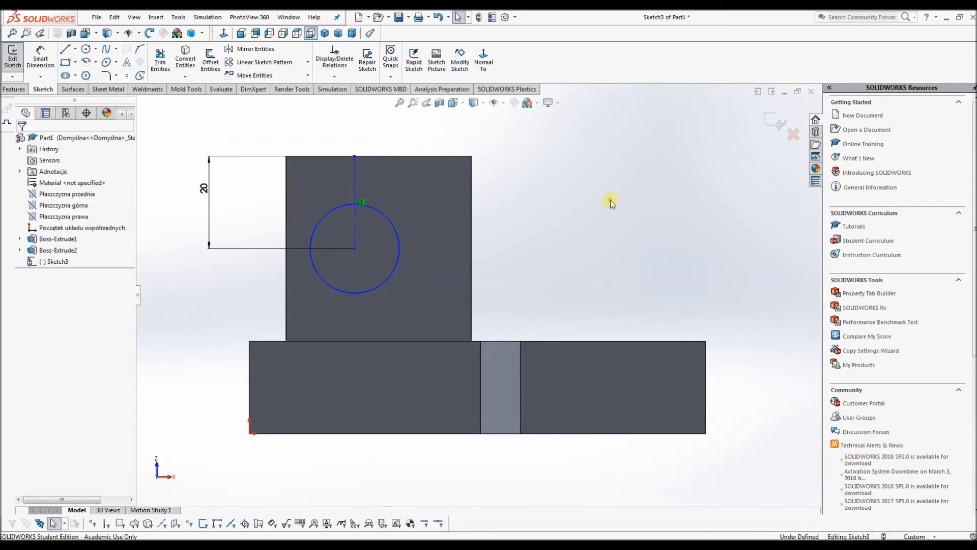
{"action": "left_click", "coordinate": [378, 158]}
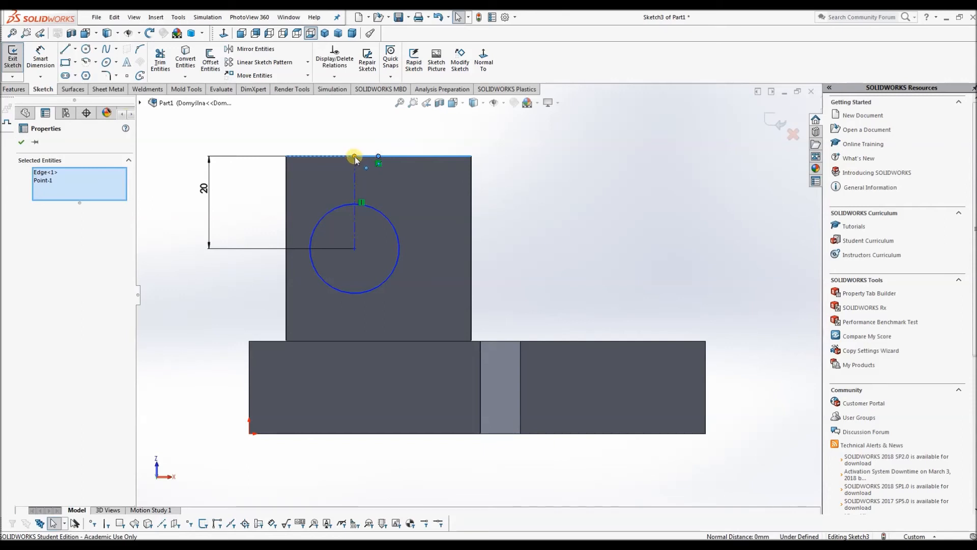
{"action": "left_click", "coordinate": [584, 202]}
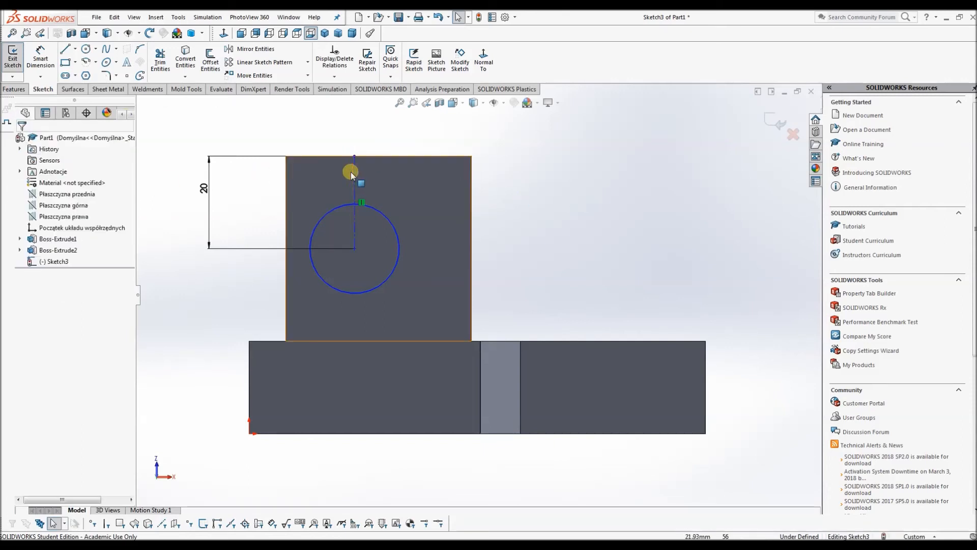
{"action": "left_click", "coordinate": [379, 156]}
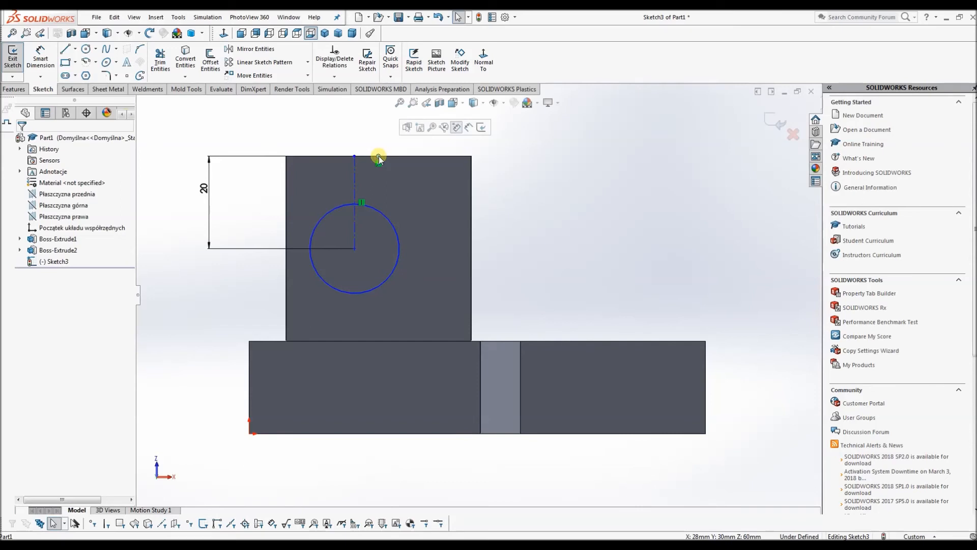
{"action": "left_click", "coordinate": [355, 156], "text": "ctrl"}
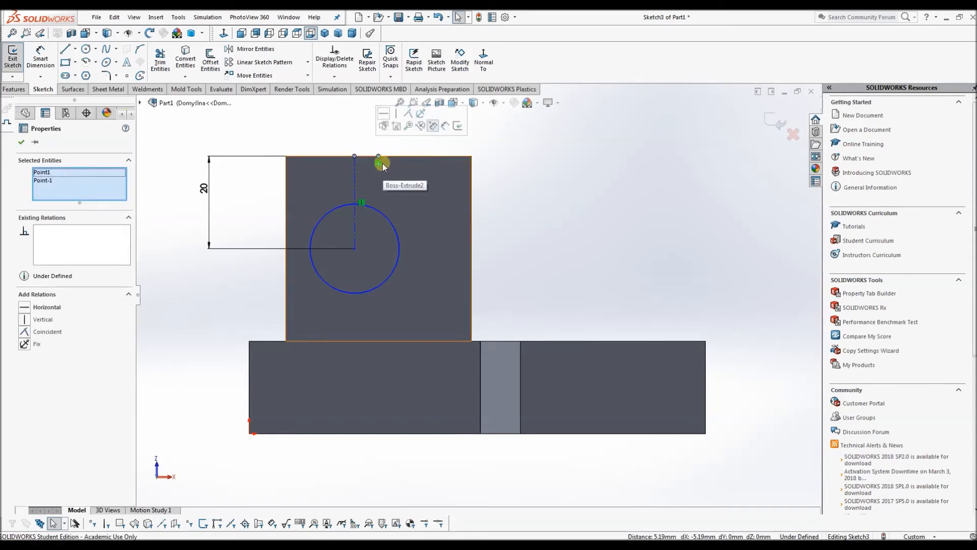
{"action": "key", "text": "Escape"}
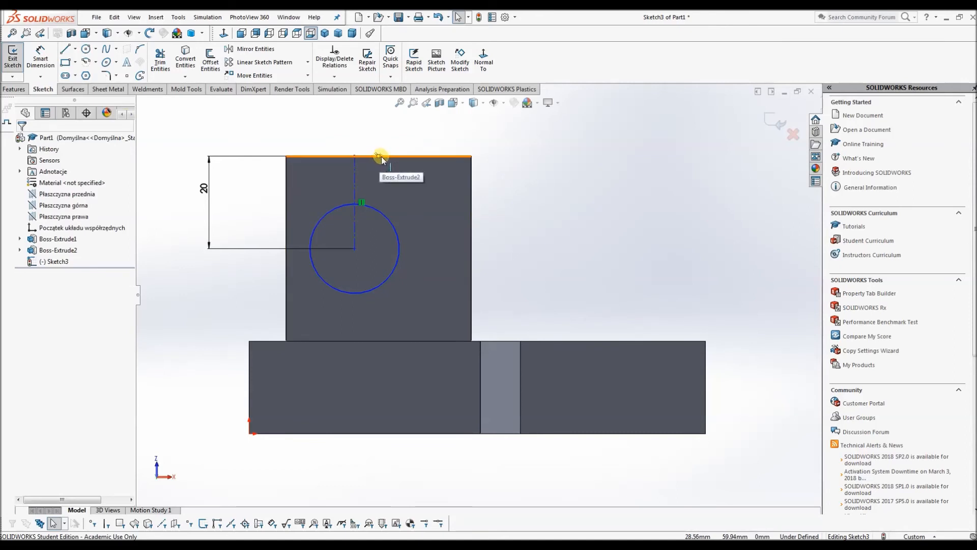
{"action": "left_click", "coordinate": [379, 157], "text": "ctrl"}
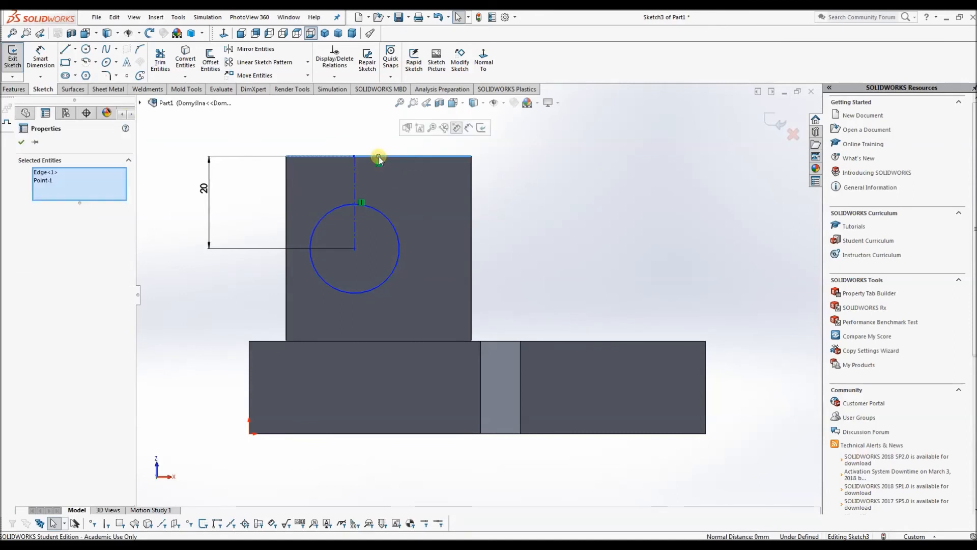
{"action": "key", "text": "Escape"}
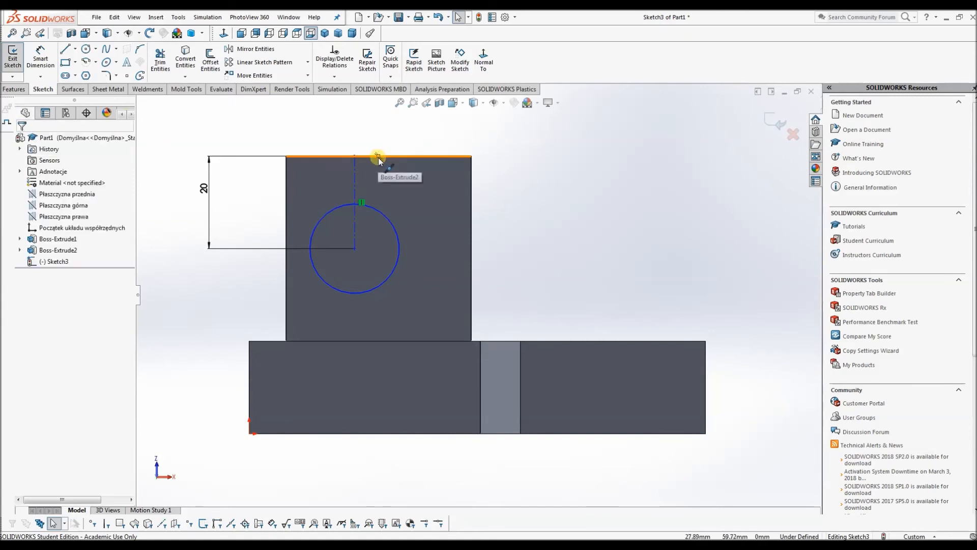
{"action": "left_click", "coordinate": [377, 155], "text": "ctrl"}
{"action": "left_click", "coordinate": [356, 153], "text": "ctrl"}
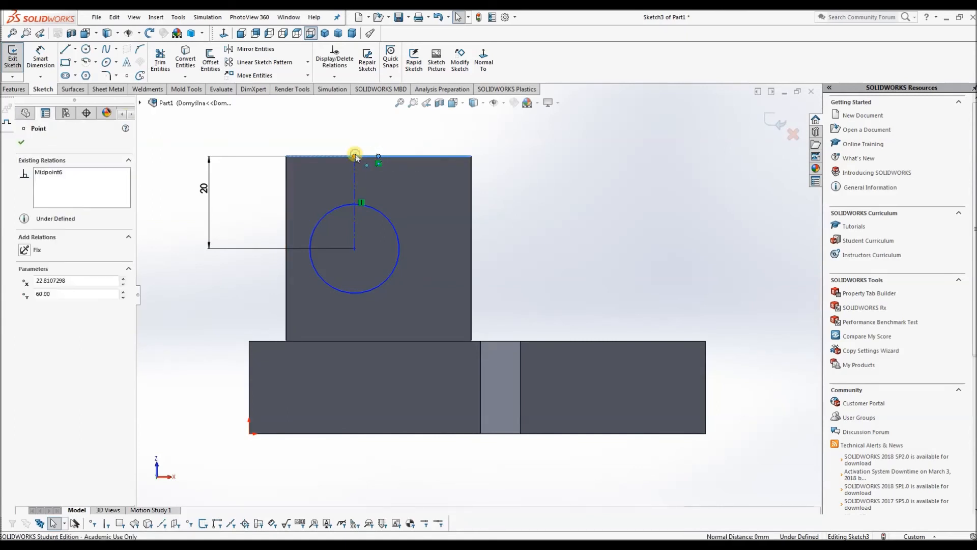
{"action": "left_click", "coordinate": [569, 175]}
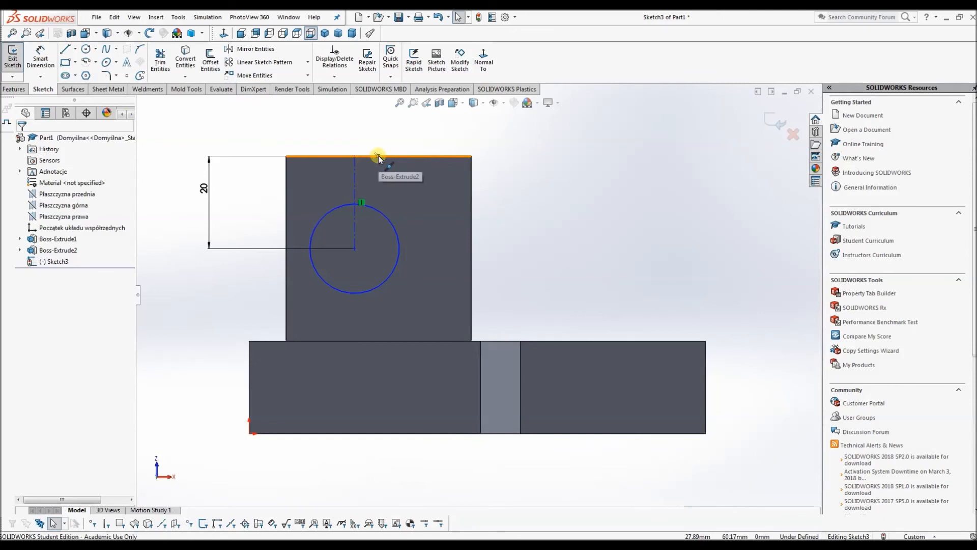
Attach the centerline's upper endpoint to the midpoint of the block's top edge, bringing the circle along with it
{"action": "left_click", "coordinate": [378, 155]}
{"action": "left_click", "coordinate": [355, 155], "text": "ctrl"}
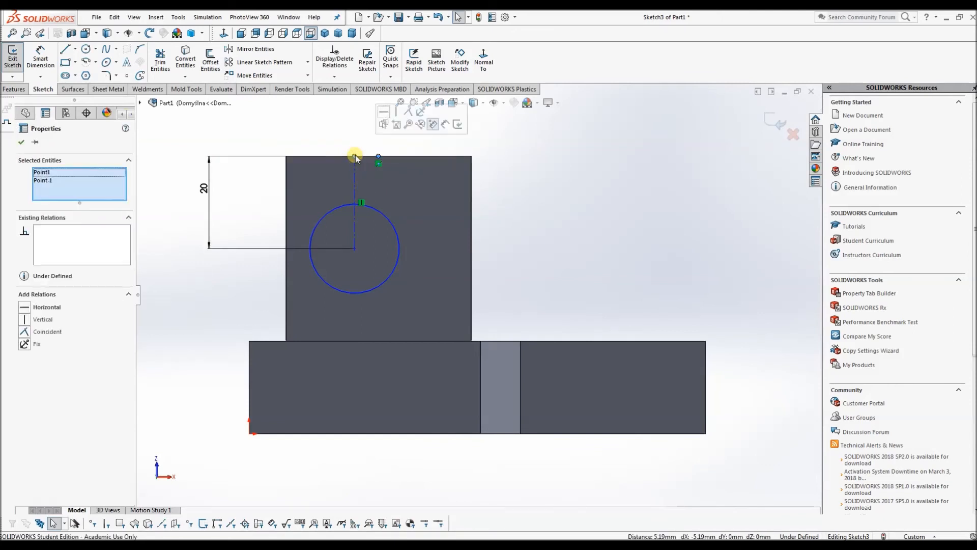
{"action": "left_click", "coordinate": [542, 172]}
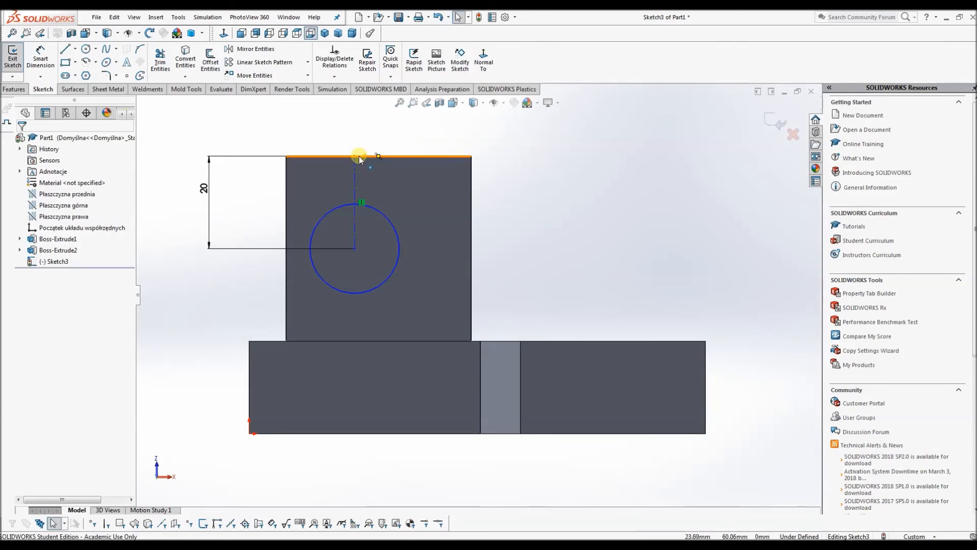
{"action": "left_click_drag", "start_coordinate": [354, 156], "coordinate": [379, 156]}
{"action": "left_click", "coordinate": [657, 202]}
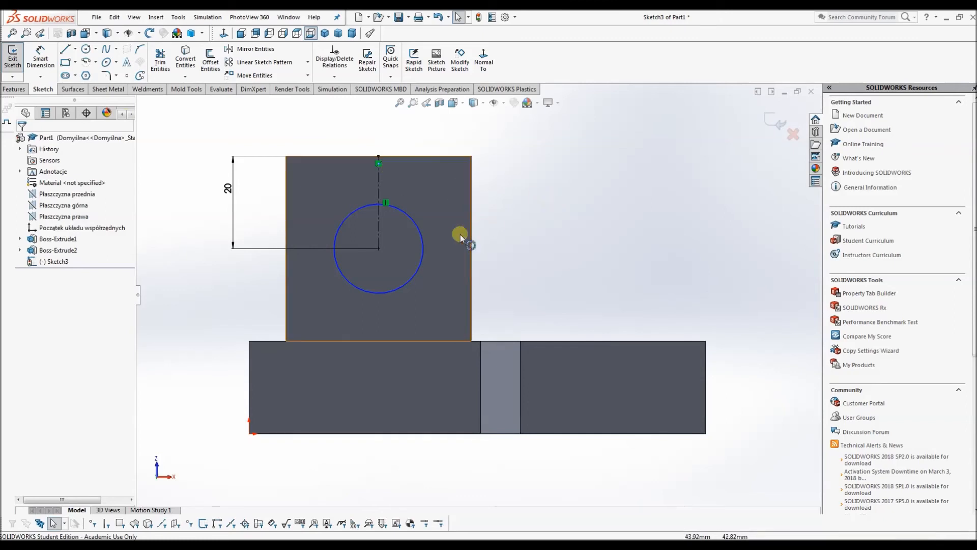
Dimension the circle's diameter as 20 mm
{"action": "left_click", "coordinate": [40, 56]}
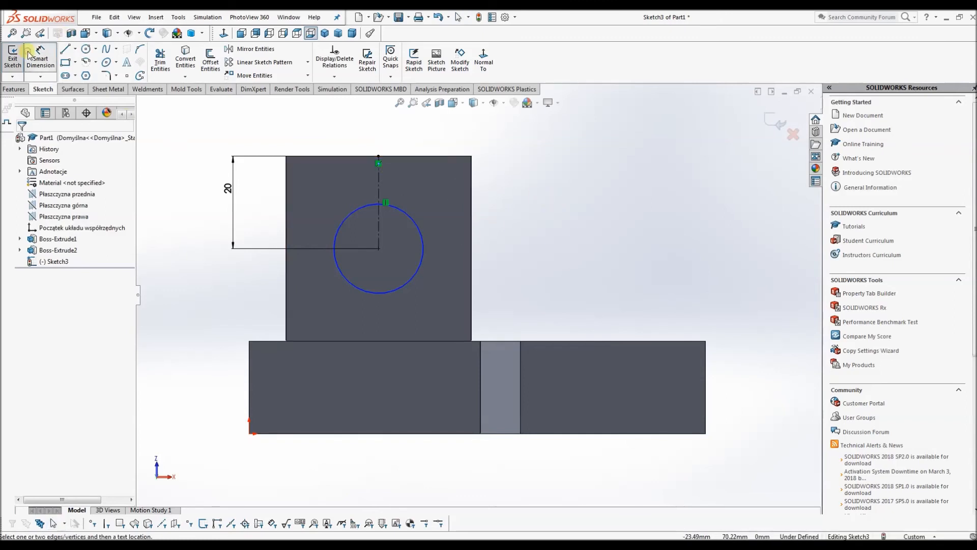
{"action": "left_click", "coordinate": [410, 218]}
{"action": "left_click", "coordinate": [548, 211]}
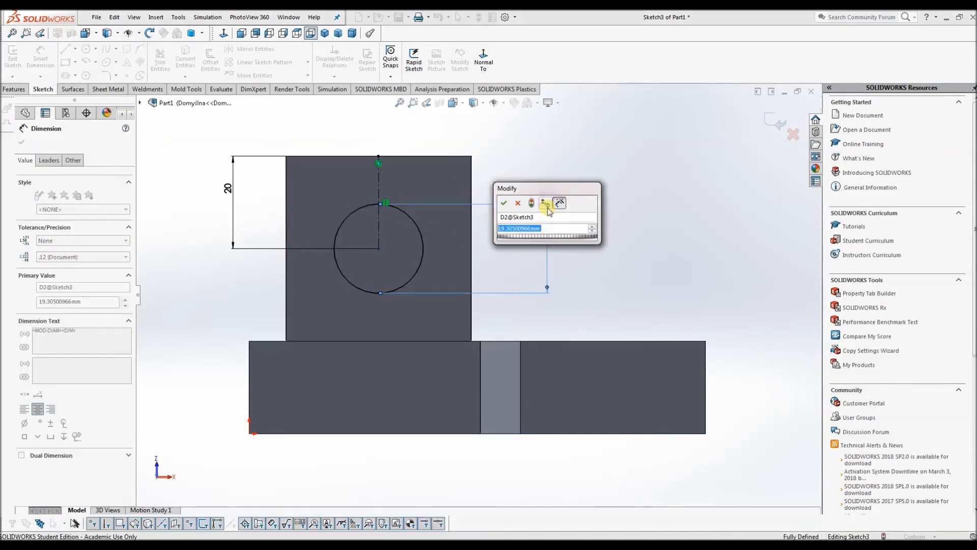
{"action": "type", "text": "20"}
{"action": "key", "text": "Return"}
{"action": "key", "text": "Escape"}
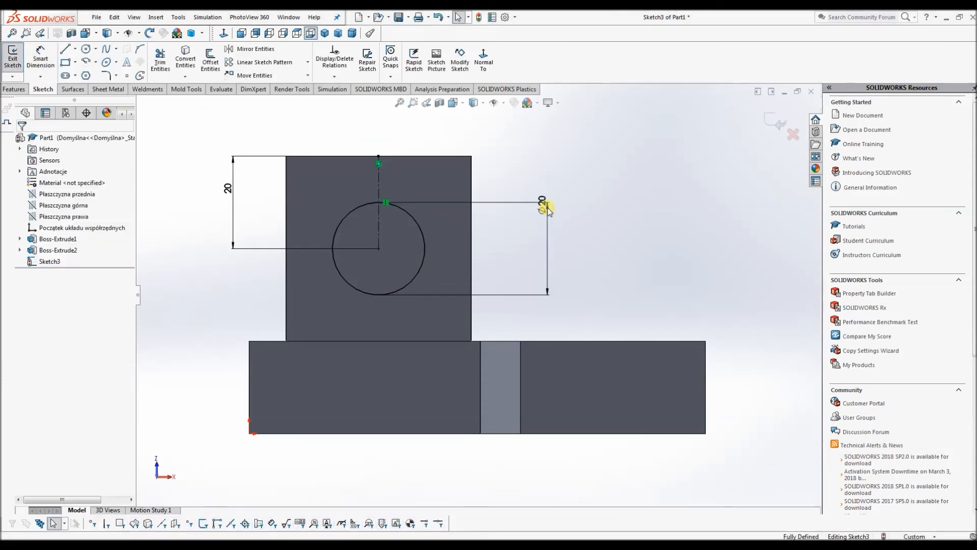
{"action": "middle_click_drag", "start_coordinate": [621, 197], "coordinate": [595, 211]}
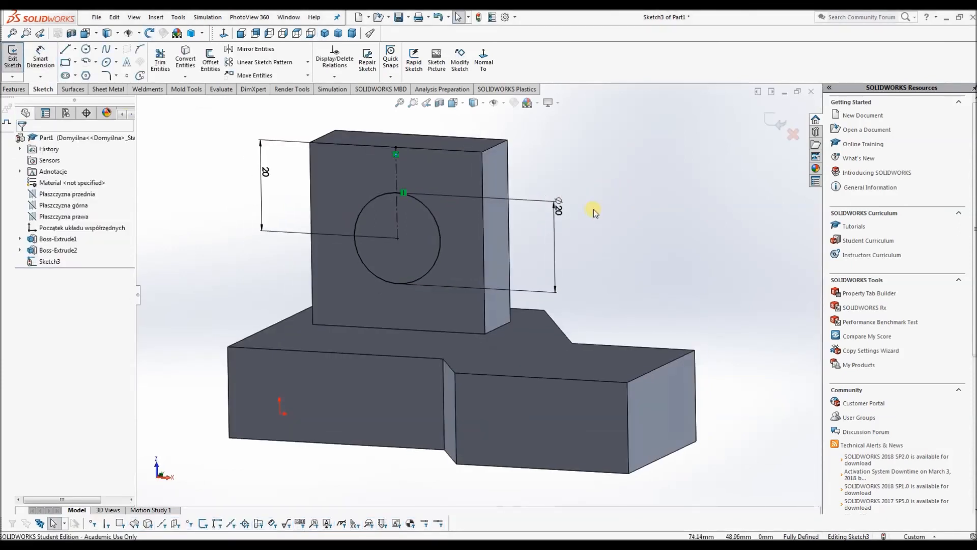
{"action": "left_click", "coordinate": [23, 90]}
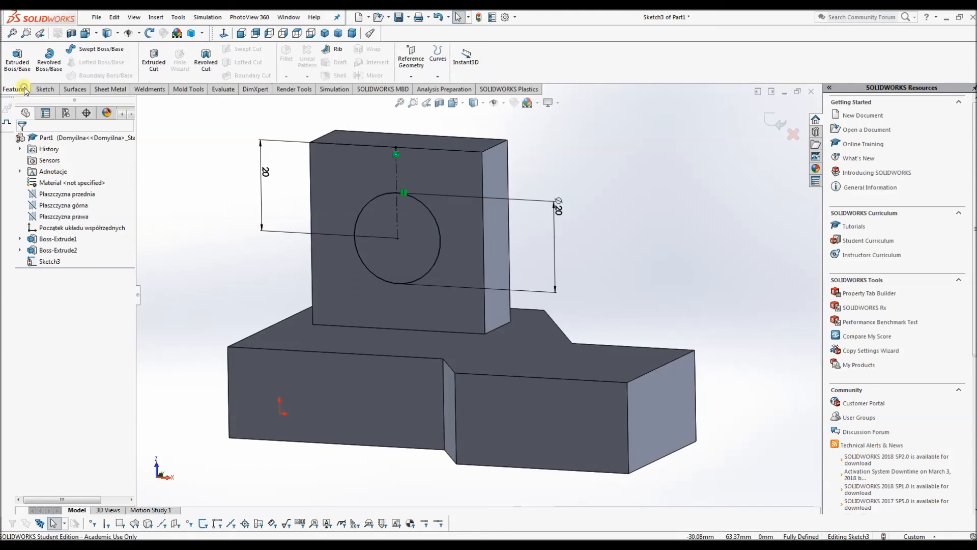
{"action": "left_click", "coordinate": [16, 59]}
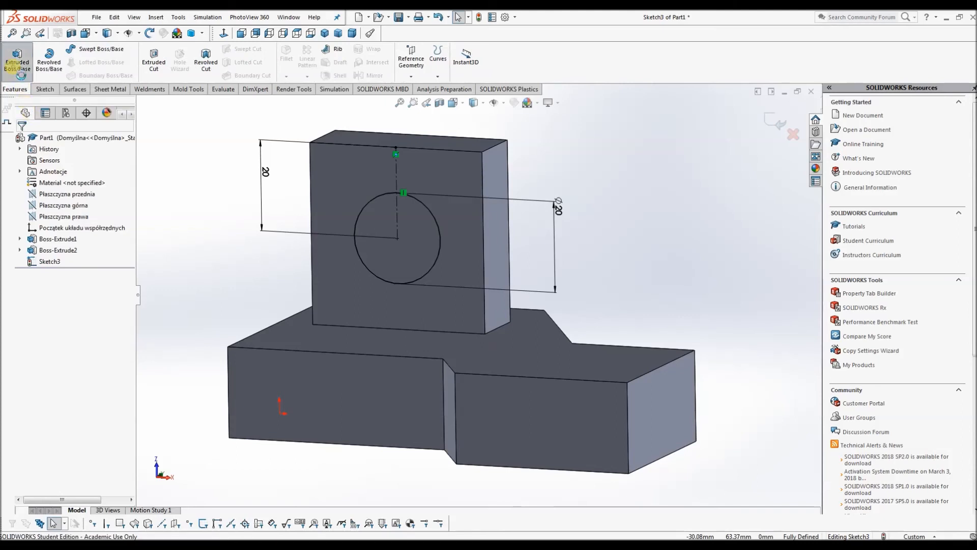
{"action": "left_click", "coordinate": [371, 260]}
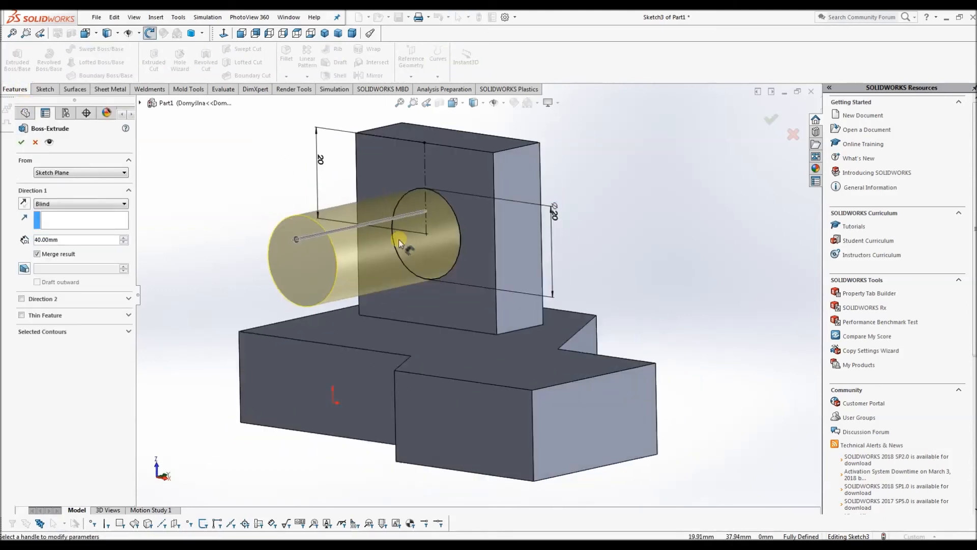
{"action": "left_click", "coordinate": [35, 142]}
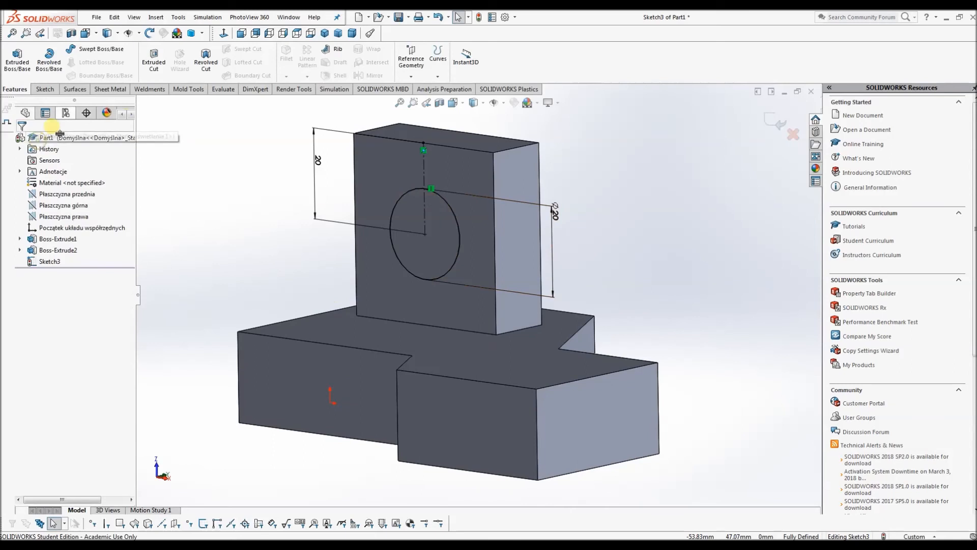
Cut the circle through the upright block with a blind Extruded Cut 40 mm deep
{"action": "left_click", "coordinate": [158, 61]}
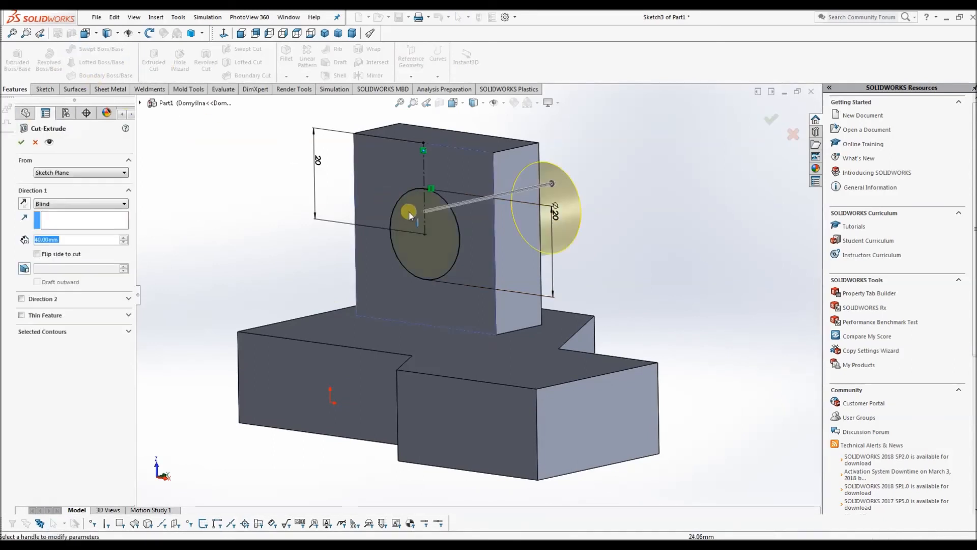
{"action": "middle_click_drag", "start_coordinate": [465, 201], "coordinate": [493, 224]}
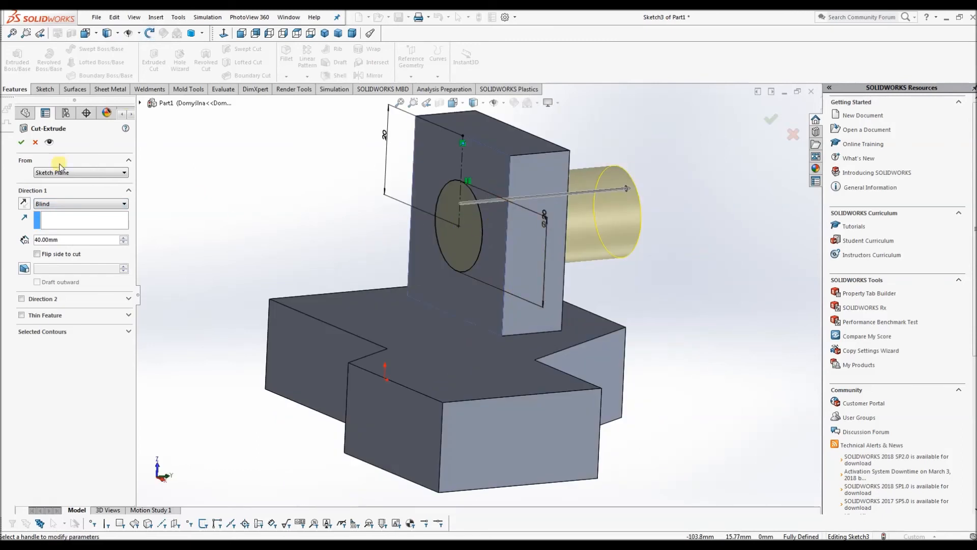
{"action": "left_click", "coordinate": [21, 142]}
{"action": "middle_click_drag", "start_coordinate": [527, 260], "coordinate": [519, 310]}
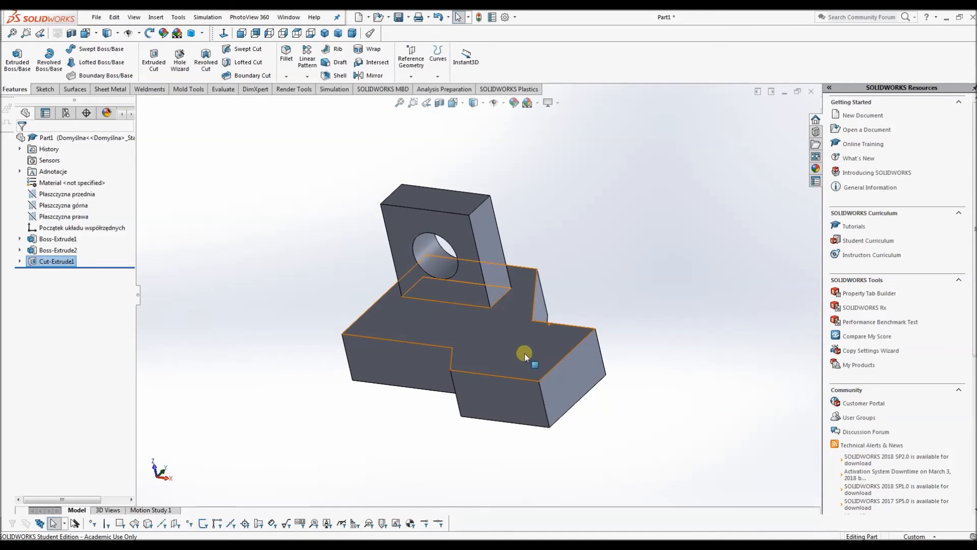
{"action": "middle_click_drag", "start_coordinate": [484, 283], "coordinate": [492, 259]}
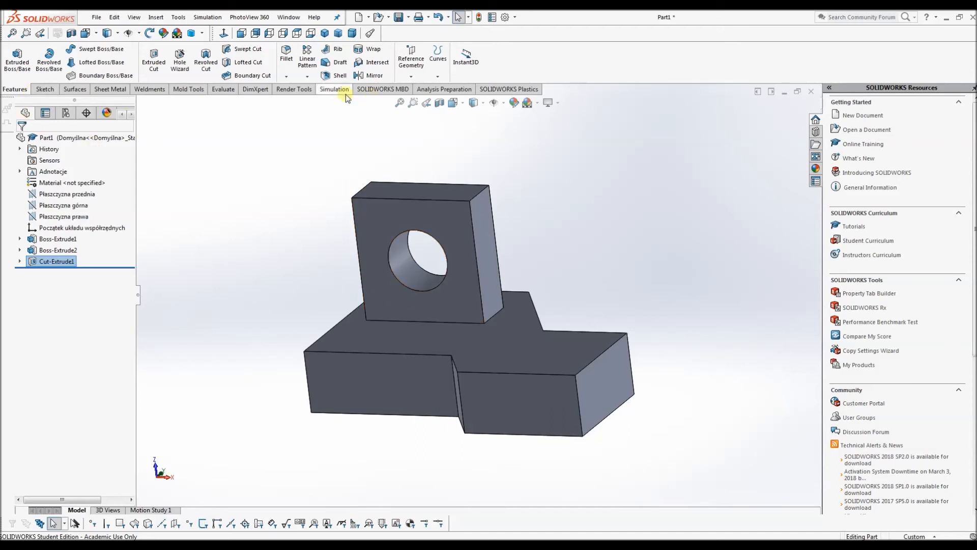
Fillet all edges around the base's bottom face with a symmetric 2 mm radius by selecting the face
{"action": "left_click", "coordinate": [286, 76]}
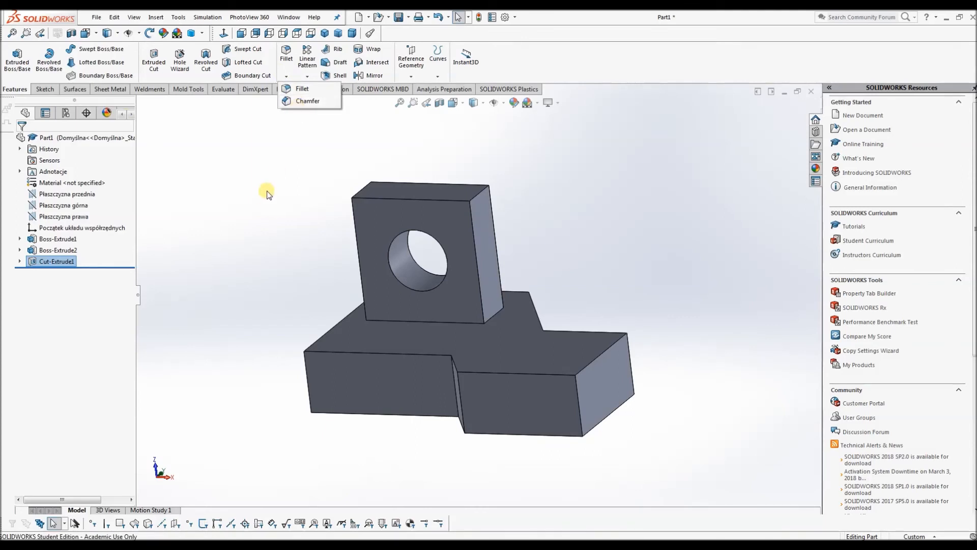
{"action": "left_click", "coordinate": [304, 89]}
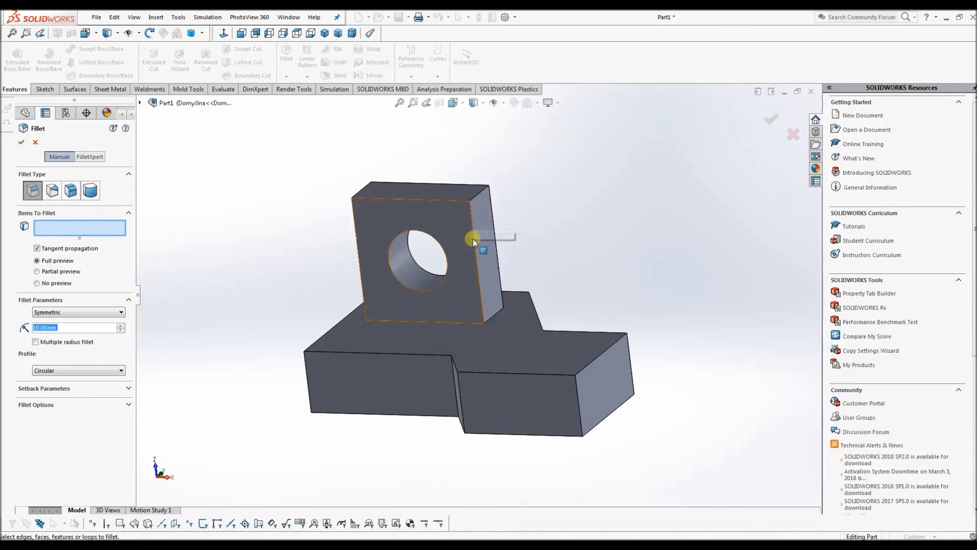
{"action": "middle_click_drag", "start_coordinate": [580, 342], "coordinate": [508, 344]}
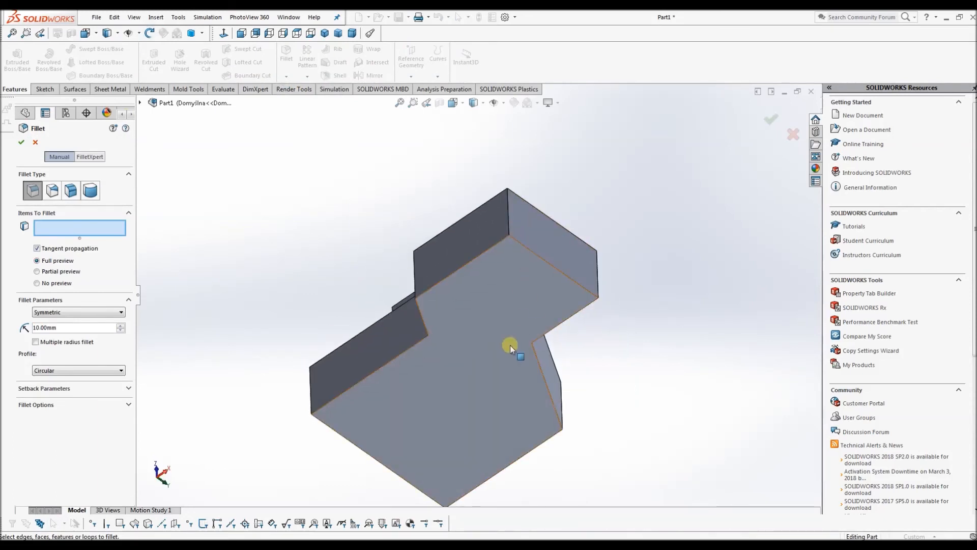
{"action": "left_click_drag", "start_coordinate": [108, 329], "coordinate": [22, 331]}
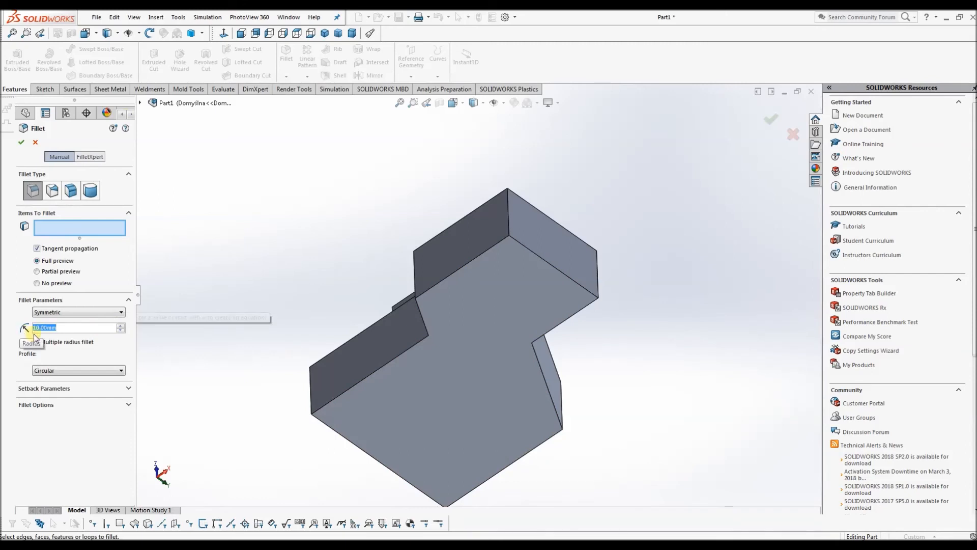
{"action": "type", "text": "2"}
{"action": "key", "text": "Return"}
{"action": "middle_click_drag", "start_coordinate": [539, 421], "coordinate": [567, 327]}
{"action": "left_click", "coordinate": [567, 328]}
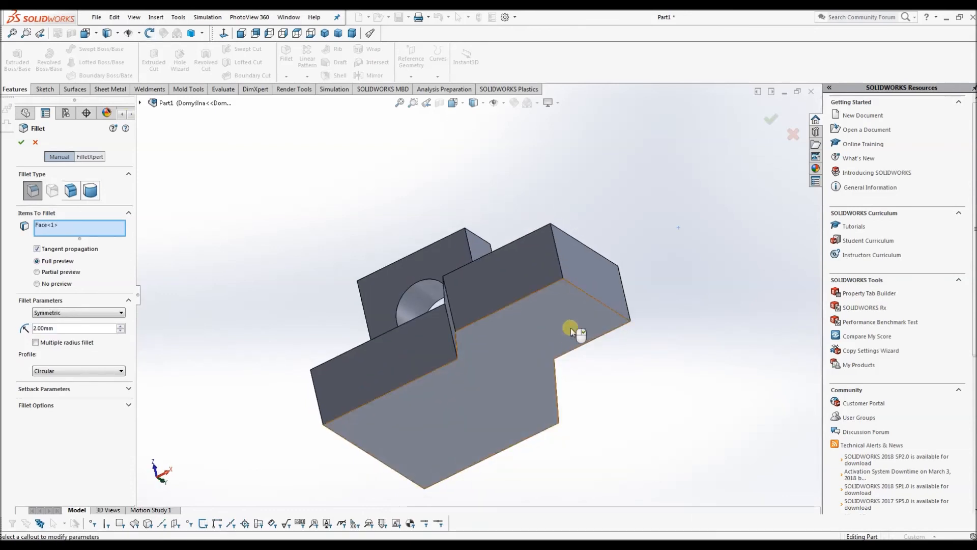
{"action": "middle_click_drag", "start_coordinate": [563, 330], "coordinate": [476, 333]}
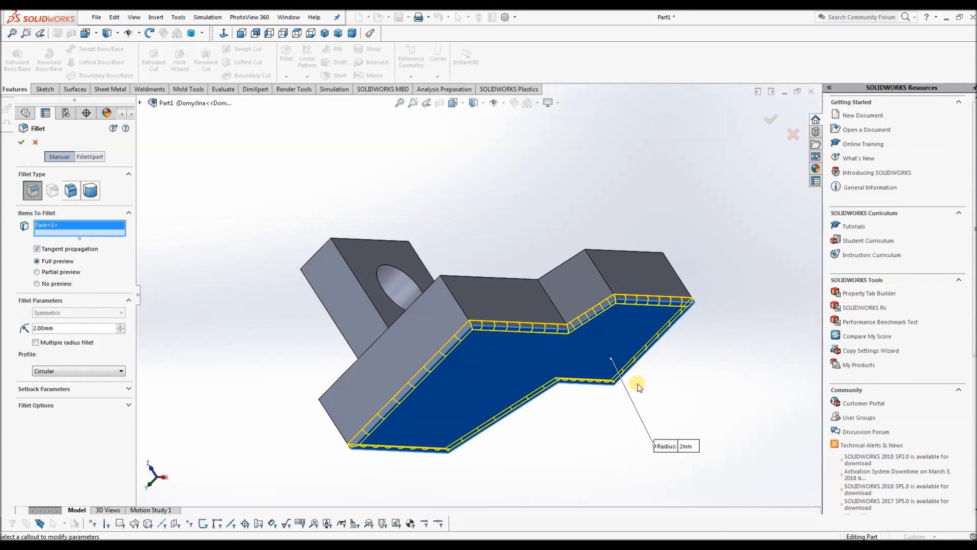
{"action": "middle_click_drag", "start_coordinate": [388, 410], "coordinate": [503, 356]}
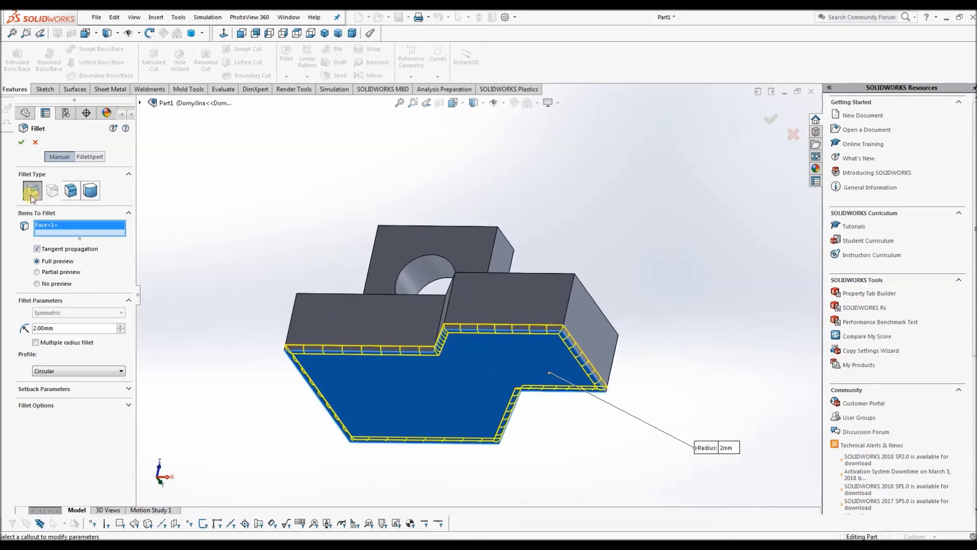
{"action": "left_click", "coordinate": [20, 144]}
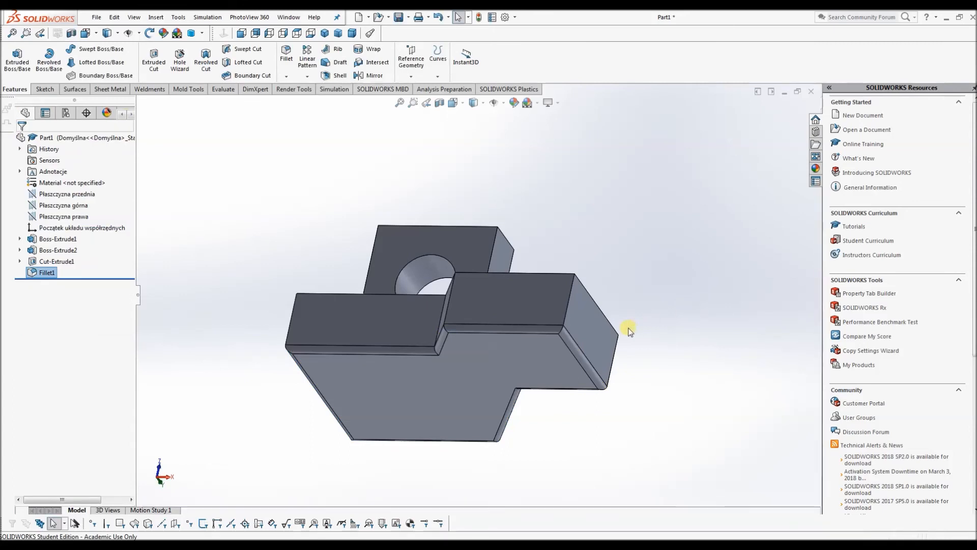
Inspect the rounded bottom corner of the base and delete the fillet around the bottom face
{"action": "middle_click_drag", "start_coordinate": [628, 327], "coordinate": [644, 371]}
{"action": "scroll", "coordinate": [534, 340], "scroll_direction": "down", "scroll_amount": 5}
{"action": "mouse_move", "coordinate": [529, 334]}
{"action": "middle_mouse_down"}
{"action": "mouse_move", "coordinate": [536, 283]}
{"action": "mouse_move", "coordinate": [504, 239]}
{"action": "mouse_move", "coordinate": [510, 246]}
{"action": "mouse_move", "coordinate": [500, 212]}
{"action": "mouse_move", "coordinate": [519, 253]}
{"action": "mouse_move", "coordinate": [518, 212]}
{"action": "middle_mouse_up"}
{"action": "left_click", "coordinate": [507, 248]}
{"action": "left_click", "coordinate": [515, 209]}
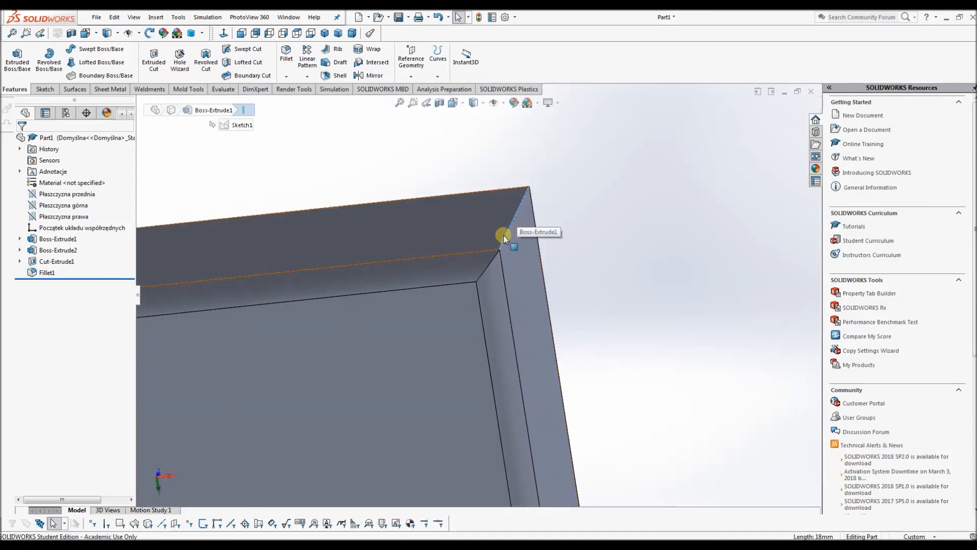
{"action": "middle_click_drag", "start_coordinate": [503, 235], "coordinate": [480, 332]}
{"action": "scroll", "coordinate": [480, 332], "scroll_direction": "down", "scroll_amount": 2}
{"action": "scroll", "coordinate": [473, 316], "scroll_direction": "up", "scroll_amount": 8}
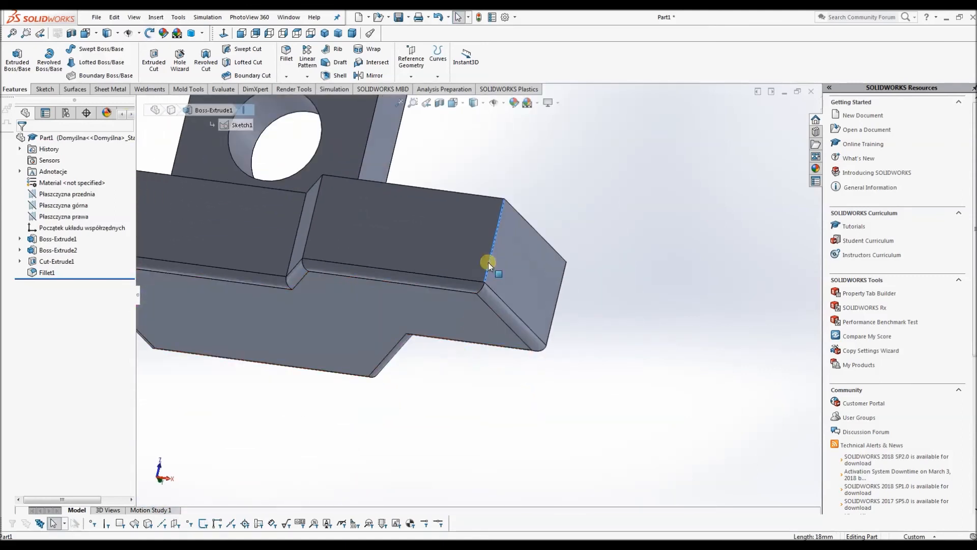
{"action": "left_click", "coordinate": [42, 273]}
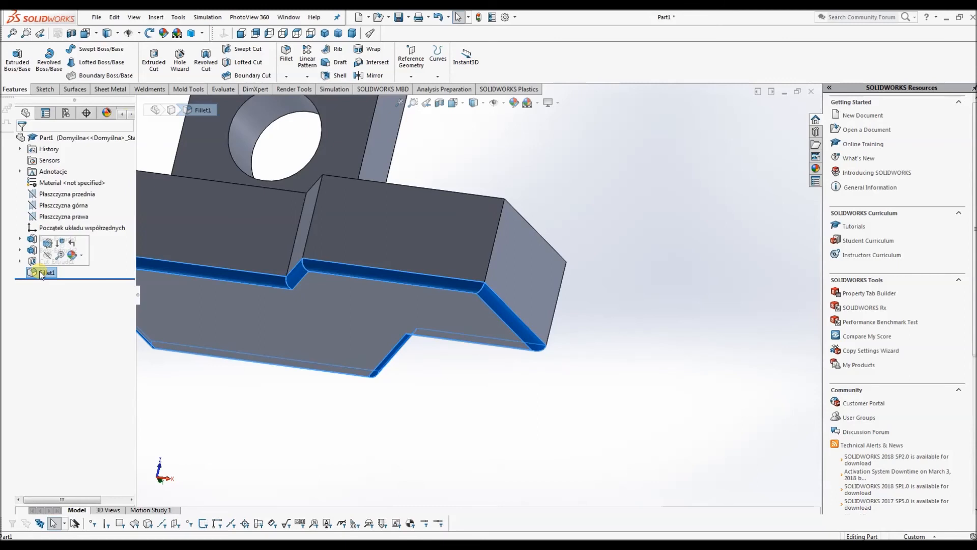
{"action": "key", "text": "Delete"}
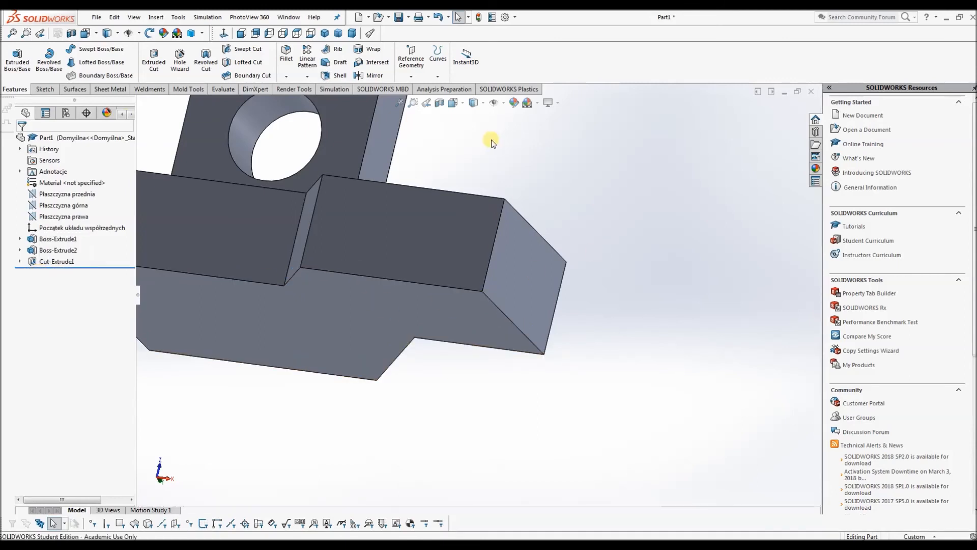
Fillet the eight vertical edges of the base with a symmetric 2 mm radius
{"action": "left_click", "coordinate": [286, 55]}
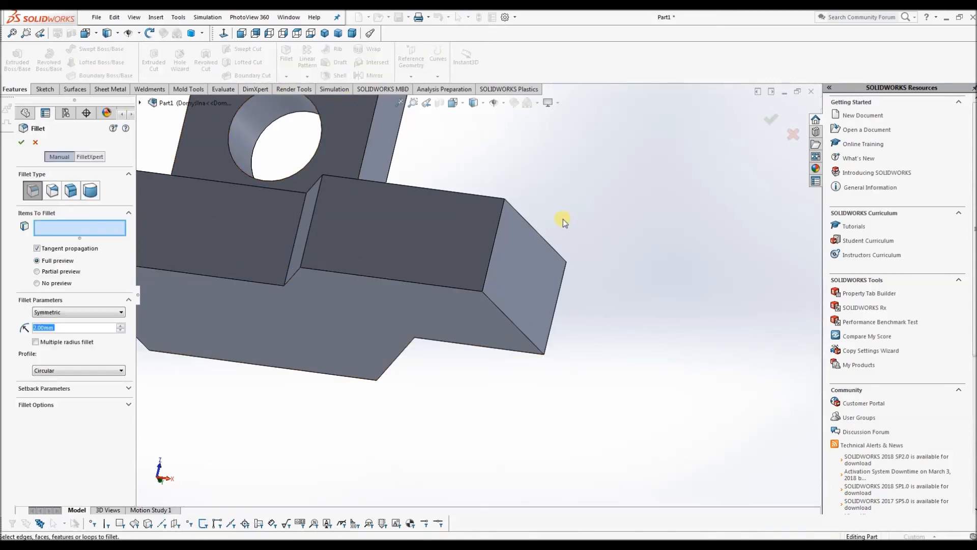
{"action": "left_click", "coordinate": [492, 244]}
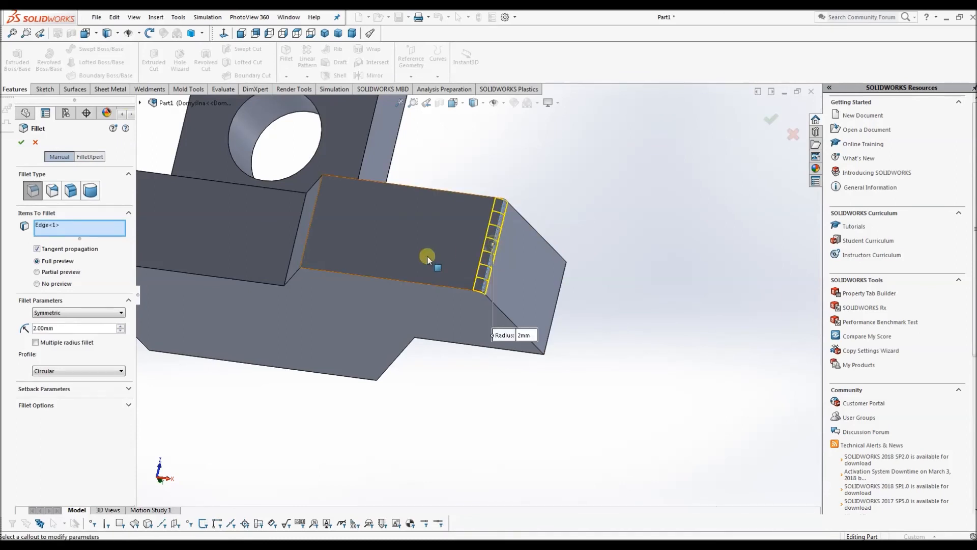
{"action": "left_click", "coordinate": [309, 234]}
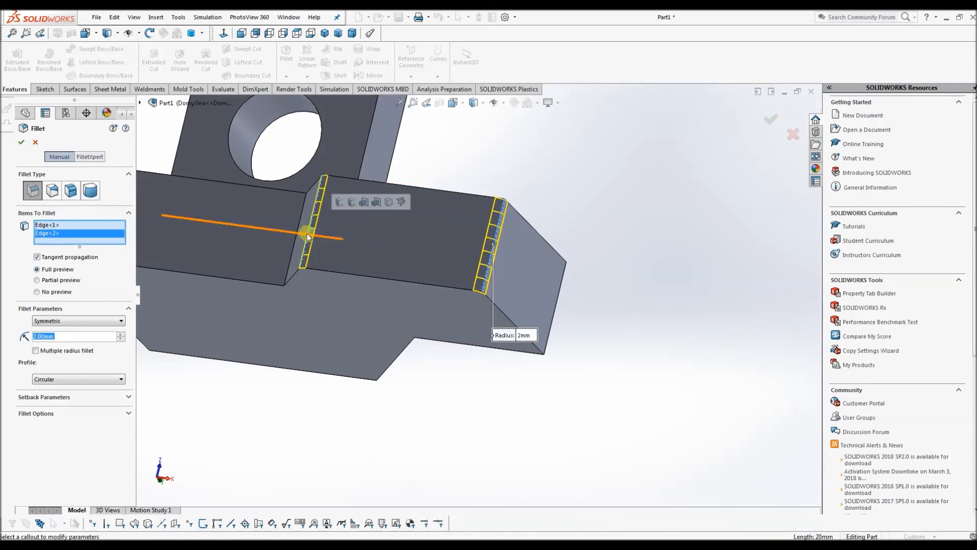
{"action": "left_click", "coordinate": [299, 236]}
{"action": "scroll", "coordinate": [322, 246], "scroll_direction": "up", "scroll_amount": 5}
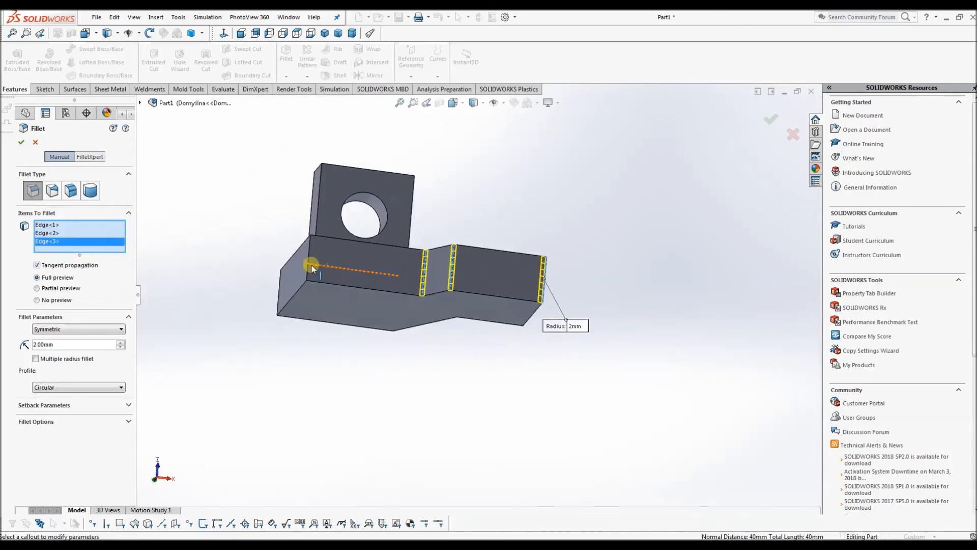
{"action": "left_click", "coordinate": [307, 275]}
{"action": "middle_click_drag", "start_coordinate": [305, 278], "coordinate": [449, 288]}
{"action": "left_click", "coordinate": [396, 290]}
{"action": "left_click", "coordinate": [400, 308]}
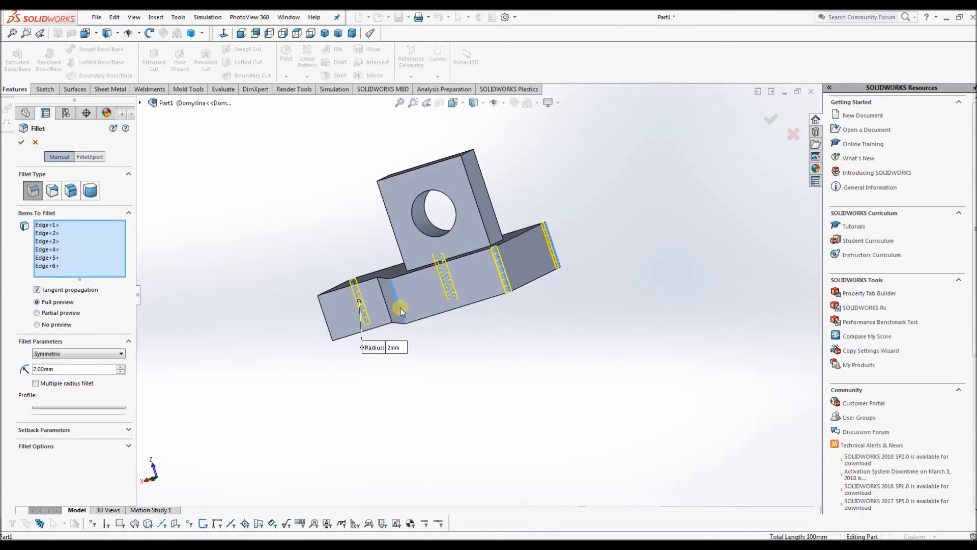
{"action": "left_click", "coordinate": [400, 309]}
{"action": "middle_click_drag", "start_coordinate": [401, 309], "coordinate": [240, 305]}
{"action": "left_click", "coordinate": [335, 313]}
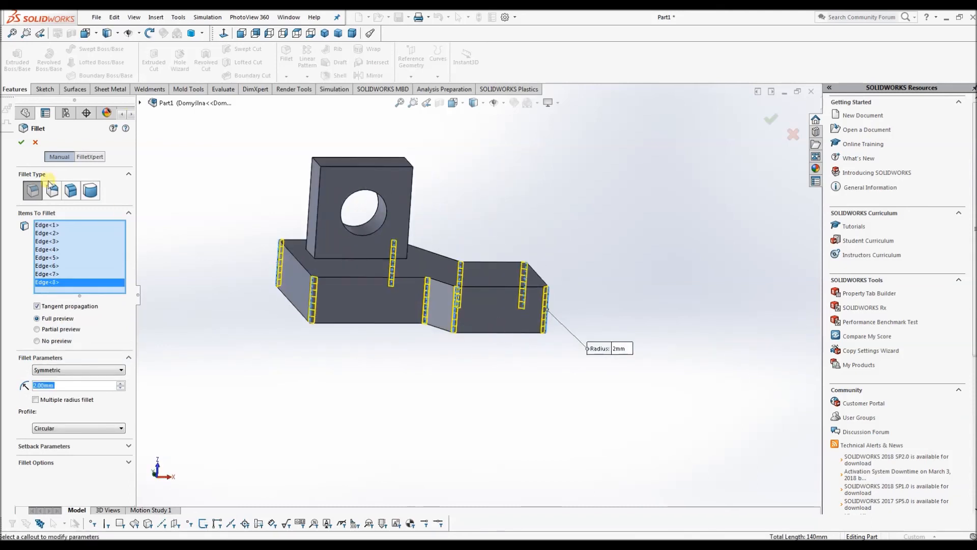
{"action": "left_click", "coordinate": [21, 143]}
Fillet all edges around the base's bottom face with a 2 mm radius by selecting the face
{"action": "middle_click_drag", "start_coordinate": [436, 331], "coordinate": [424, 232]}
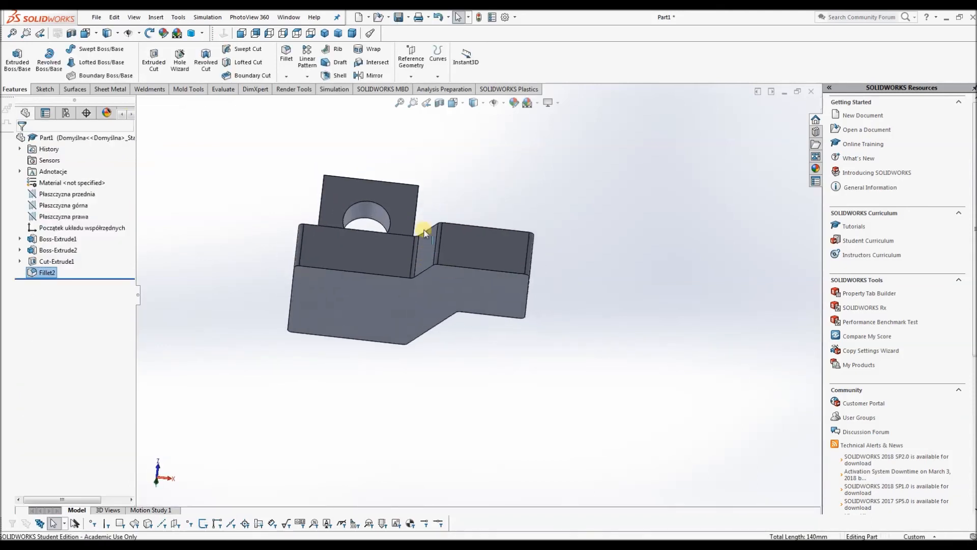
{"action": "left_click", "coordinate": [286, 54]}
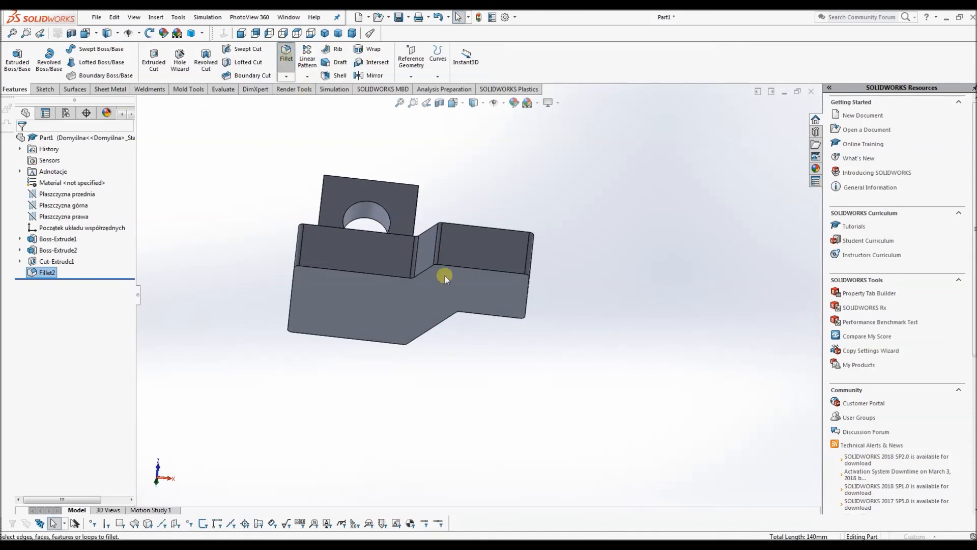
{"action": "left_click", "coordinate": [475, 297]}
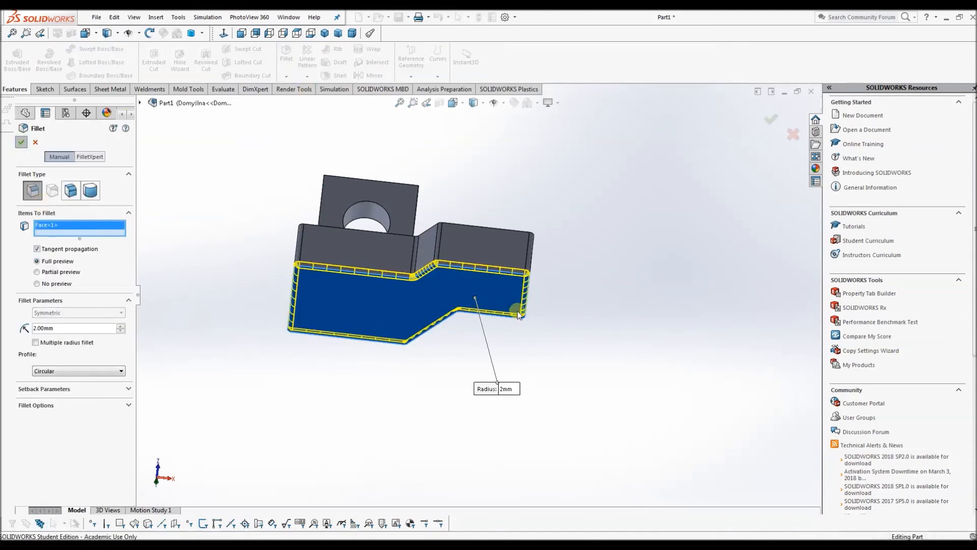
{"action": "left_click", "coordinate": [21, 143]}
Examine the rounded bottom edges and corners of the base up close and from several angles
{"action": "middle_click_drag", "start_coordinate": [499, 319], "coordinate": [528, 338]}
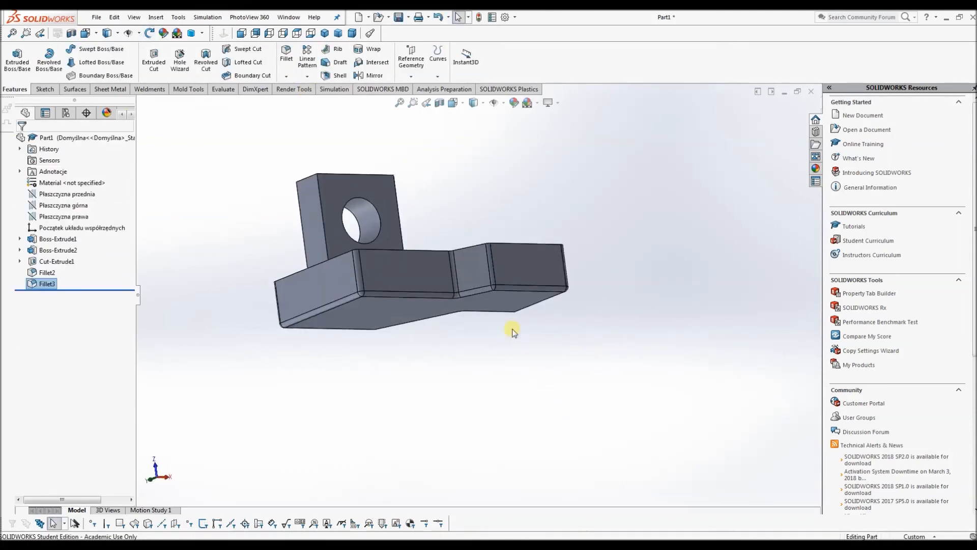
{"action": "scroll", "coordinate": [478, 258], "scroll_direction": "down", "scroll_amount": 12}
{"action": "middle_click_drag", "start_coordinate": [474, 272], "coordinate": [406, 375]}
{"action": "scroll", "coordinate": [441, 361], "scroll_direction": "up", "scroll_amount": 9}
{"action": "middle_click_drag", "start_coordinate": [468, 305], "coordinate": [441, 351]}
{"action": "scroll", "coordinate": [465, 265], "scroll_direction": "up", "scroll_amount": 2}
{"action": "middle_click_drag", "start_coordinate": [534, 133], "coordinate": [471, 261], "text": "ctrl"}
{"action": "scroll", "coordinate": [477, 242], "scroll_direction": "up", "scroll_amount": 1}
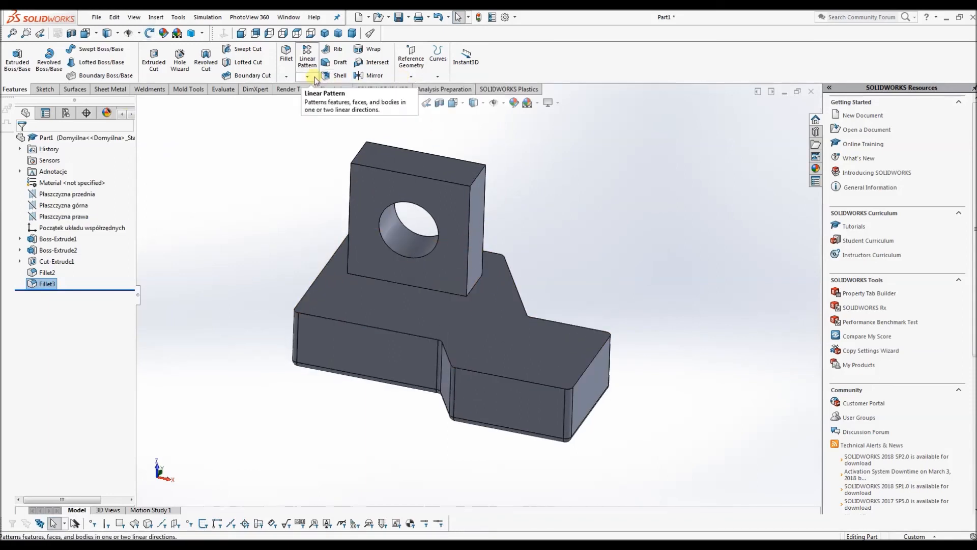
Set up an angle-distance chamfer of 2 mm at 45° on the front edge where the upright block meets the base
{"action": "left_click", "coordinate": [286, 76]}
{"action": "left_click", "coordinate": [303, 101]}
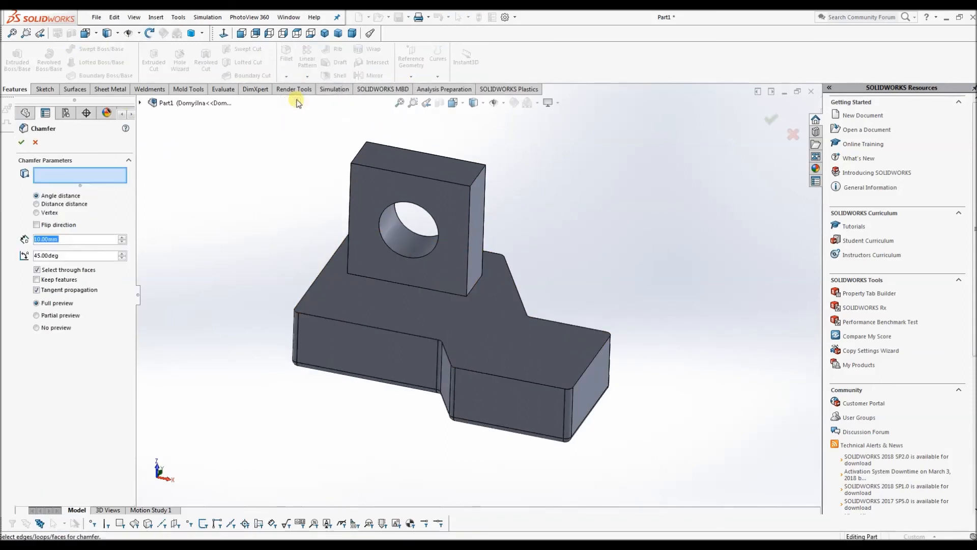
{"action": "left_click", "coordinate": [446, 293]}
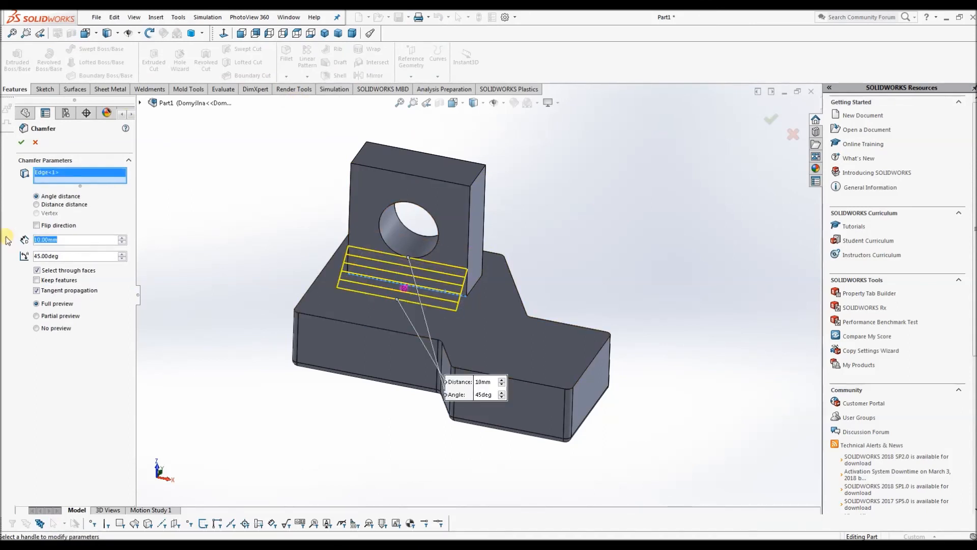
{"action": "type", "text": "2"}
Add the other three edges around the foot of the upright block to the chamfer and apply it
{"action": "middle_click_drag", "start_coordinate": [499, 288], "coordinate": [523, 141]}
{"action": "left_click", "coordinate": [518, 289]}
{"action": "left_click", "coordinate": [554, 239]}
{"action": "left_click", "coordinate": [564, 194]}
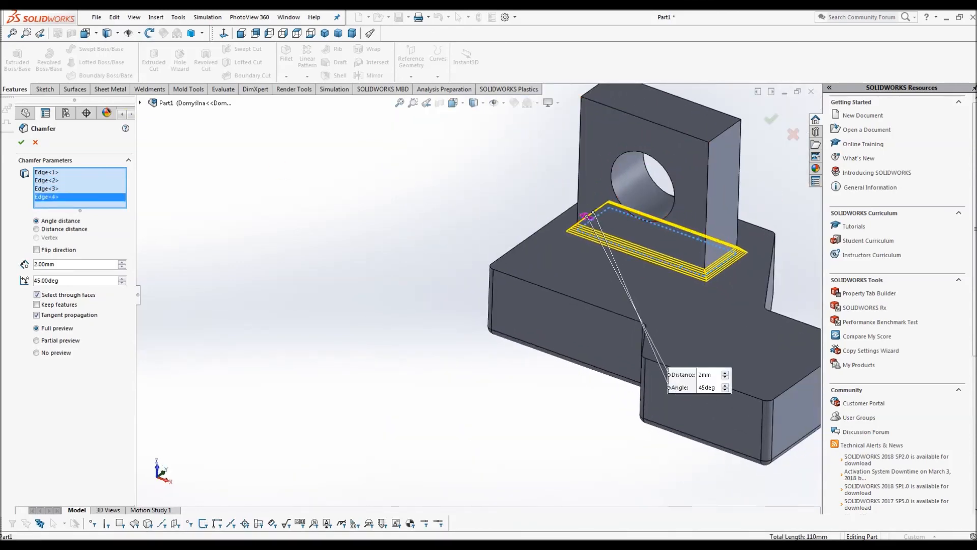
{"action": "scroll", "coordinate": [712, 233], "scroll_direction": "up", "scroll_amount": 3}
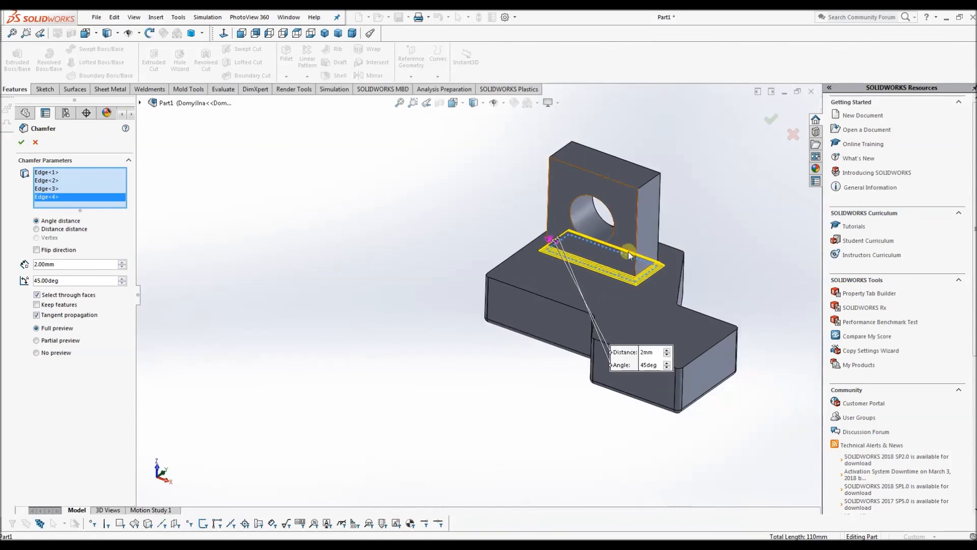
{"action": "scroll", "coordinate": [636, 251], "scroll_direction": "down", "scroll_amount": 4}
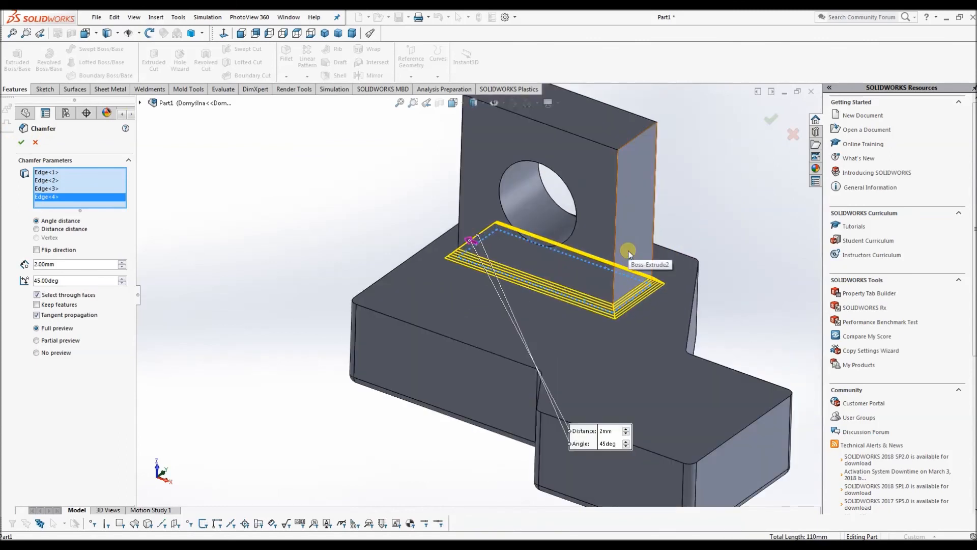
{"action": "scroll", "coordinate": [625, 258], "scroll_direction": "down", "scroll_amount": 2}
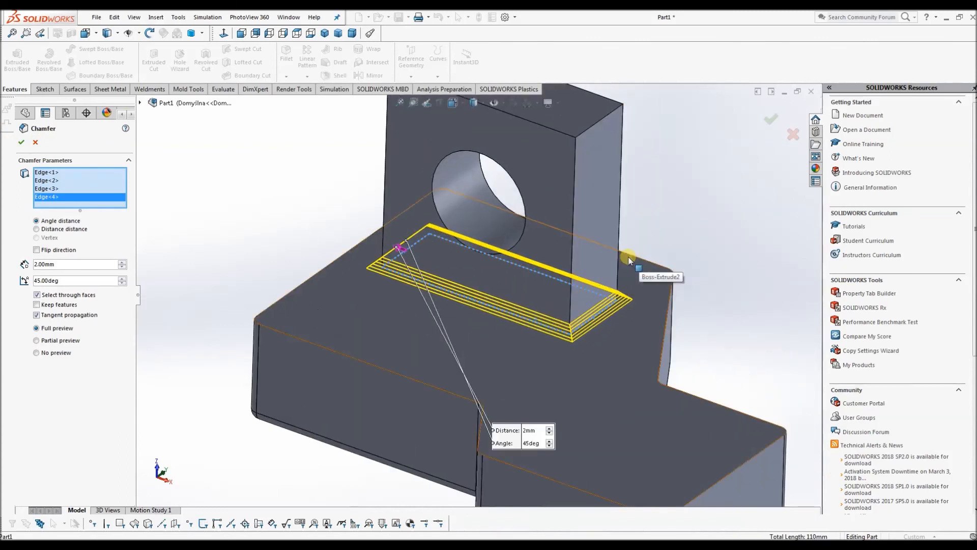
{"action": "left_click", "coordinate": [771, 119]}
{"action": "scroll", "coordinate": [422, 214], "scroll_direction": "up", "scroll_amount": 3}
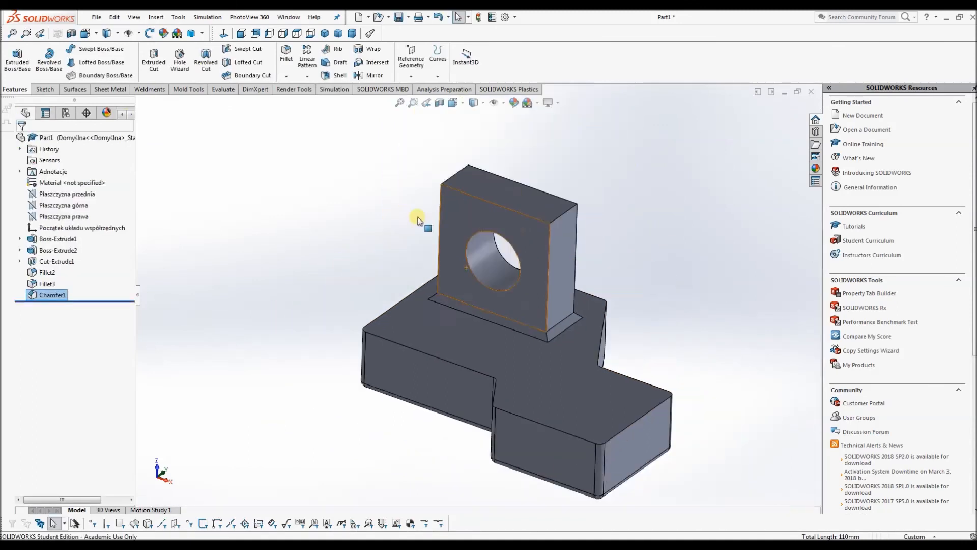
{"action": "left_click", "coordinate": [44, 89]}
{"action": "left_click", "coordinate": [13, 54]}
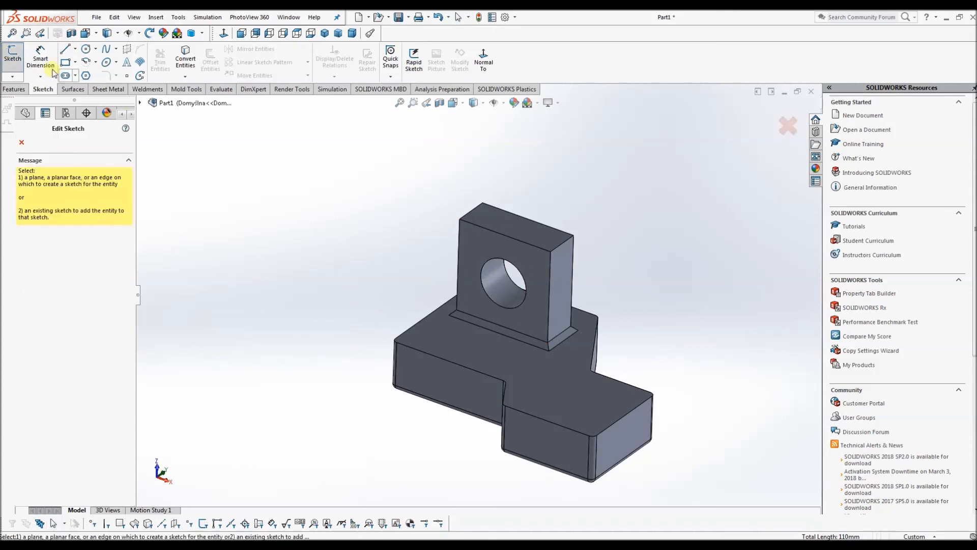
{"action": "left_click", "coordinate": [787, 126]}
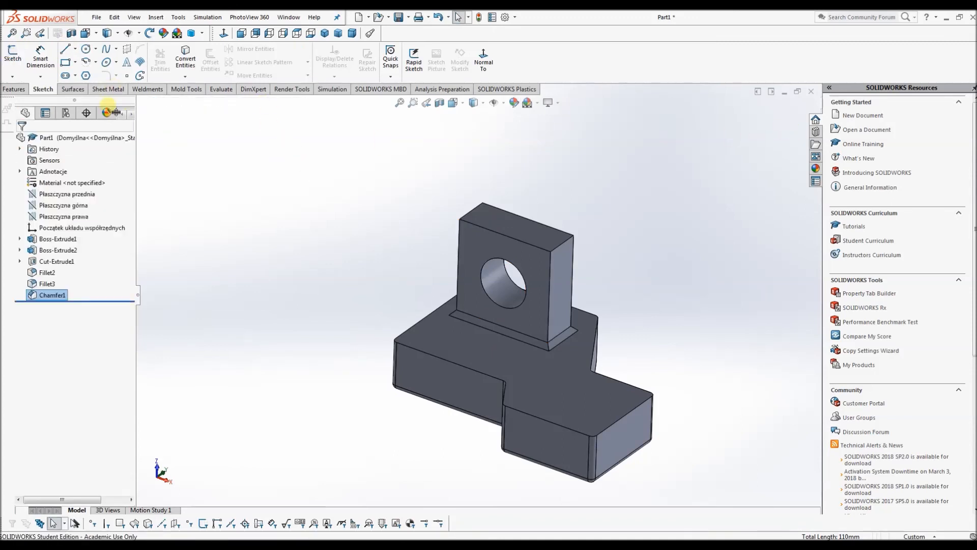
Sketch a vertical line about 68 mm long and a connected horizontal line about 42 mm long beside the part on the front plane
{"action": "left_click", "coordinate": [67, 194]}
{"action": "middle_click_drag", "start_coordinate": [380, 221], "coordinate": [448, 299]}
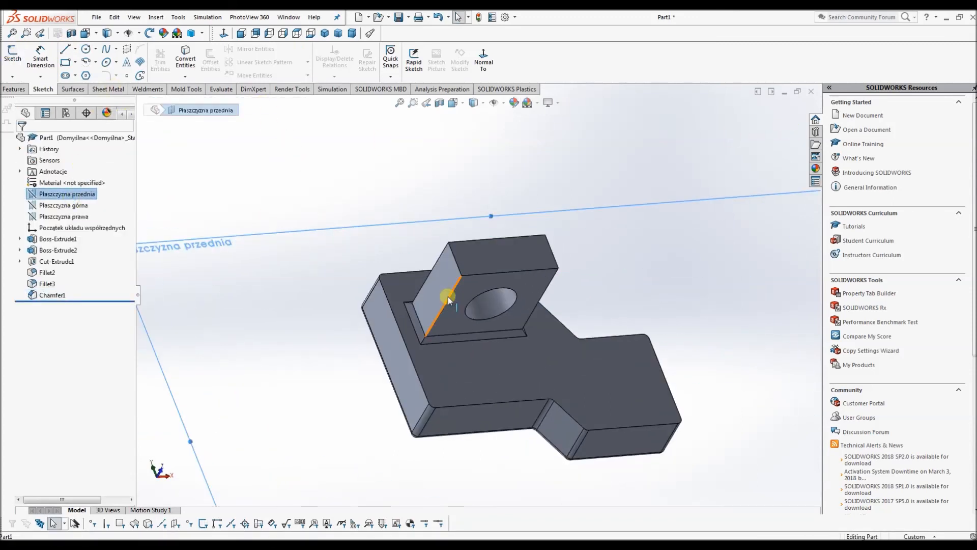
{"action": "key", "text": "ctrl+1"}
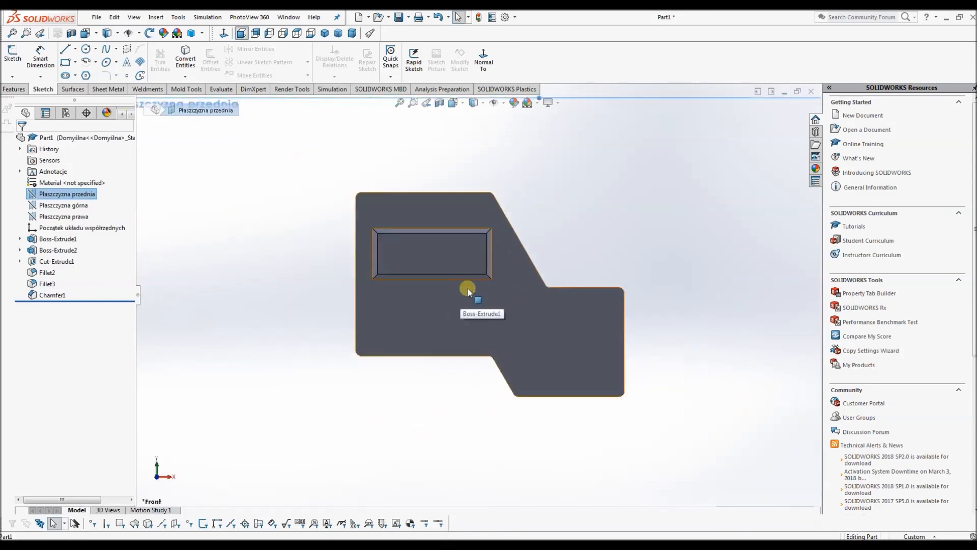
{"action": "scroll", "coordinate": [697, 318], "scroll_direction": "down", "scroll_amount": 3}
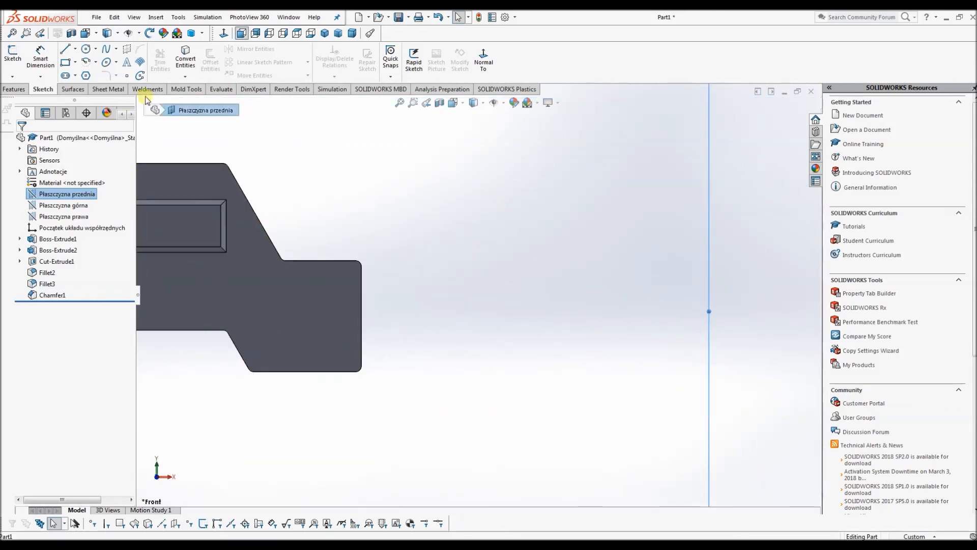
{"action": "left_click", "coordinate": [65, 51]}
{"action": "left_click", "coordinate": [439, 154]}
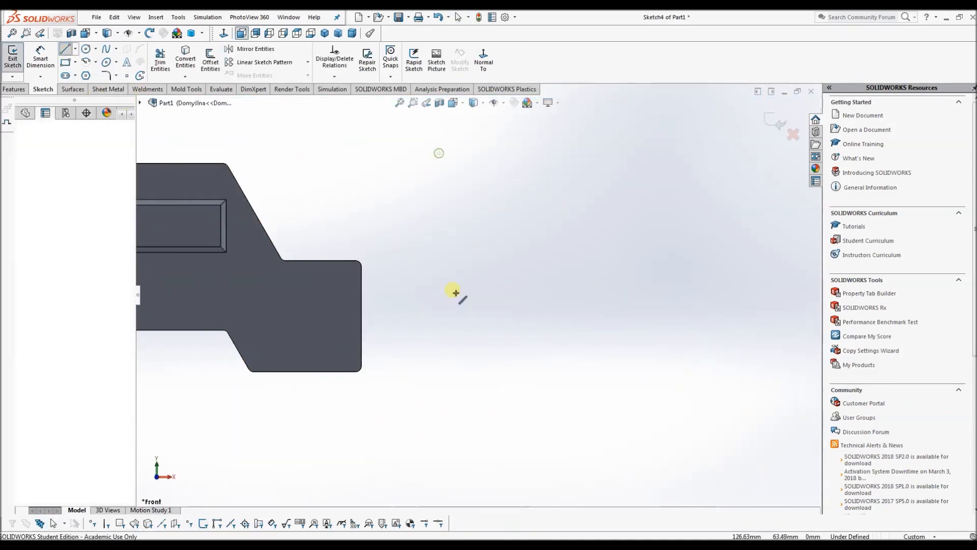
{"action": "left_click", "coordinate": [439, 342]}
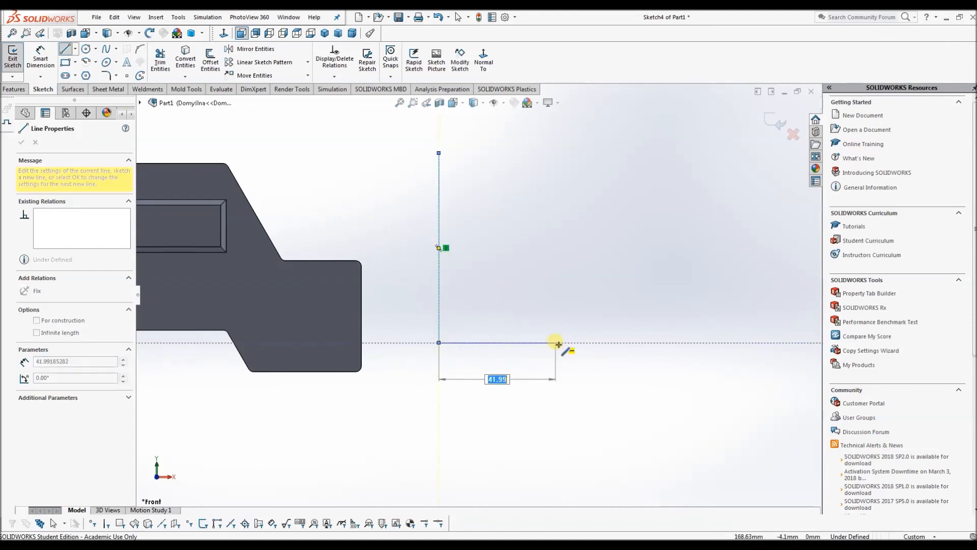
{"action": "left_click", "coordinate": [556, 342]}
{"action": "key", "text": "Escape"}
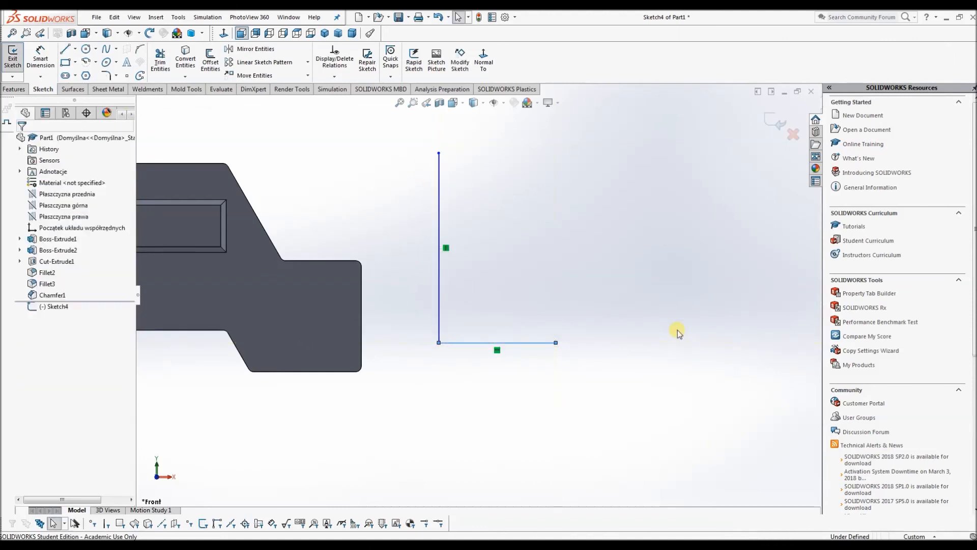
Try a 10 mm sketch fillet at the corner joining the two lines
{"action": "left_click", "coordinate": [115, 77]}
{"action": "left_click", "coordinate": [439, 343]}
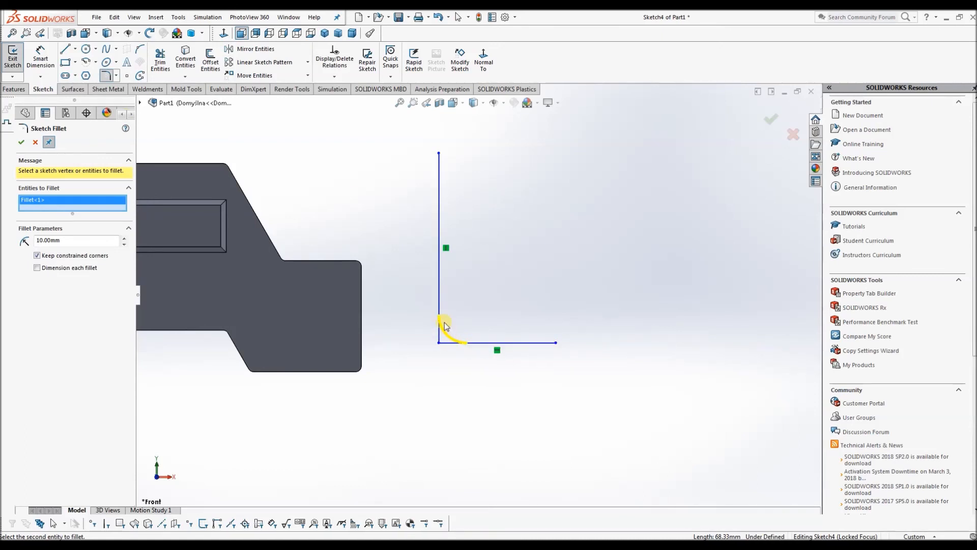
{"action": "left_click", "coordinate": [35, 142]}
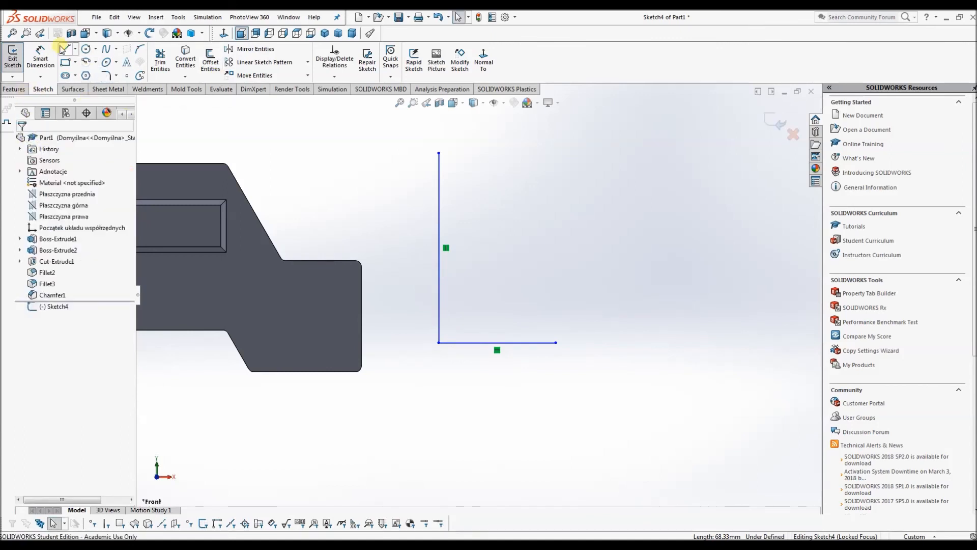
Close the two lines into an L-shaped profile with four more horizontal and vertical lines
{"action": "left_click", "coordinate": [65, 49]}
{"action": "left_click", "coordinate": [439, 152]}
{"action": "left_click", "coordinate": [414, 152]}
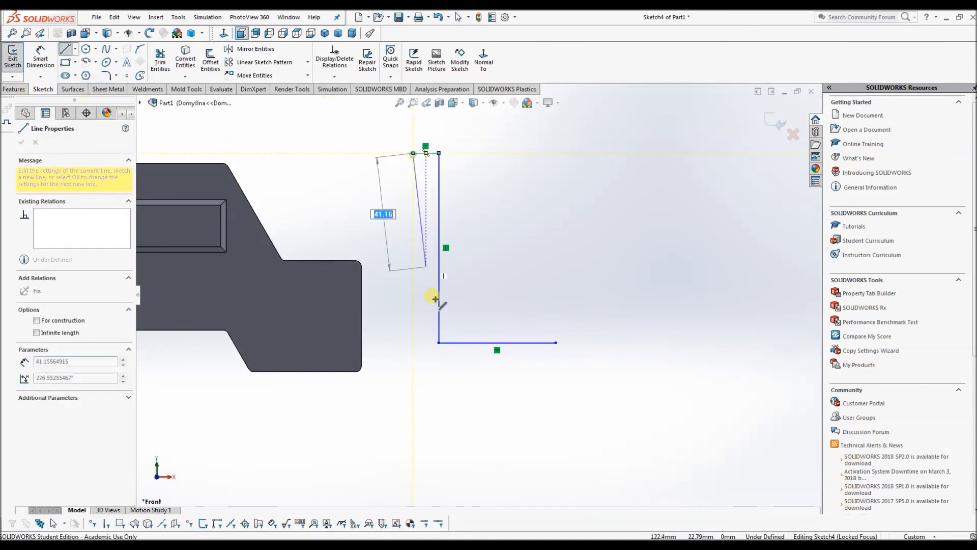
{"action": "left_click", "coordinate": [413, 377]}
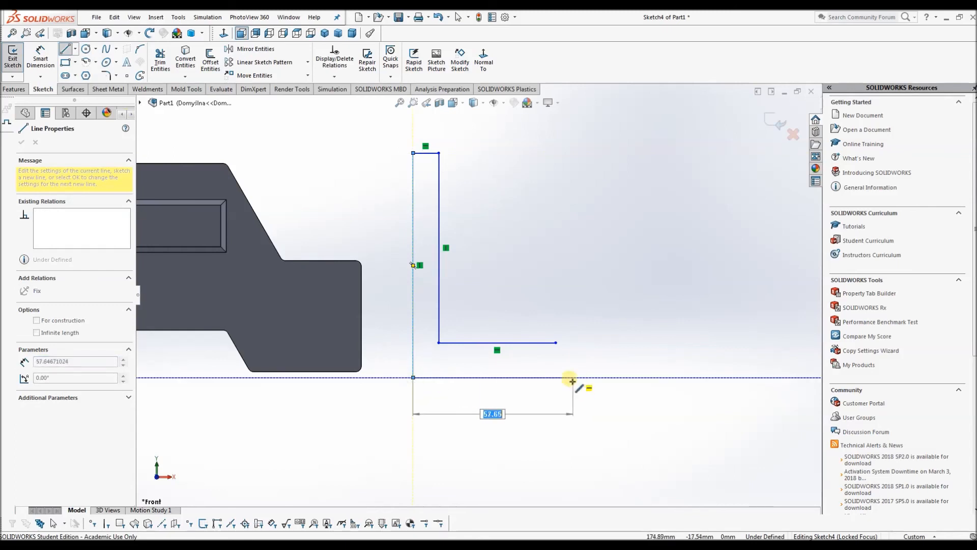
{"action": "left_click", "coordinate": [555, 377]}
{"action": "left_click", "coordinate": [555, 342]}
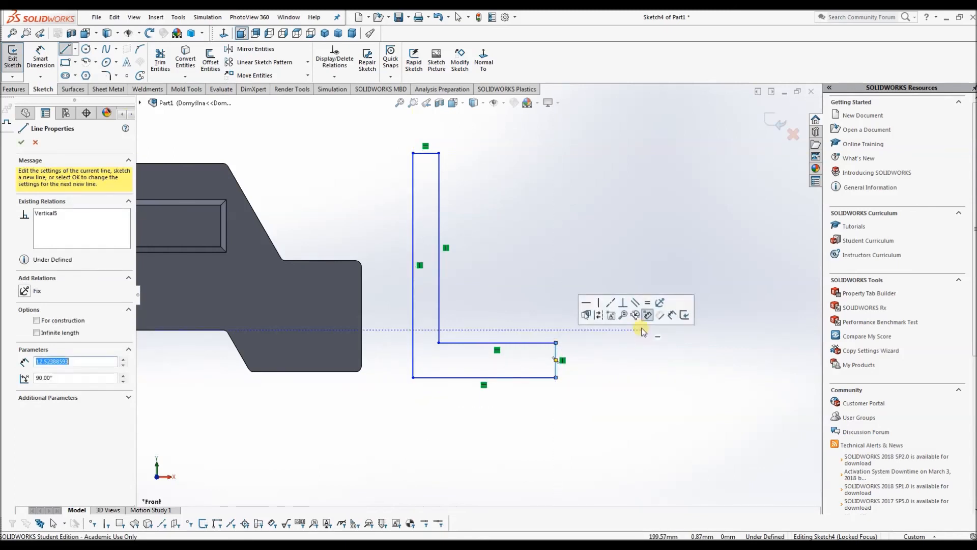
{"action": "key", "text": "Escape"}
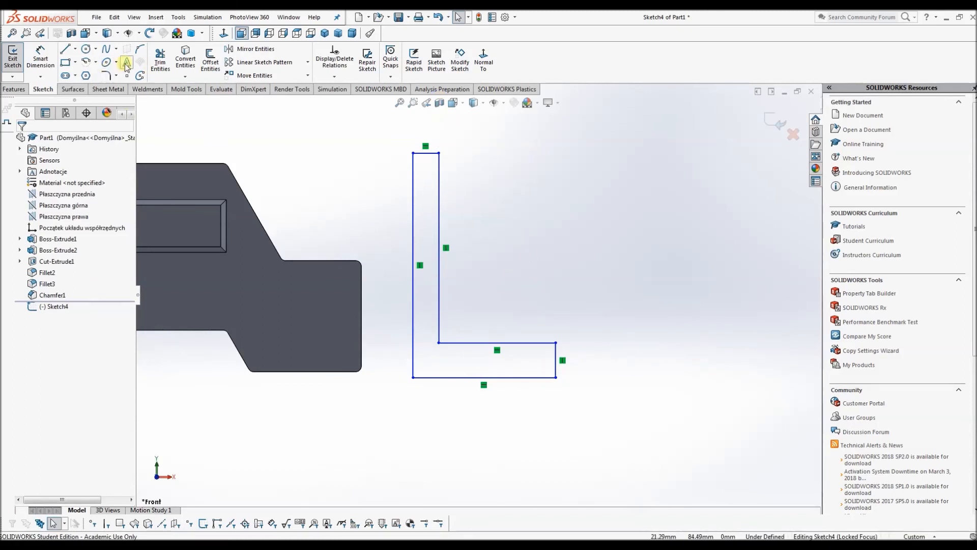
Preview 5 mm sketch fillets at the L-profile's inner corner and upper-right corner, and discard the whole sketch
{"action": "left_click", "coordinate": [108, 76]}
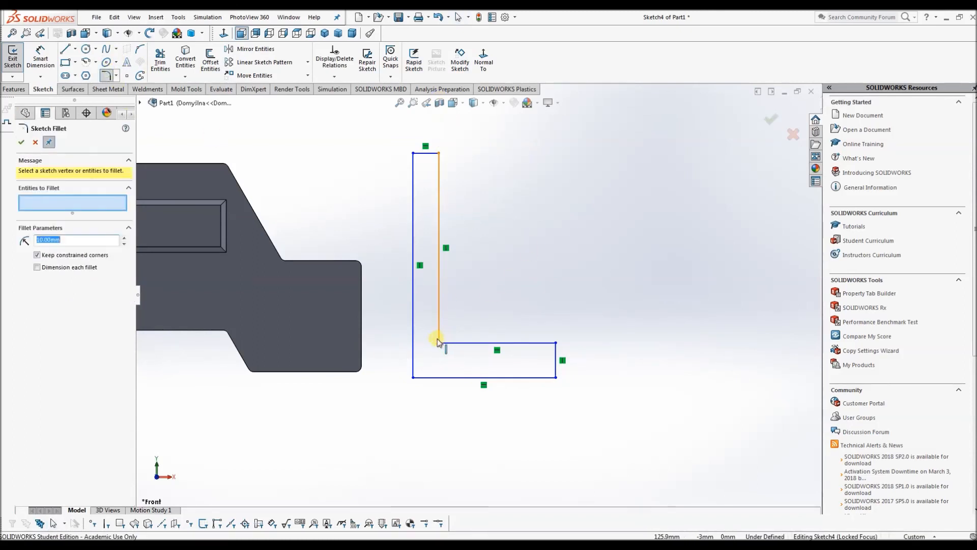
{"action": "left_click", "coordinate": [439, 342]}
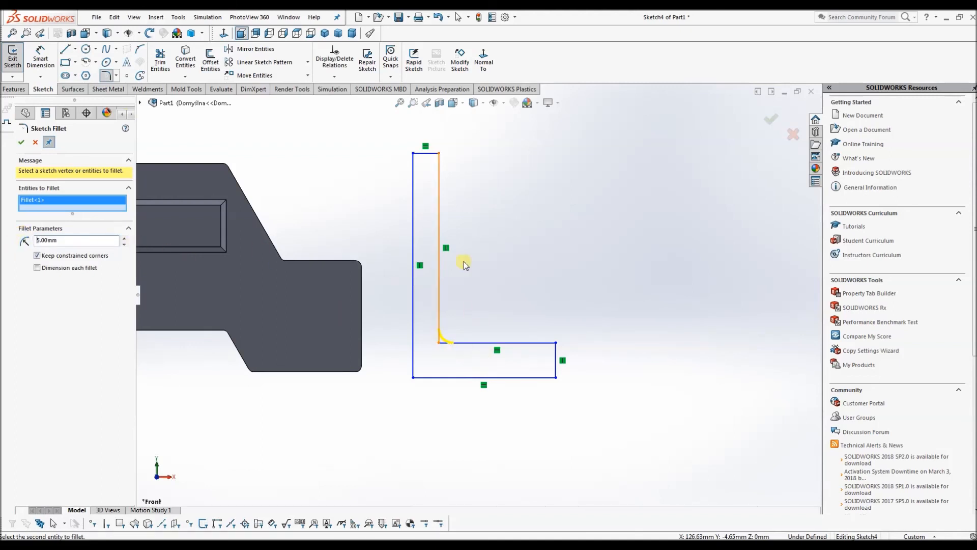
{"action": "scroll", "coordinate": [436, 328], "scroll_direction": "down", "scroll_amount": 10}
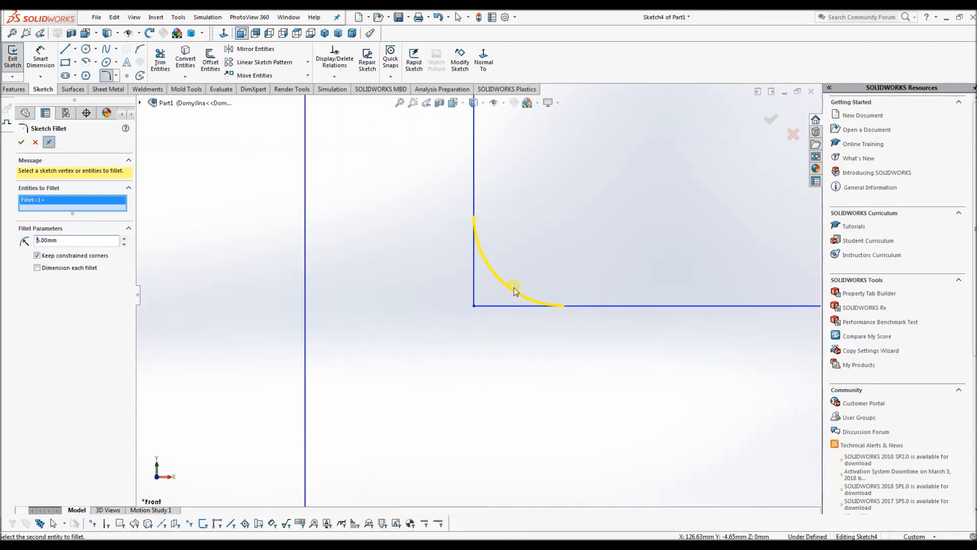
{"action": "scroll", "coordinate": [493, 257], "scroll_direction": "up", "scroll_amount": 8}
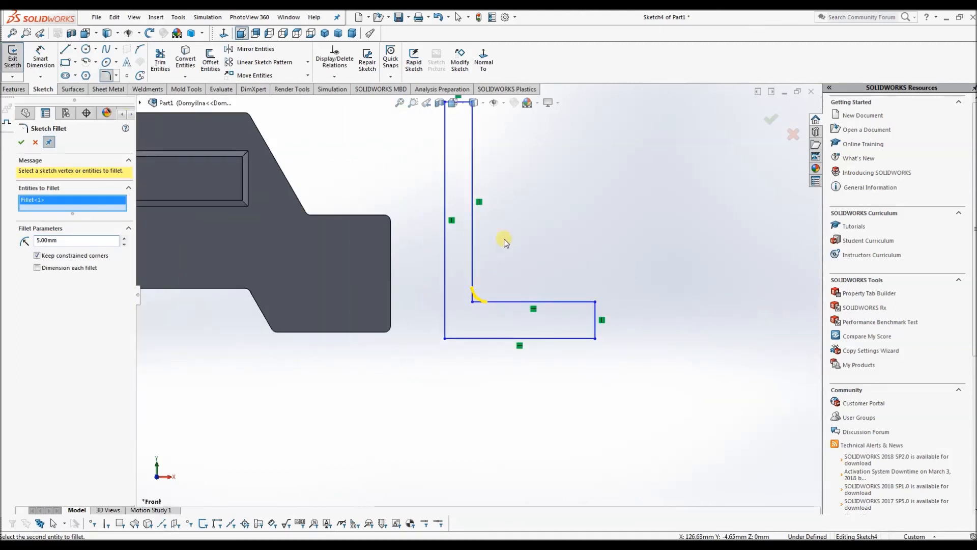
{"action": "scroll", "coordinate": [475, 170], "scroll_direction": "down", "scroll_amount": 2}
{"action": "left_click", "coordinate": [475, 170]}
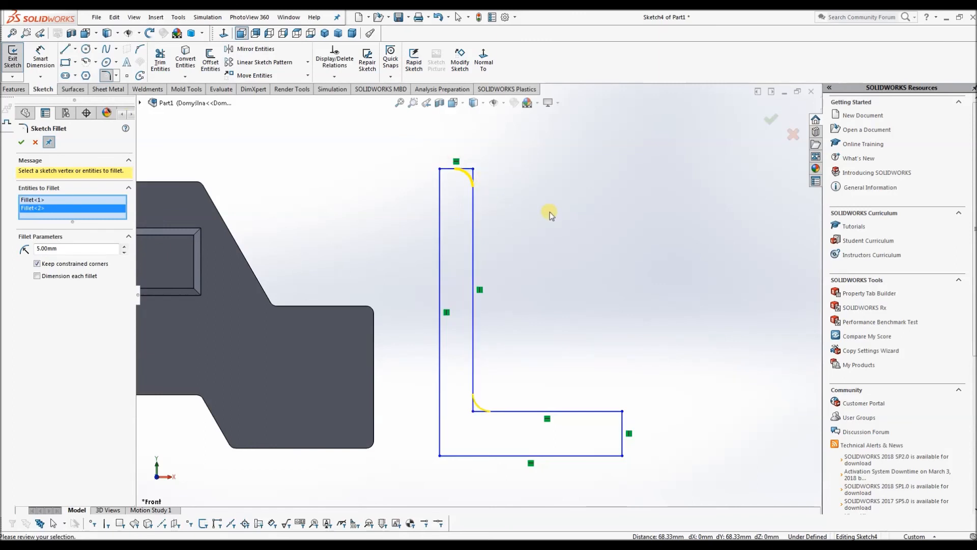
{"action": "left_click", "coordinate": [36, 142]}
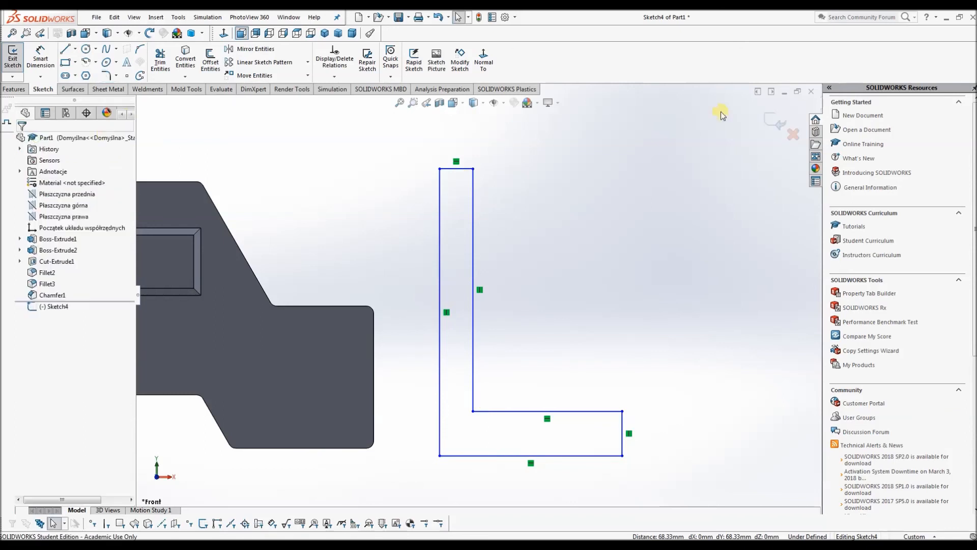
{"action": "left_click", "coordinate": [792, 134]}
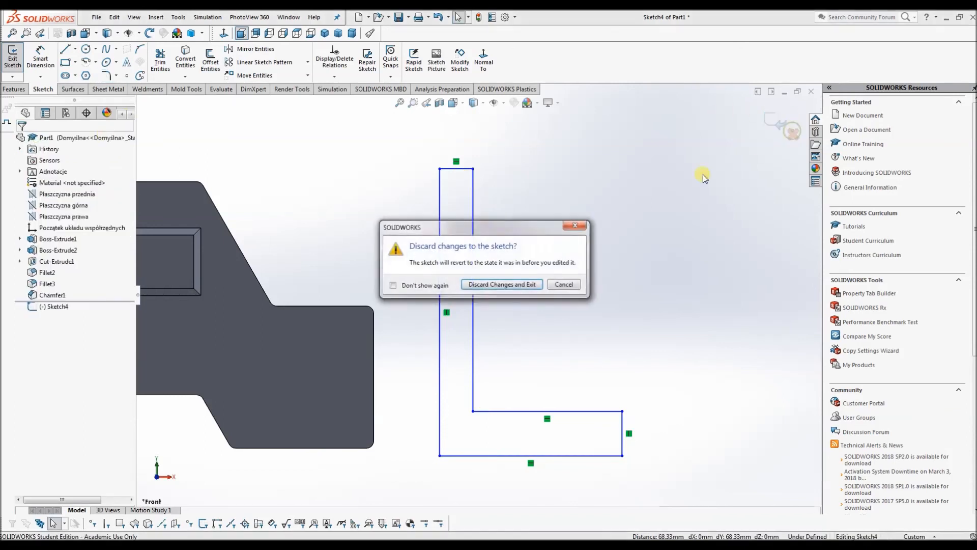
{"action": "left_click", "coordinate": [516, 283]}
Examine the chamfer around the upright block and the filleted corners of the base from several angles
{"action": "scroll", "coordinate": [377, 304], "scroll_direction": "up", "scroll_amount": 5}
{"action": "middle_click_drag", "start_coordinate": [428, 307], "coordinate": [386, 199]}
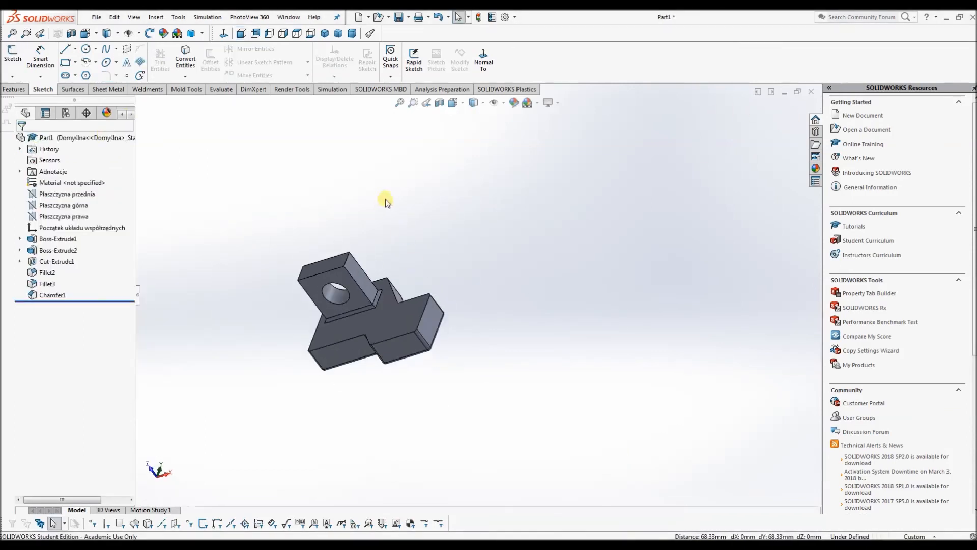
{"action": "scroll", "coordinate": [383, 323], "scroll_direction": "down", "scroll_amount": 8}
{"action": "middle_click_drag", "start_coordinate": [379, 300], "coordinate": [436, 270]}
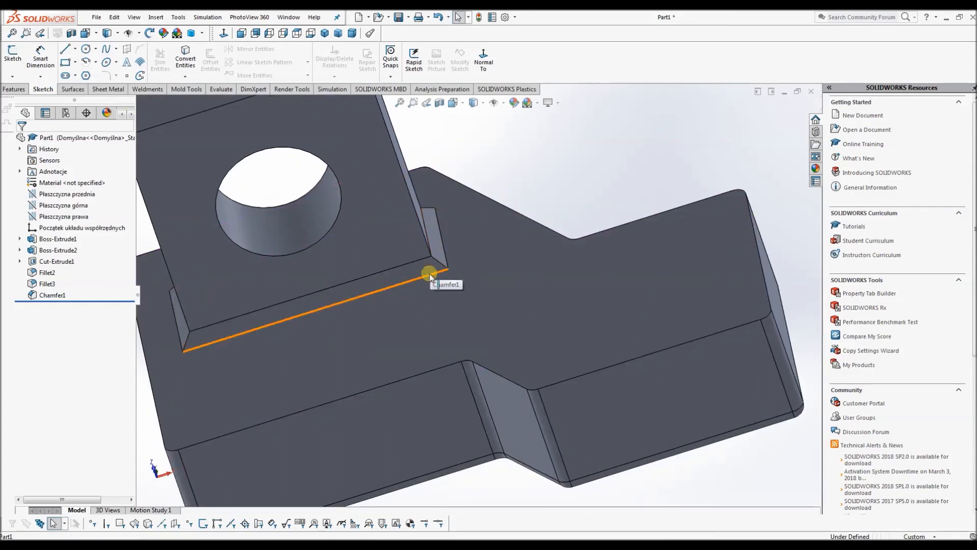
{"action": "scroll", "coordinate": [529, 395], "scroll_direction": "up", "scroll_amount": 2}
{"action": "middle_click_drag", "start_coordinate": [530, 395], "coordinate": [690, 434]}
{"action": "middle_click_drag", "start_coordinate": [756, 414], "coordinate": [779, 414]}
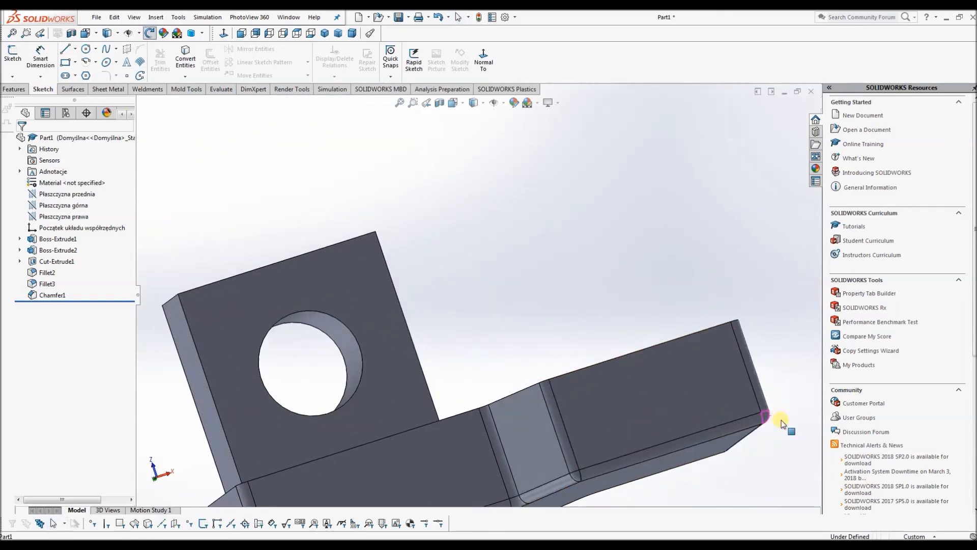
{"action": "mouse_move", "coordinate": [759, 419]}
{"action": "middle_mouse_down"}
{"action": "mouse_move", "coordinate": [750, 430]}
{"action": "mouse_move", "coordinate": [759, 407]}
{"action": "middle_mouse_up"}
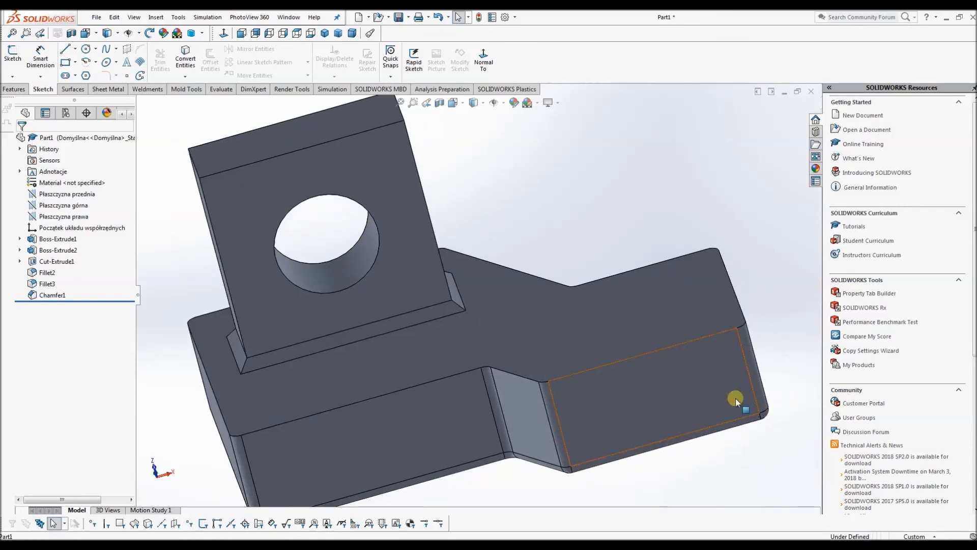
{"action": "scroll", "coordinate": [387, 288], "scroll_direction": "up", "scroll_amount": 3}
{"action": "middle_click_drag", "start_coordinate": [466, 285], "coordinate": [402, 211]}
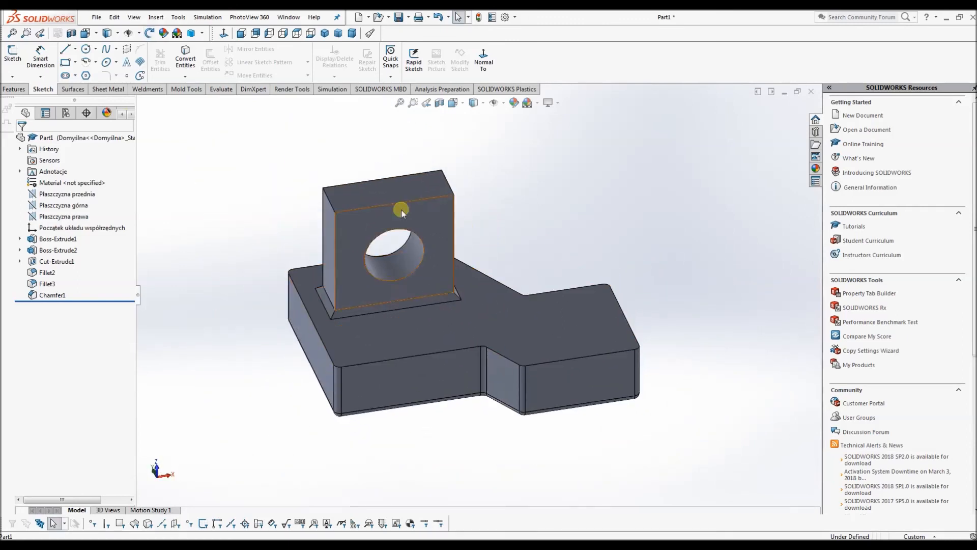
{"action": "left_click", "coordinate": [14, 89]}
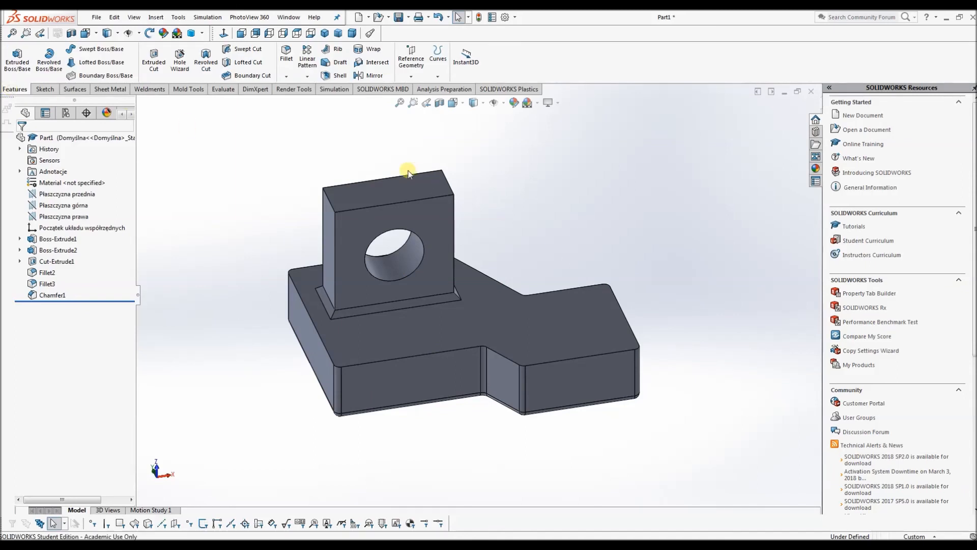